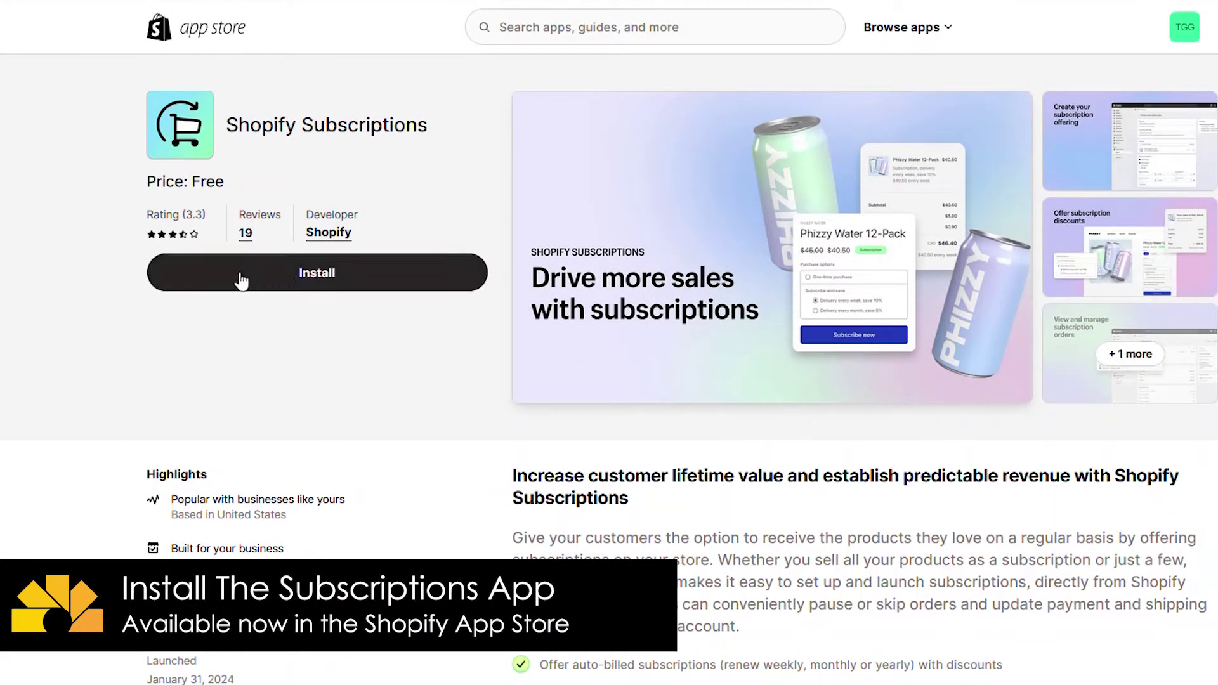
Step: Install the free Shopify Subscriptions app and approve its store data access
left_click(242, 280)
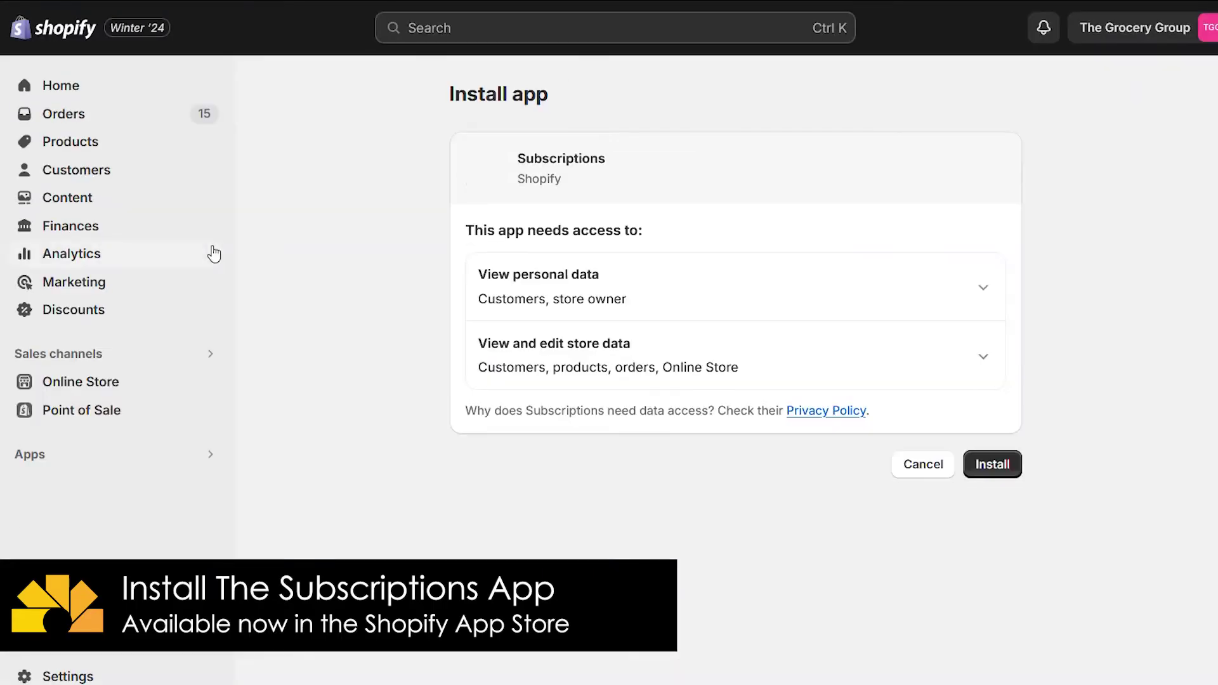
left_click(999, 466)
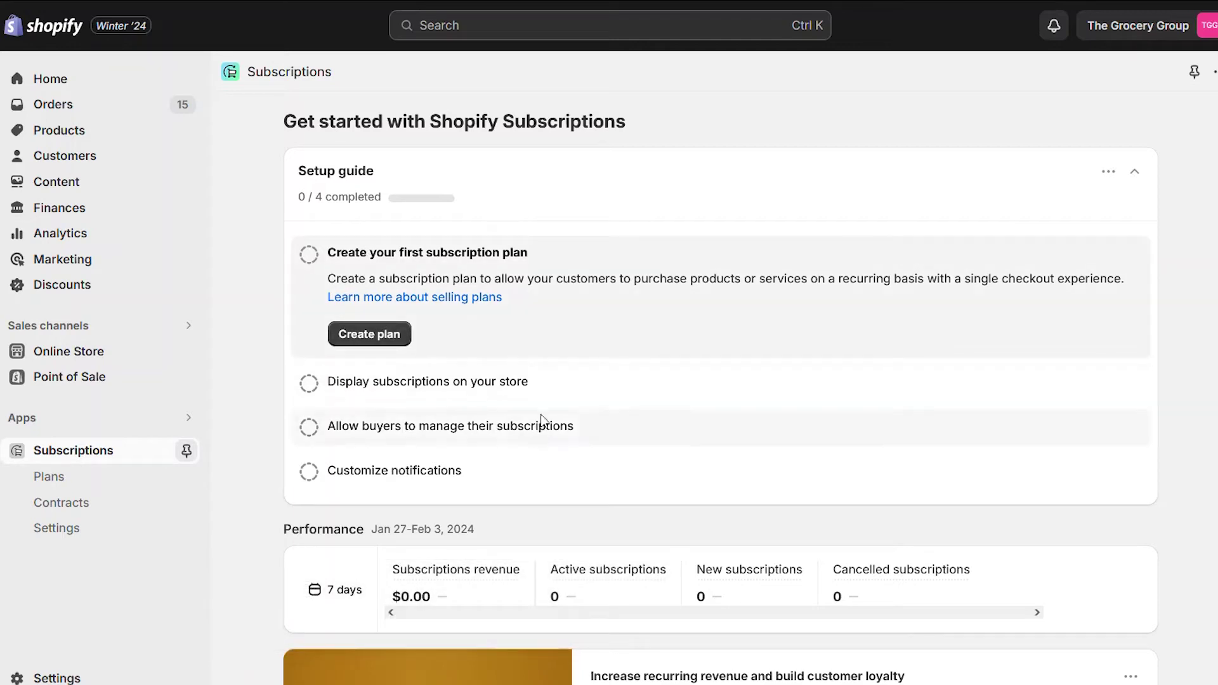
Step: Scroll through the Subscriptions home page and back up to the setup guide
scroll(719, 389, "down", 4)
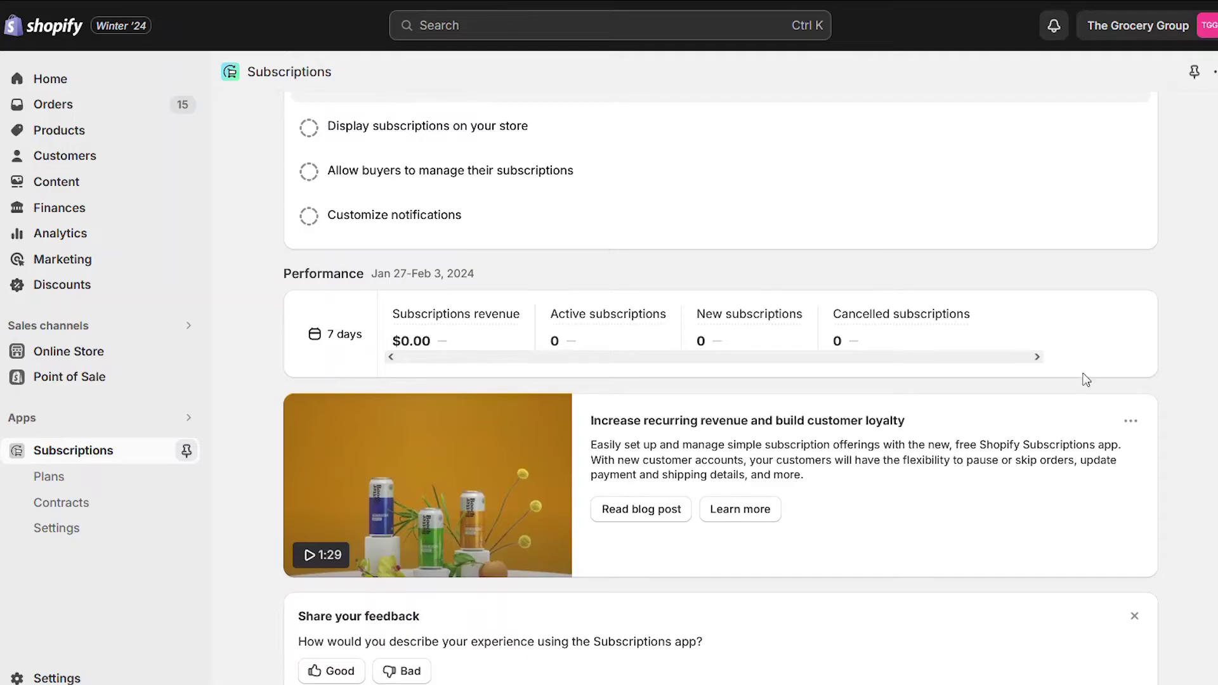
scroll(584, 481, "up", 4)
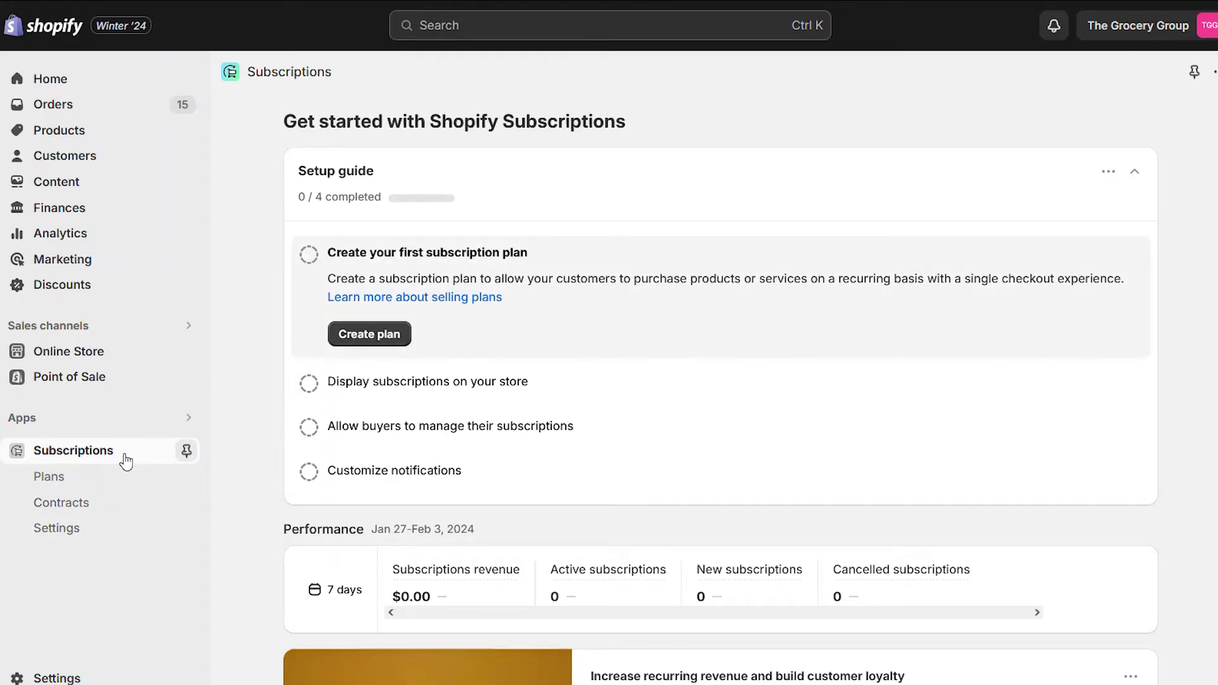
Step: Start a new plan titled 'Weekly Veggie Box' with purchase option 'for weekly delivery of veggie'
left_click(370, 335)
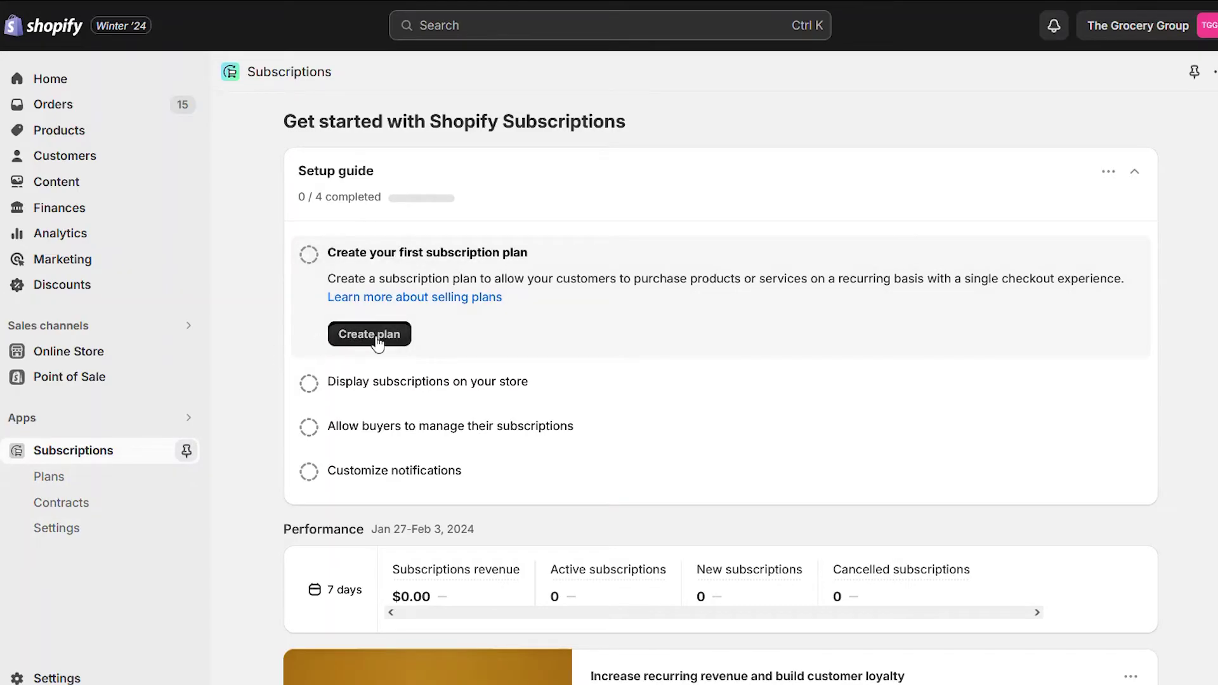
type("Weekly Veggie Box")
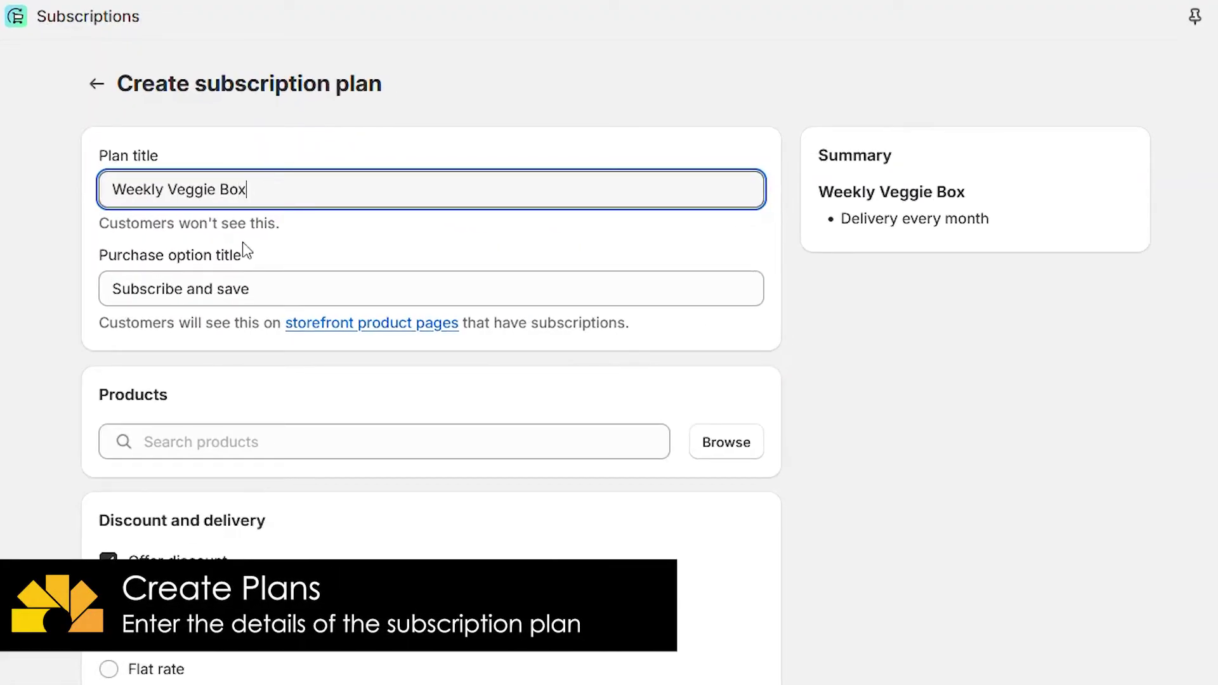
left_click(290, 290)
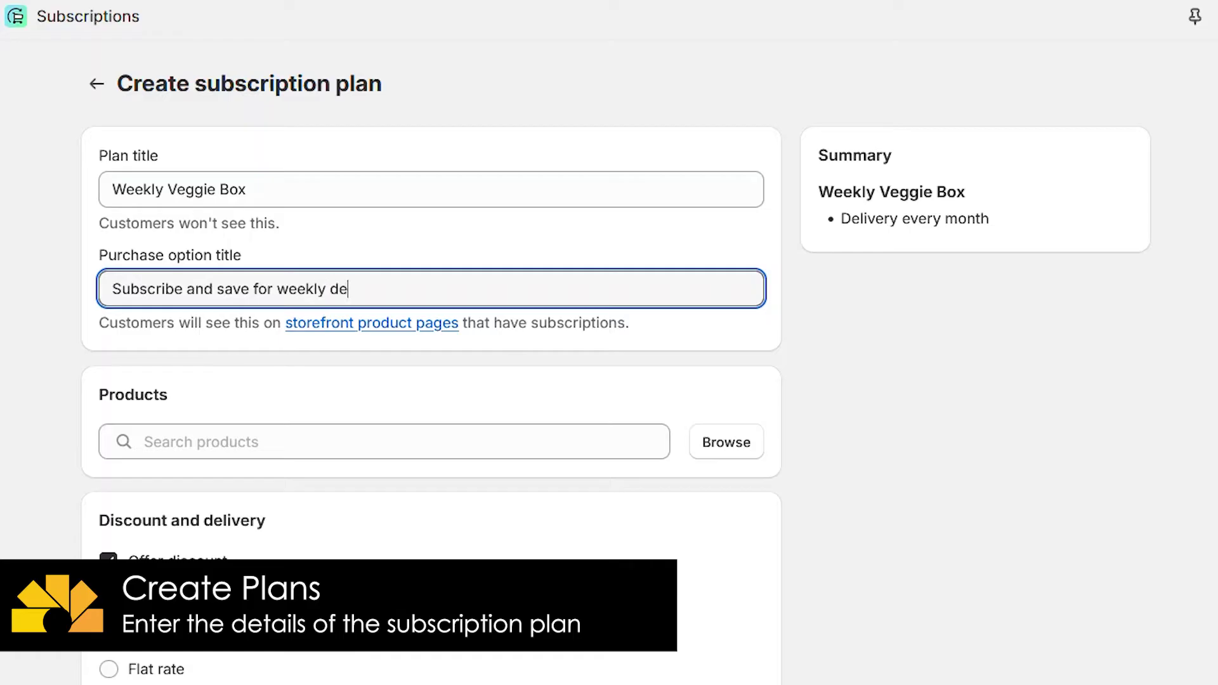
type("for weekly delivery of veggies")
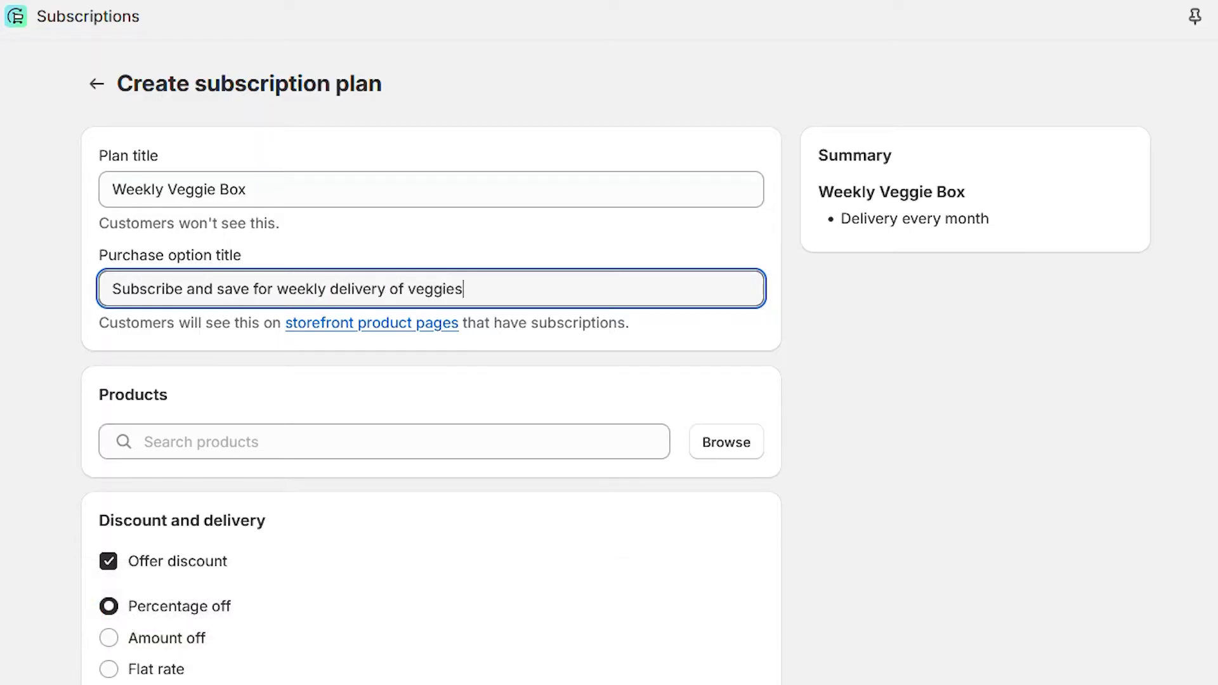
scroll(236, 340, "down", 2)
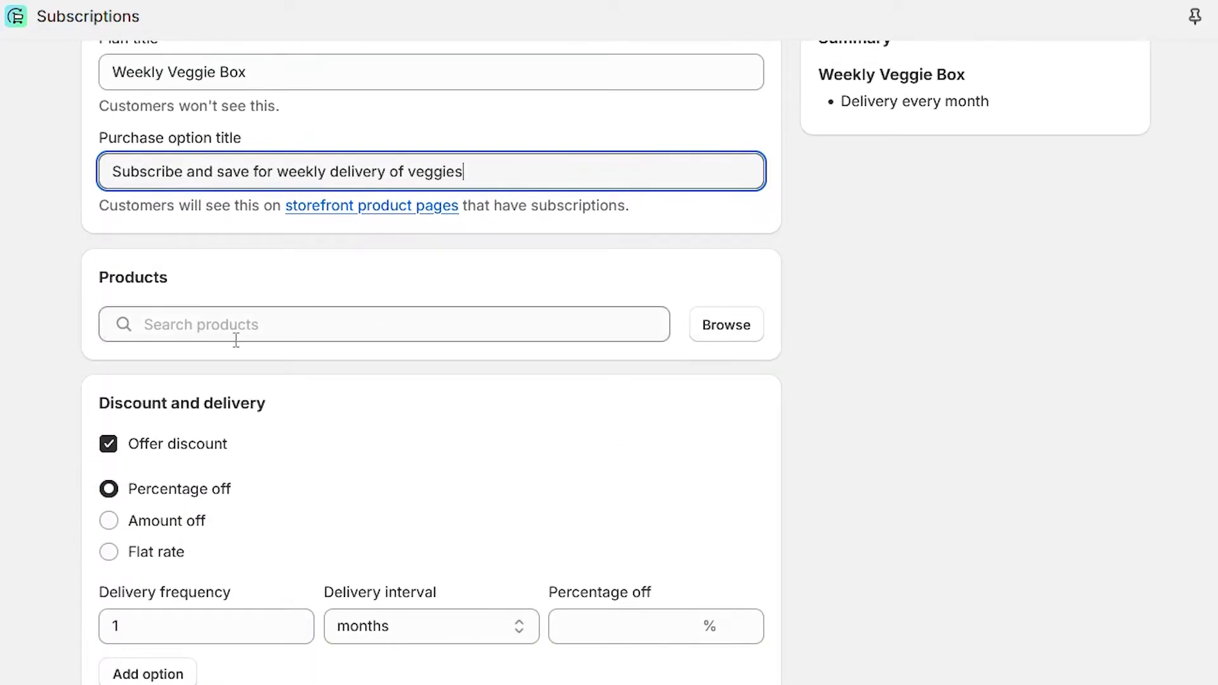
Step: Add the Grocery Bundle product with all four variants to the plan
left_click(159, 329)
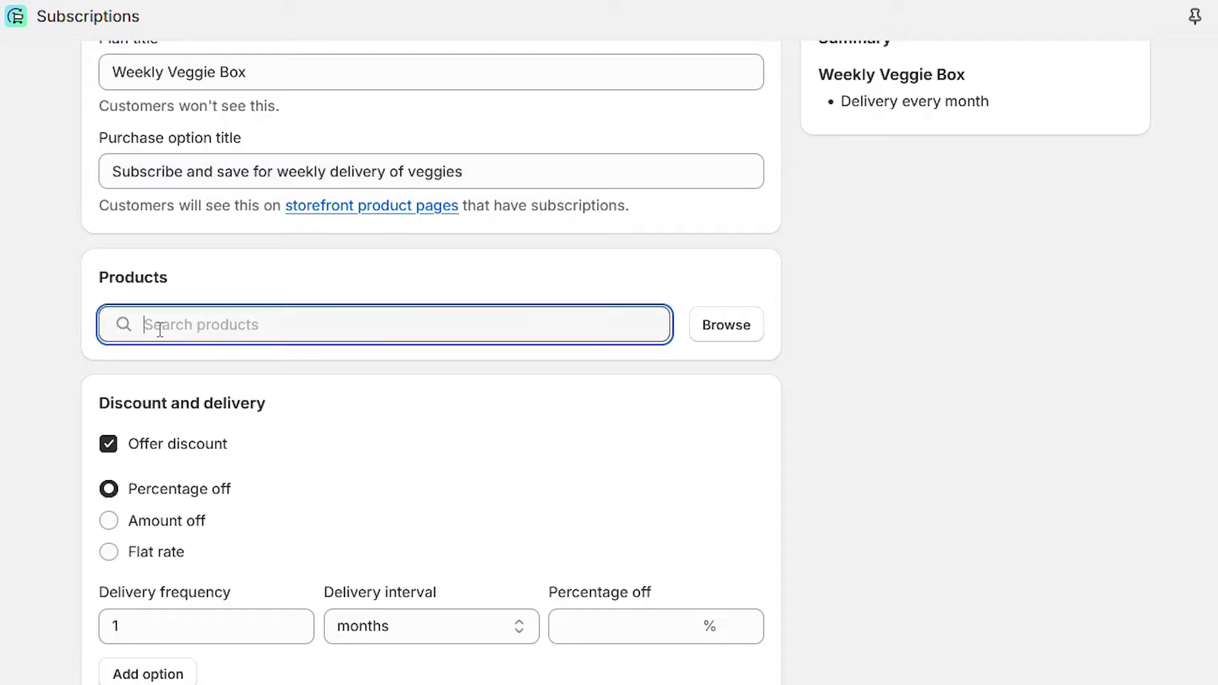
left_click(755, 328)
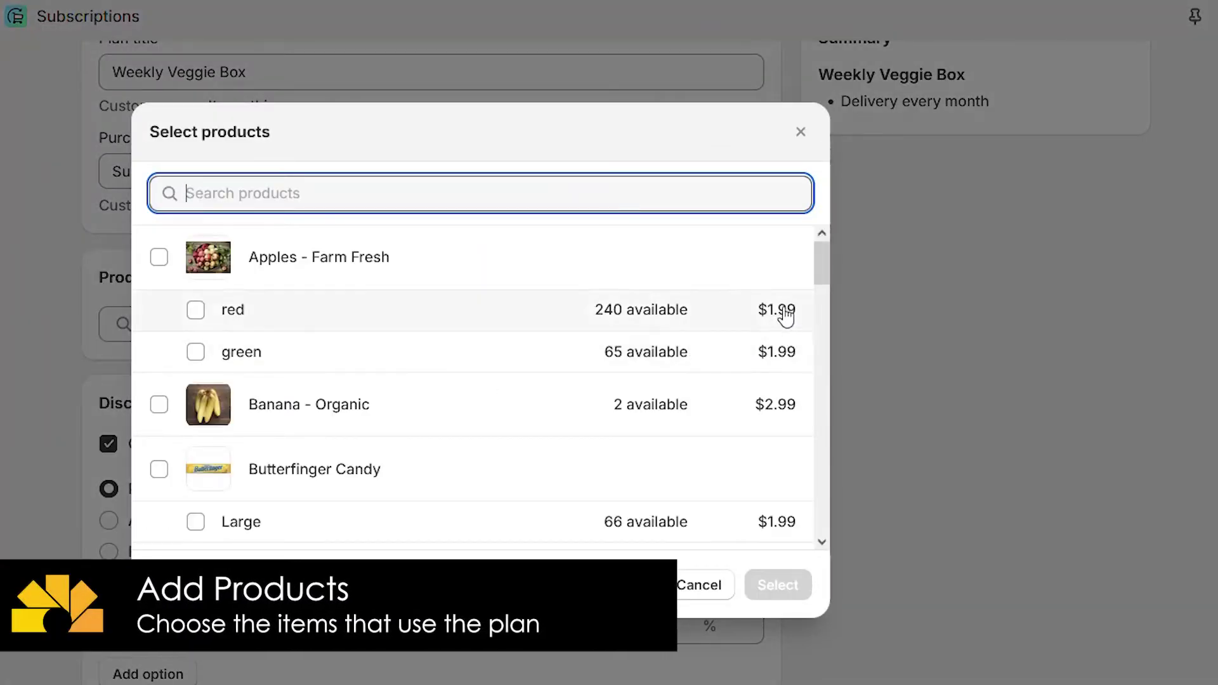
left_click_drag(821, 261, 835, 353)
left_click(158, 387)
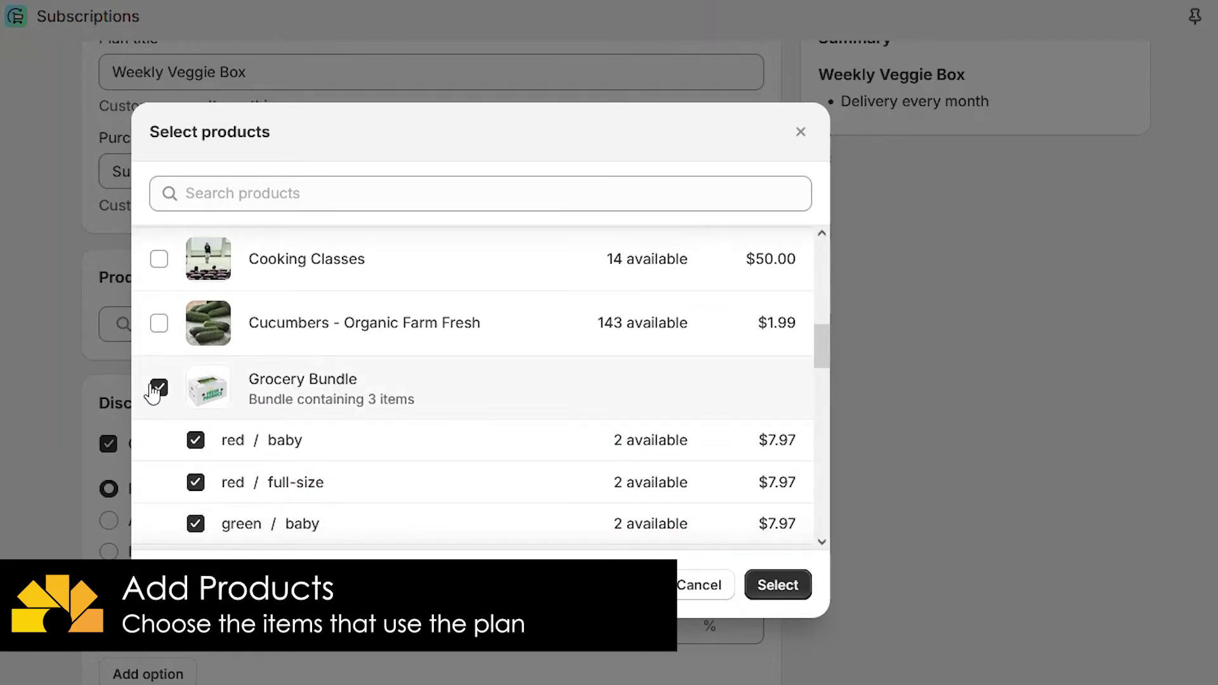
left_click(785, 591)
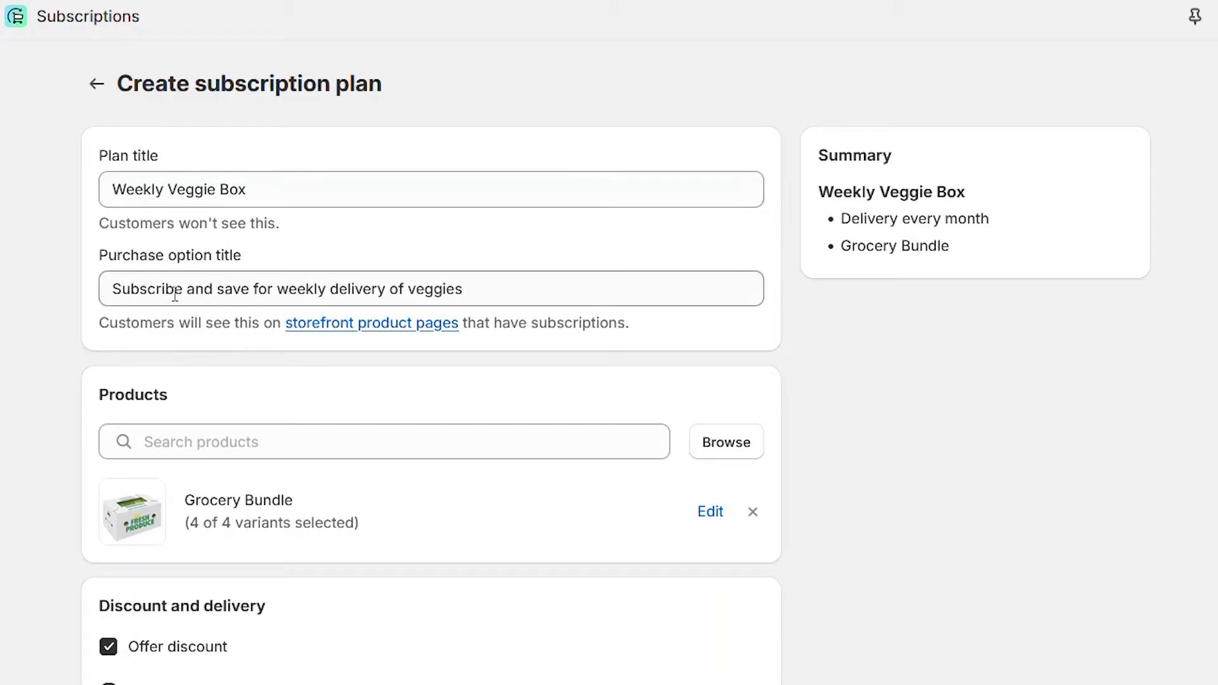
scroll(609, 380, "down", 5)
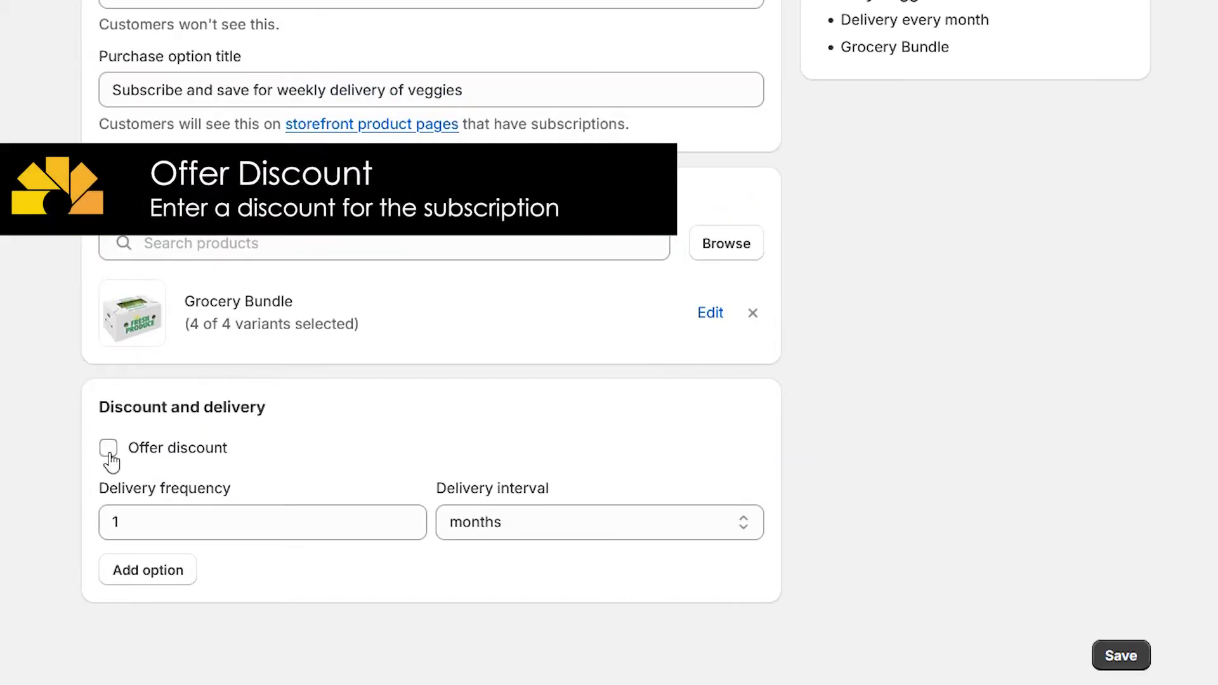
left_click(109, 451)
scroll(112, 462, "down", 2)
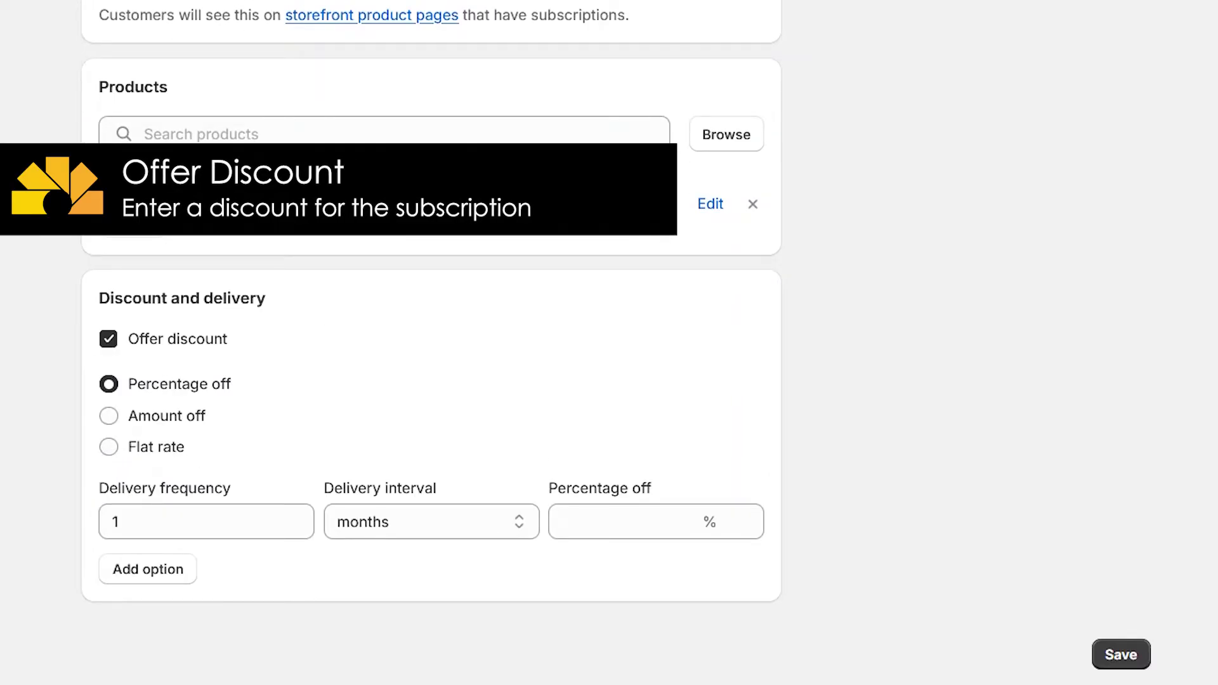
left_click(109, 420)
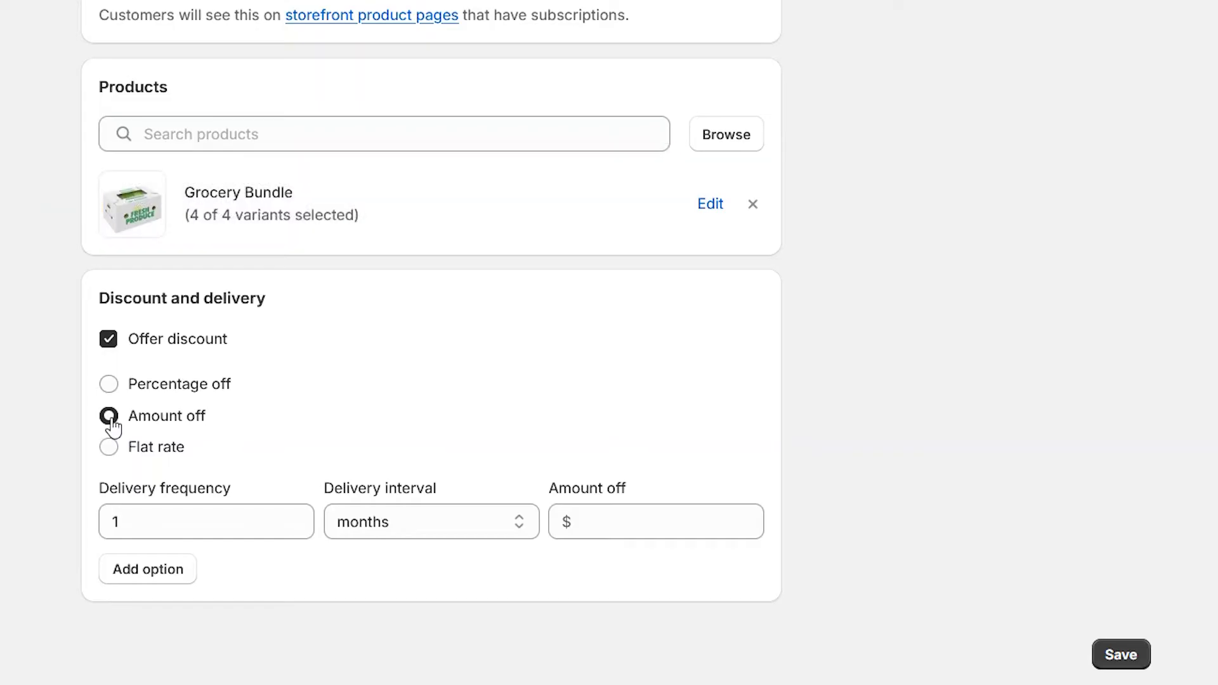
left_click(112, 385)
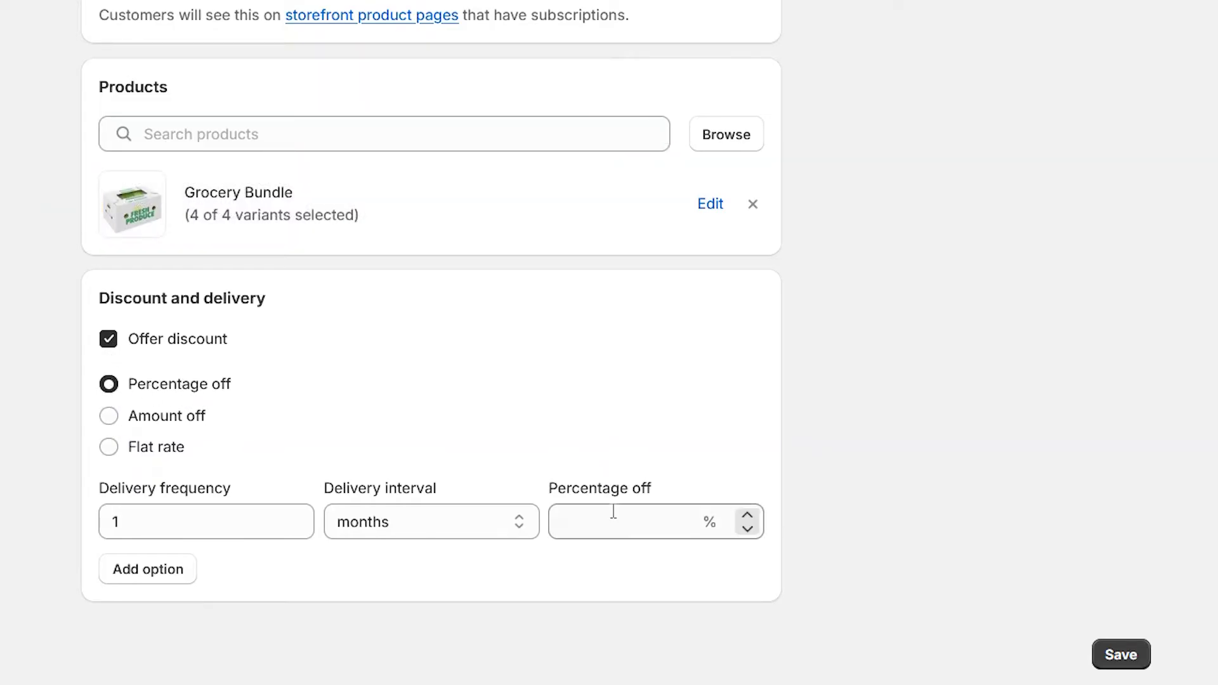
left_click(114, 424)
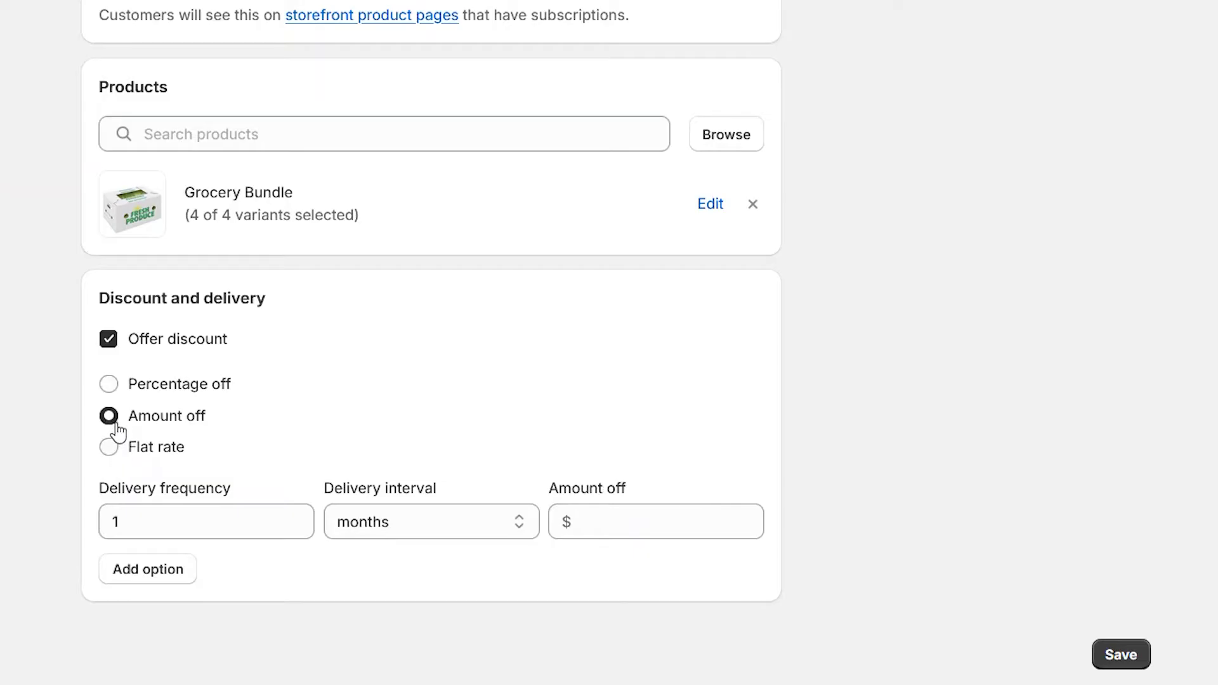
left_click(102, 447)
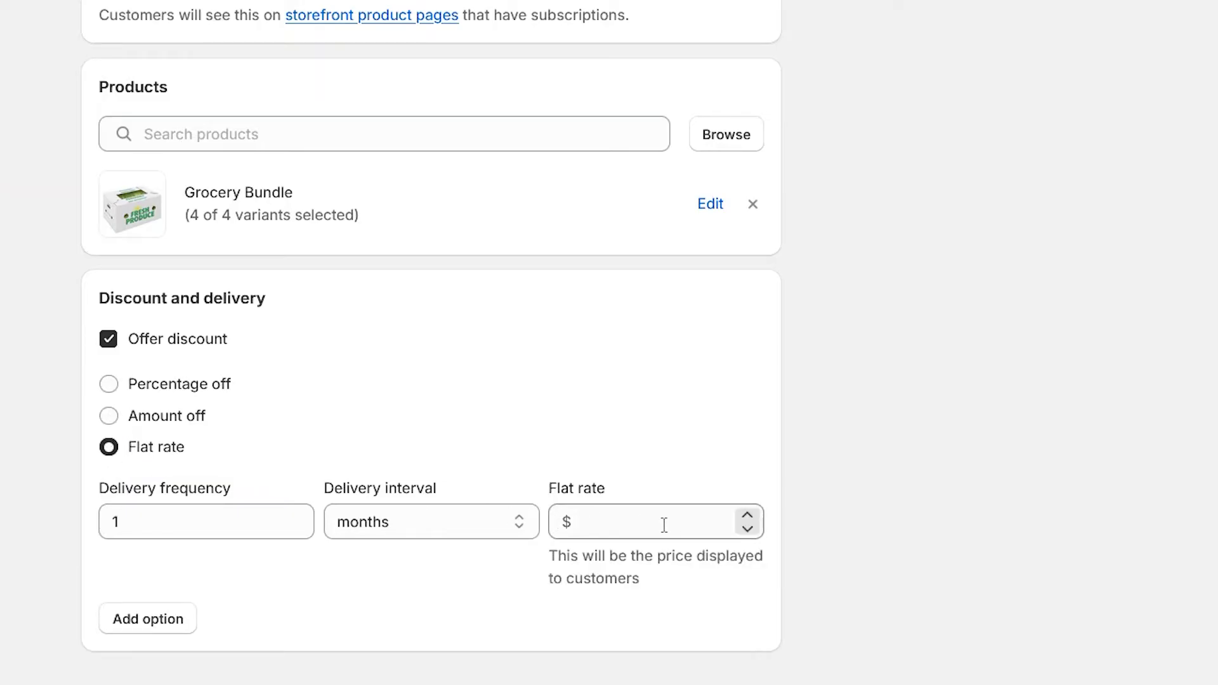
left_click(108, 339)
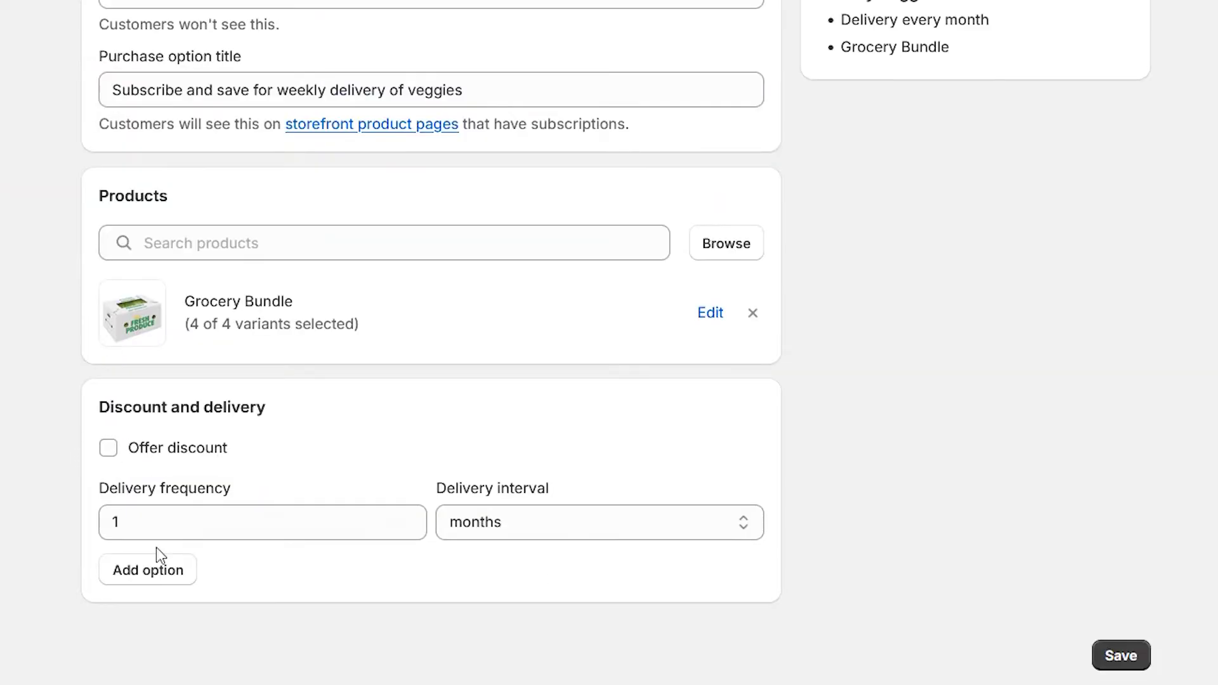
left_click(168, 456)
left_click(157, 500)
scroll(721, 402, "down", 2)
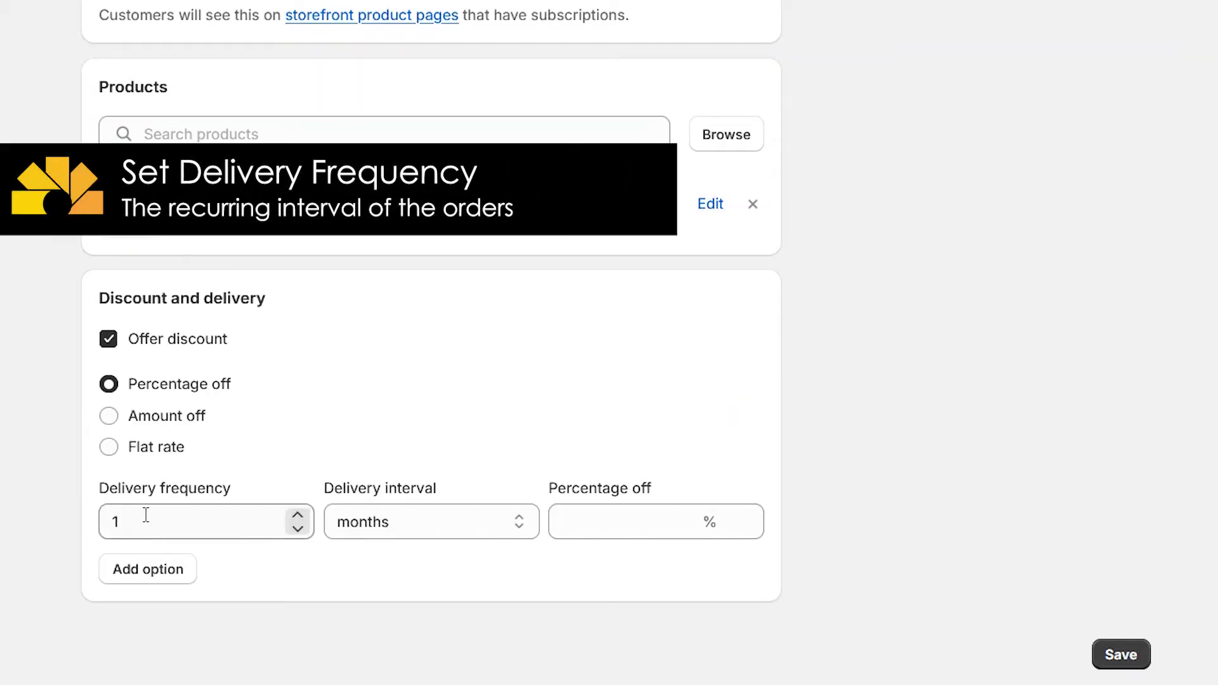
Step: Set the plan to deliver every week at 10% off and save it
left_click(380, 530)
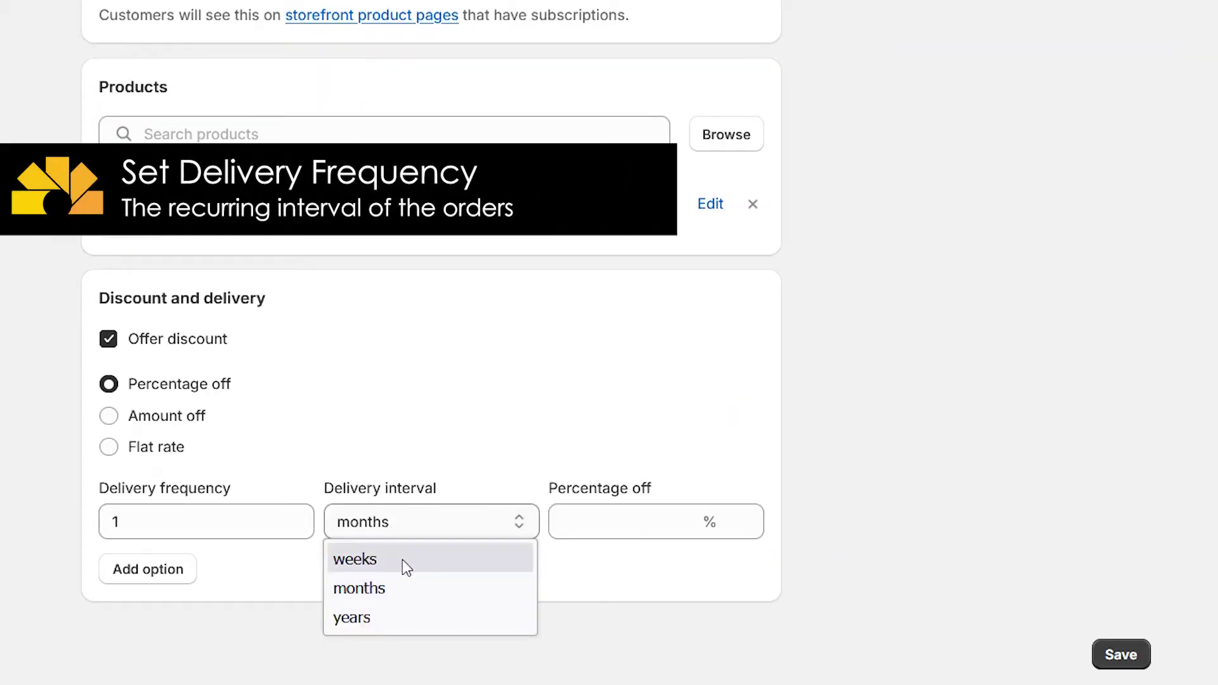
left_click(403, 559)
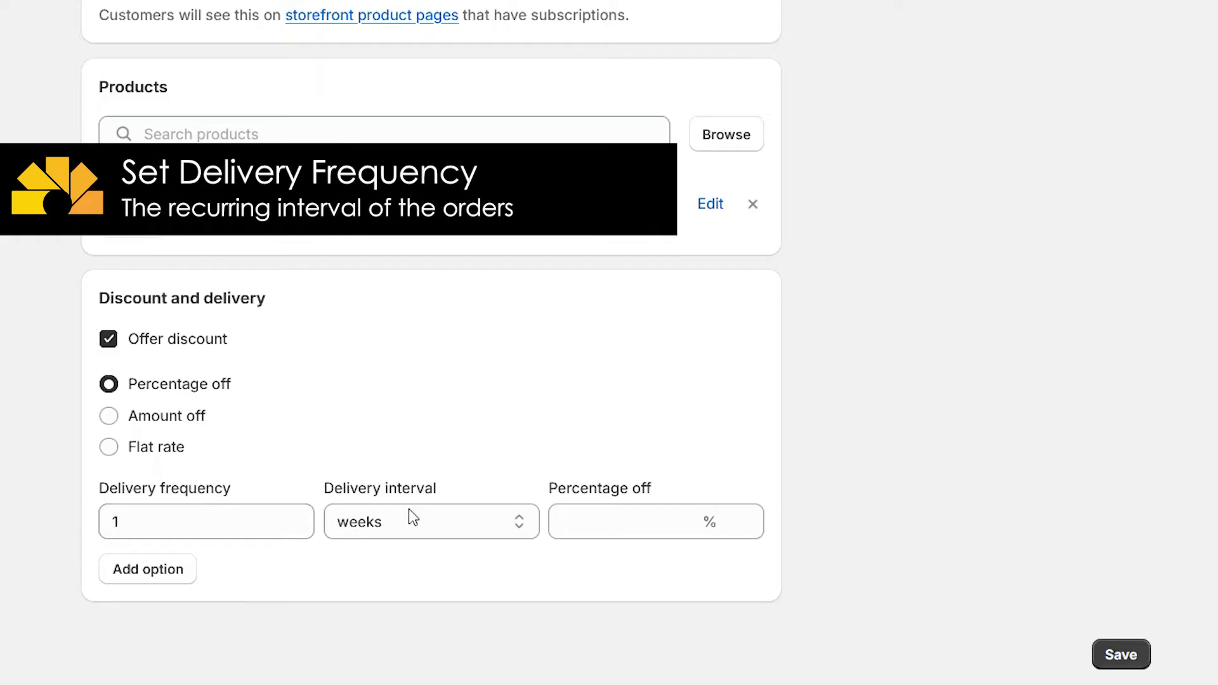
left_click(603, 523)
type("10")
left_click(394, 526)
left_click(388, 589)
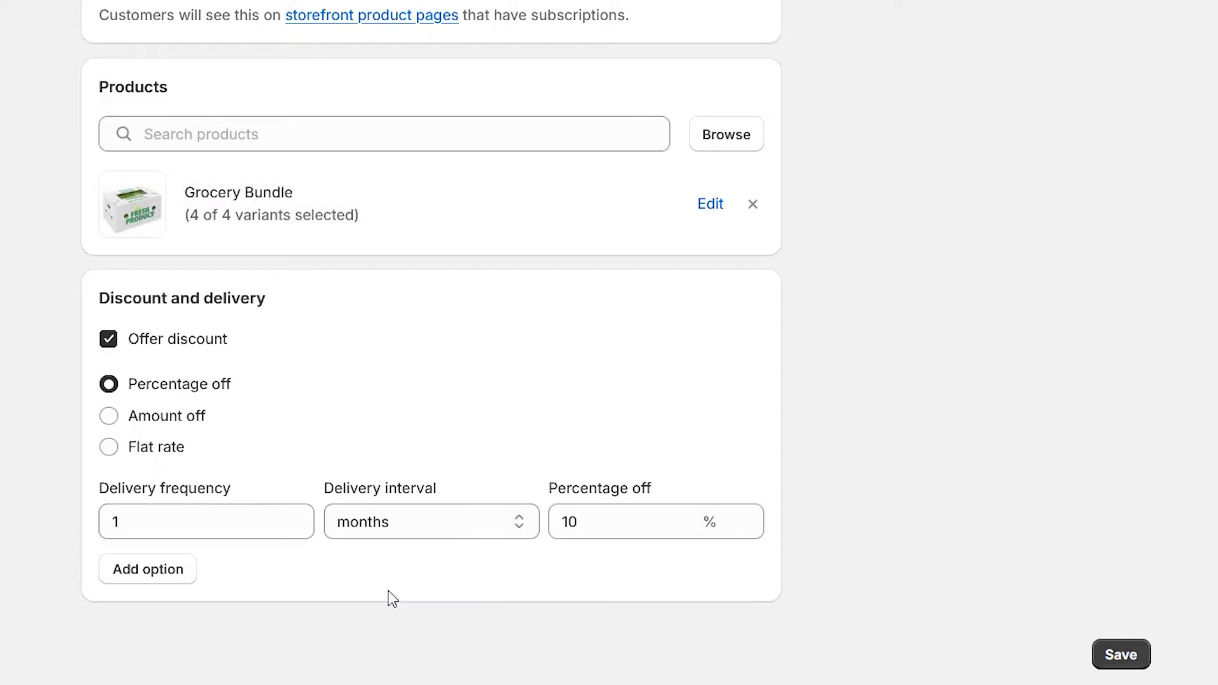
left_click(389, 533)
left_click(361, 618)
left_click(403, 536)
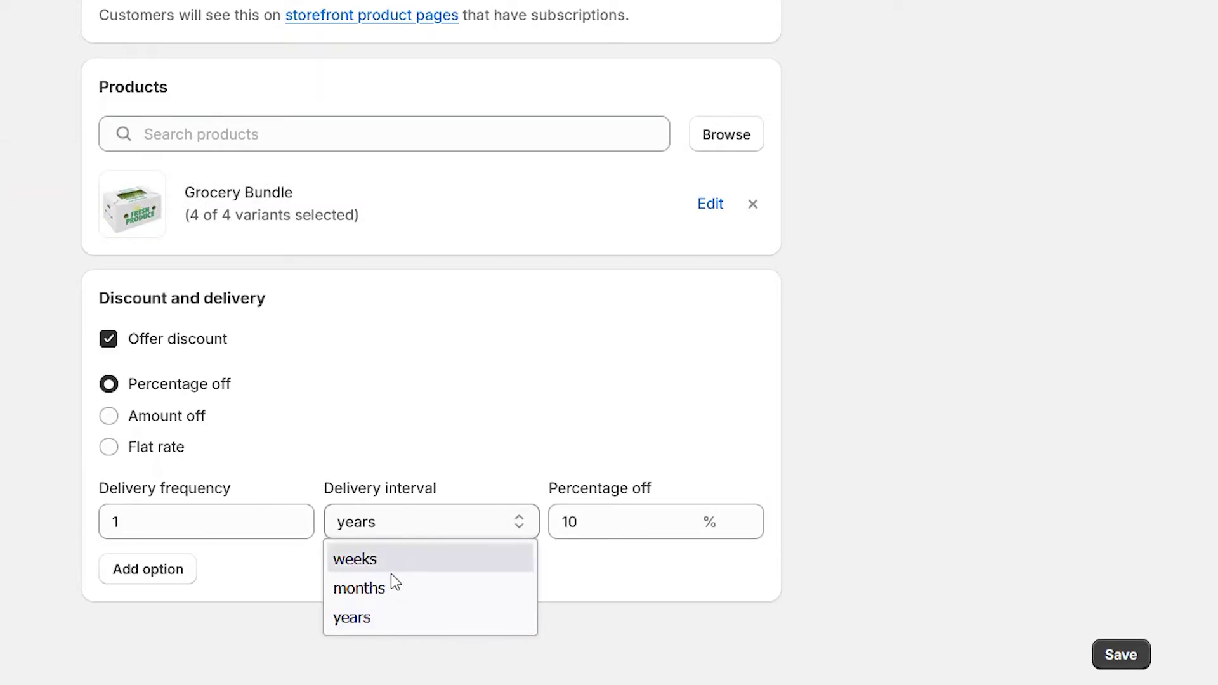
left_click(389, 566)
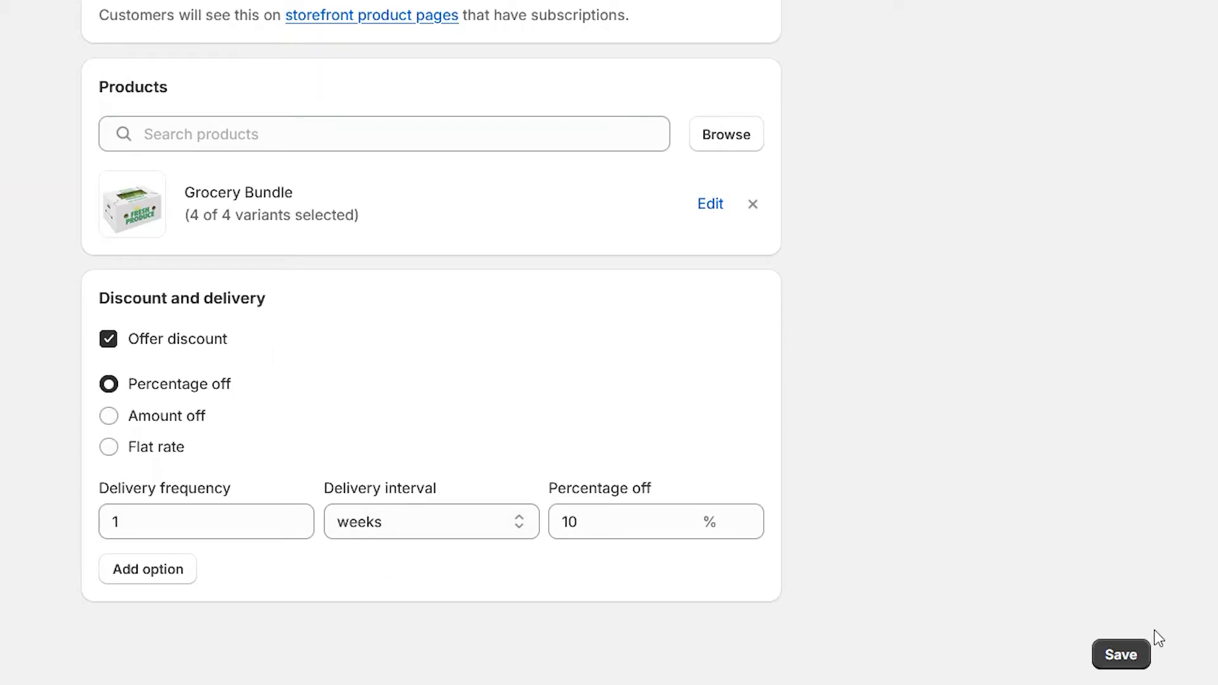
left_click(1133, 663)
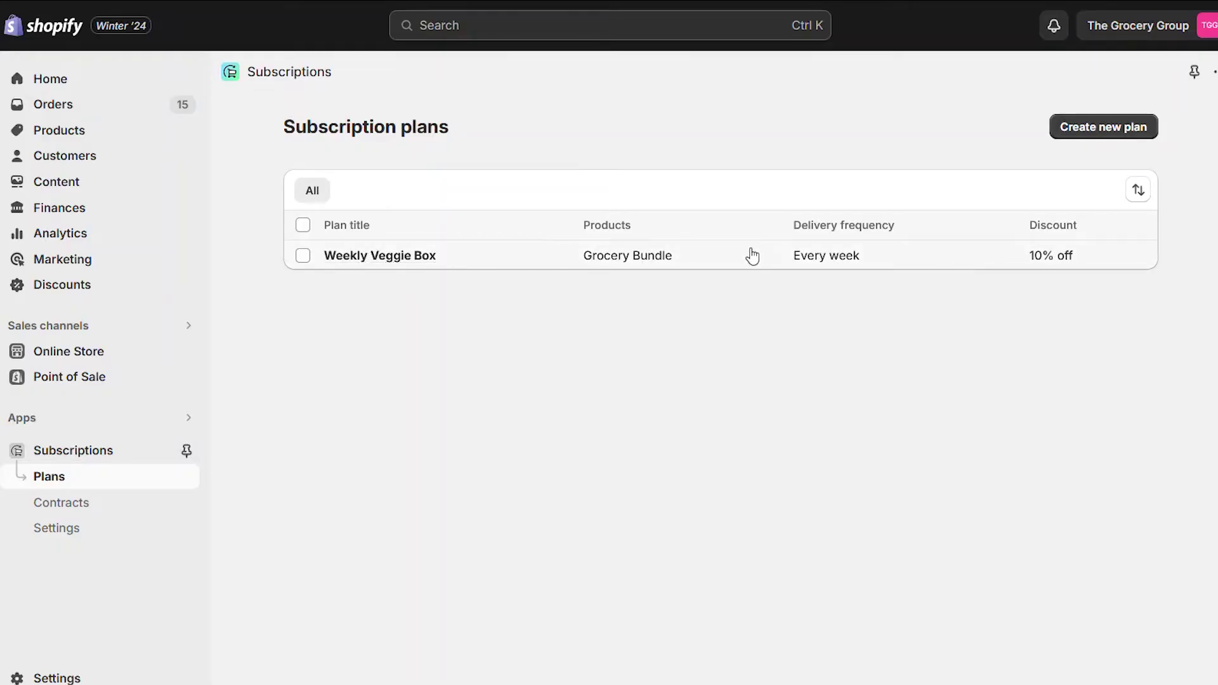
Step: From the Subscriptions setup guide, install the subscription widget into the product template
left_click(86, 455)
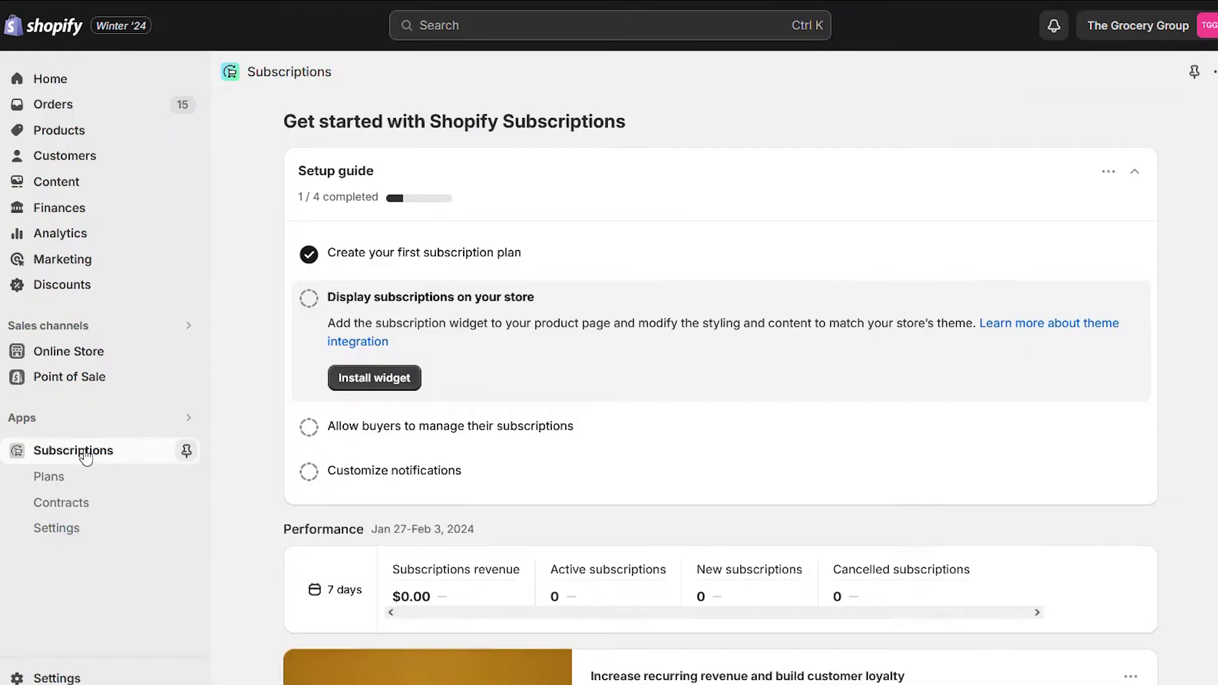
left_click(304, 303)
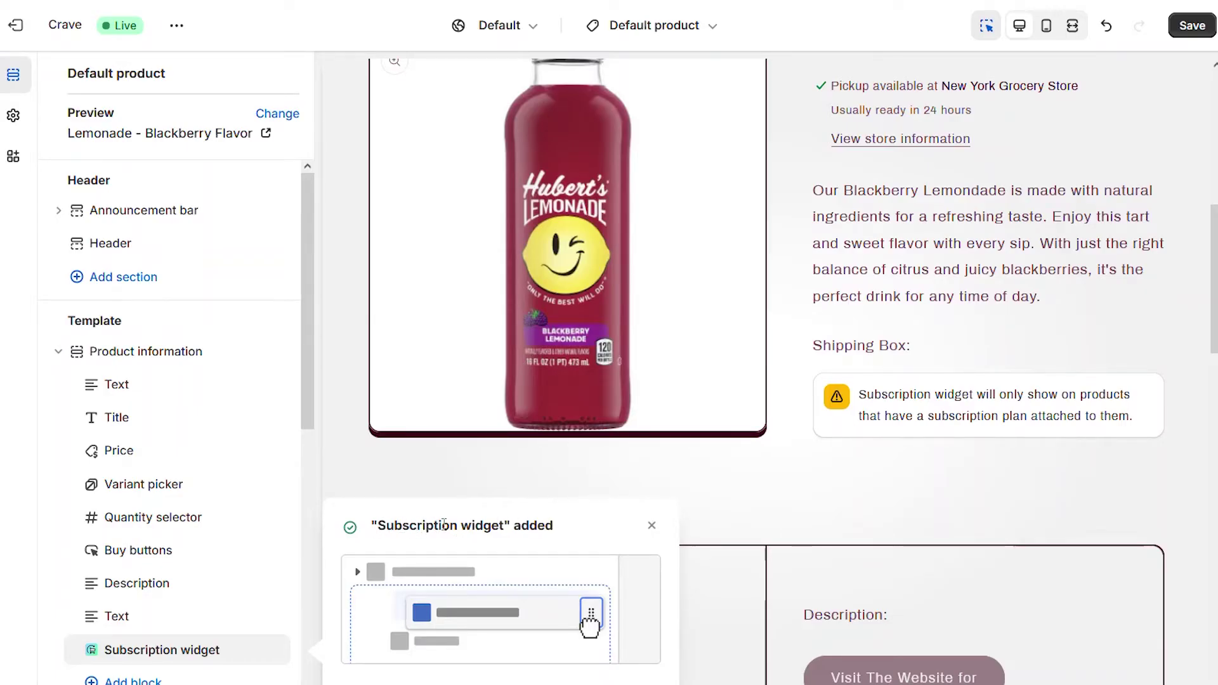
Step: Bring up the product list to replace the Lemonade - Blackberry Flavor preview product
left_click(146, 653)
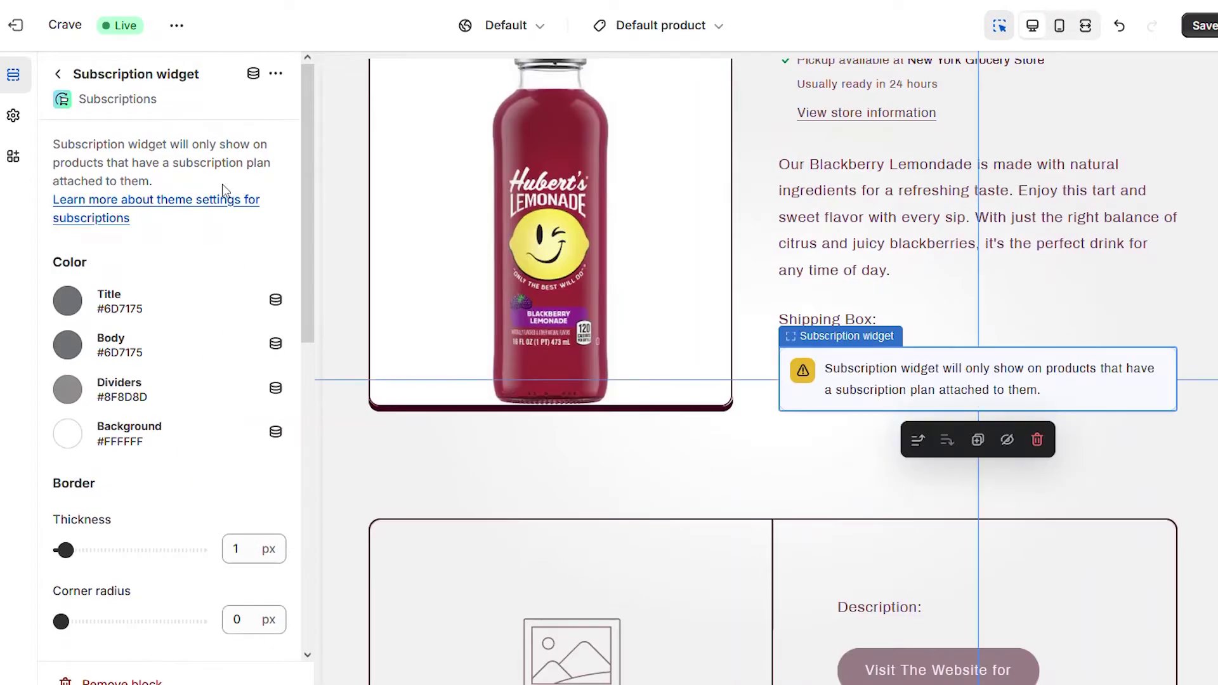
left_click(58, 75)
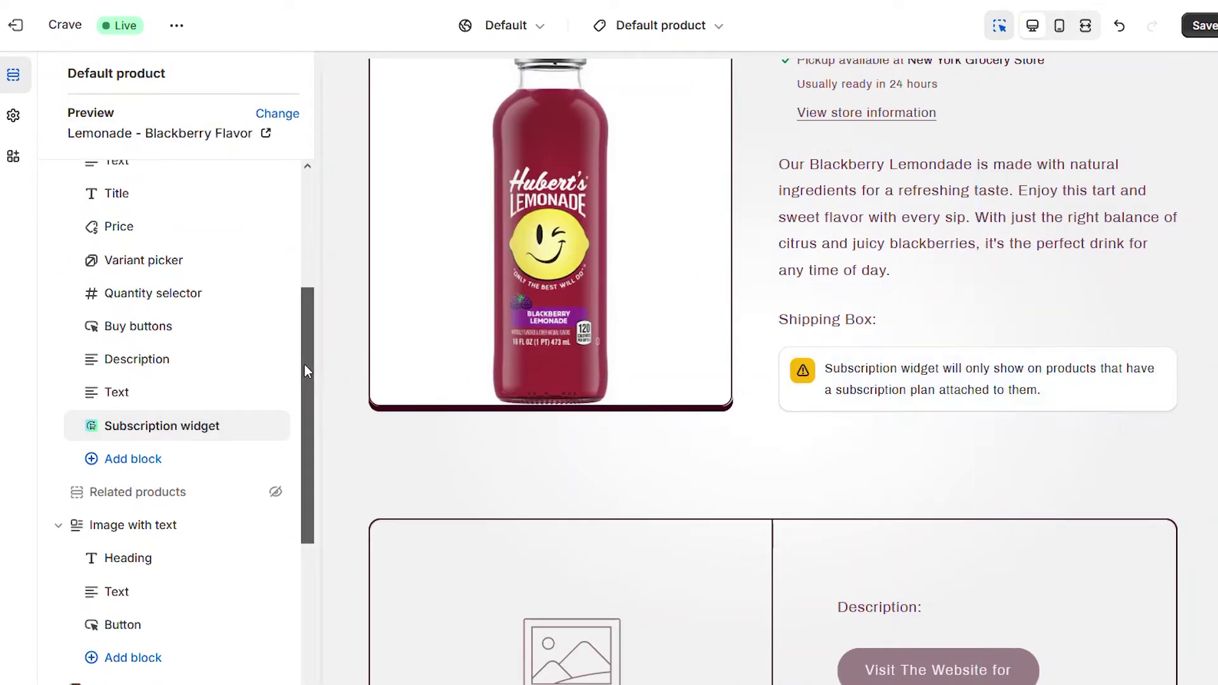
scroll(308, 370, "down", 2)
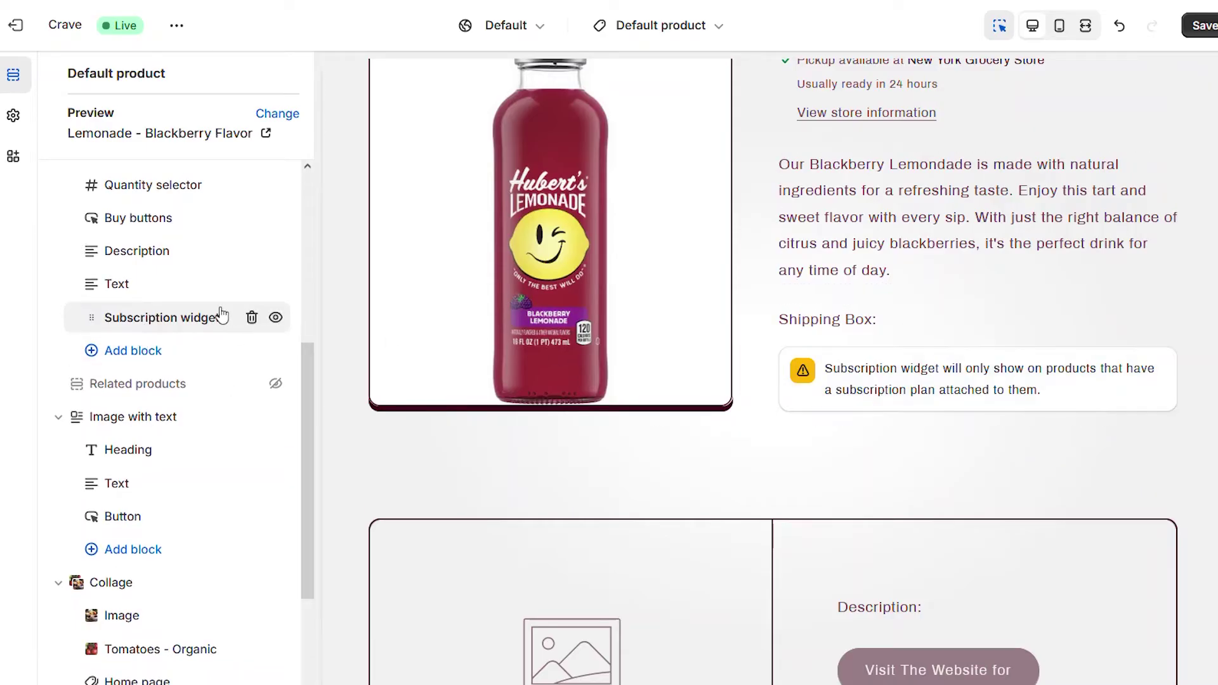
scroll(860, 363, "up", 3)
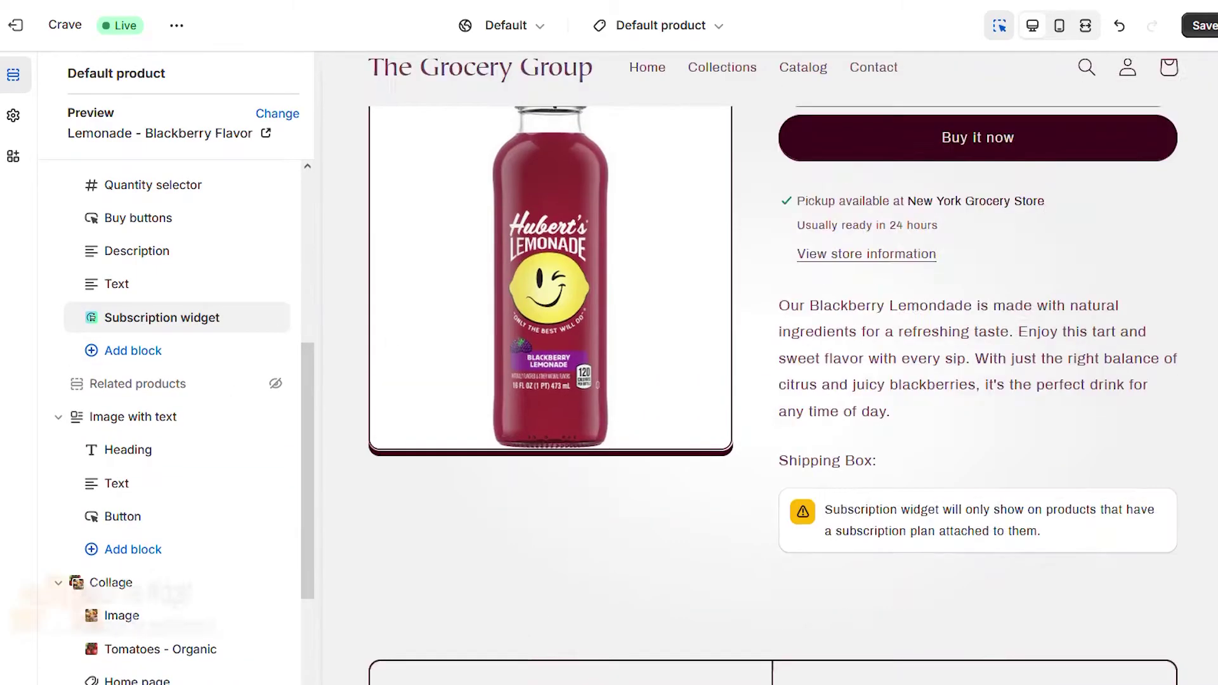
scroll(951, 307, "down", 3)
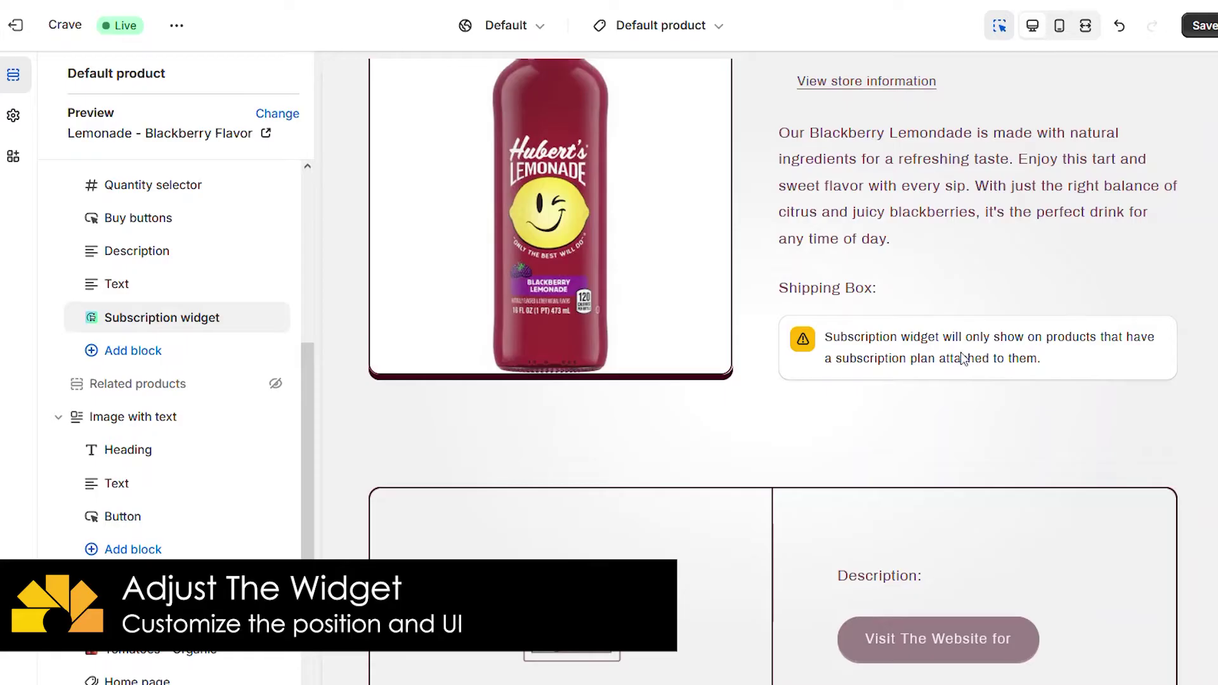
left_click(279, 115)
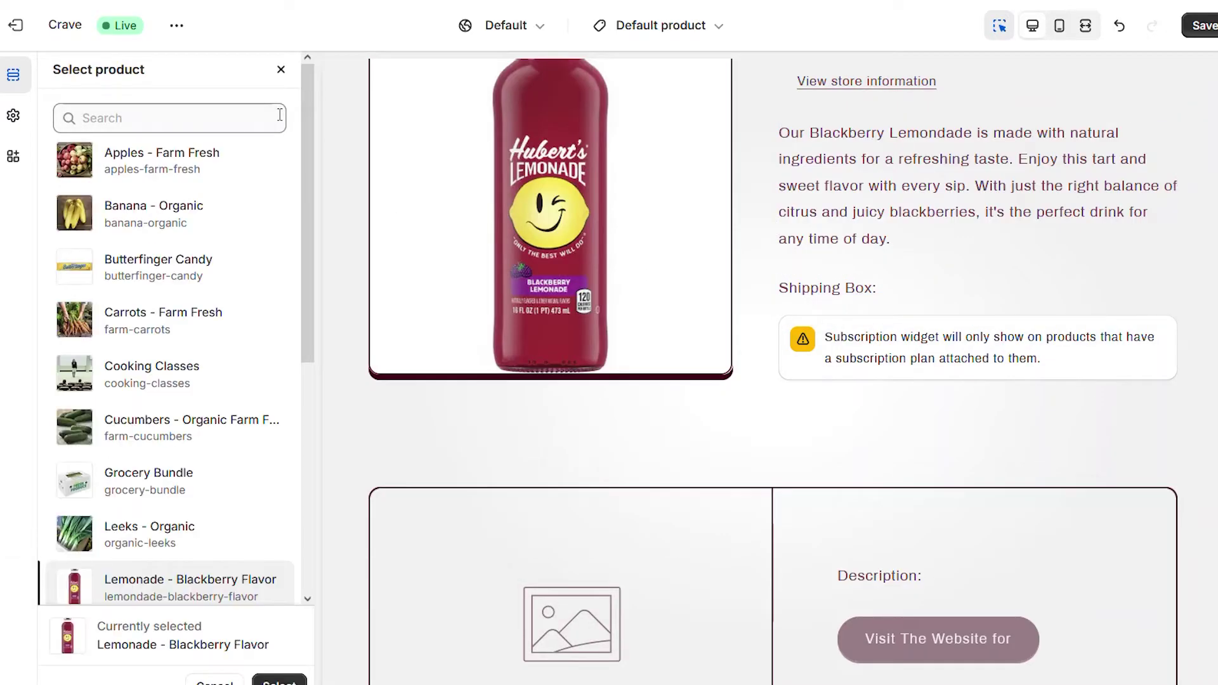
Step: Preview Grocery Bundle and check its one-time or weekly 10%-off purchase options
left_click(117, 473)
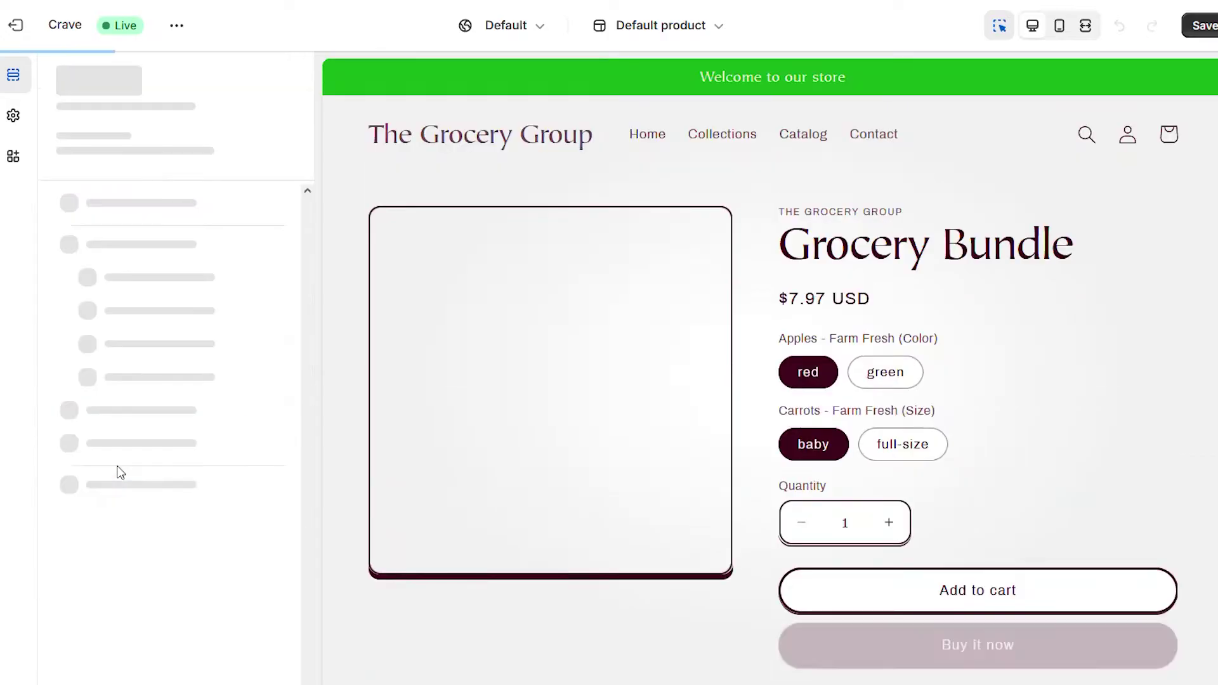
scroll(916, 219, "down", 10)
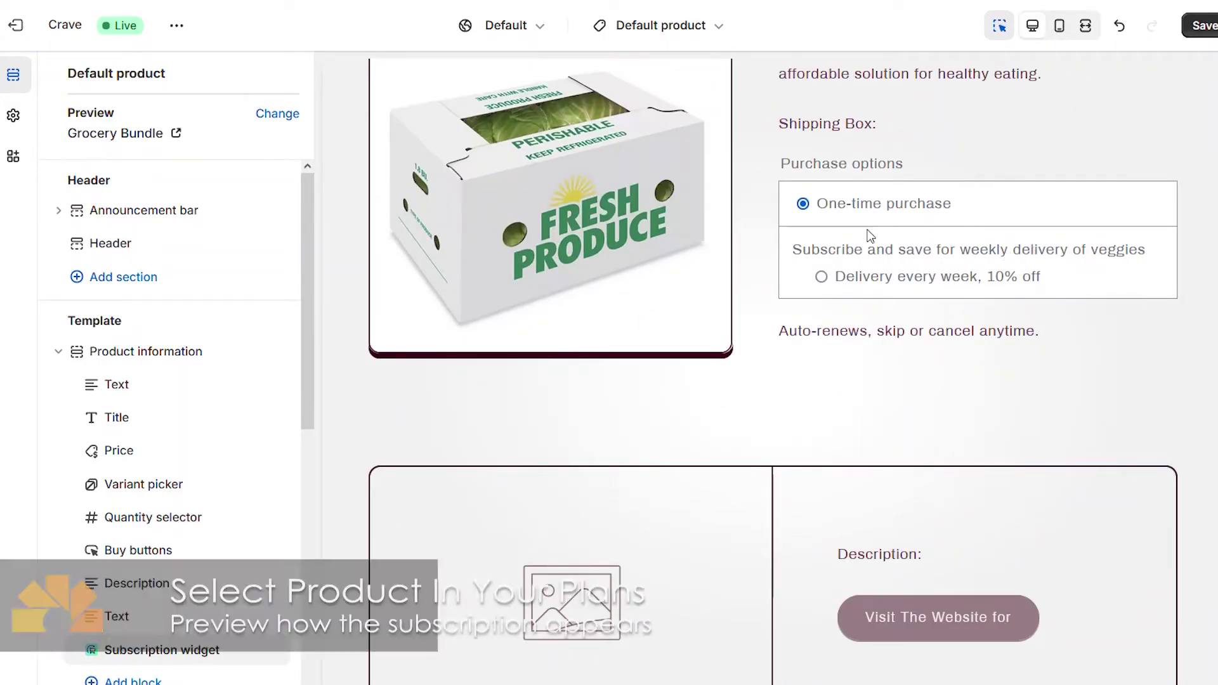
scroll(866, 235, "up", 3)
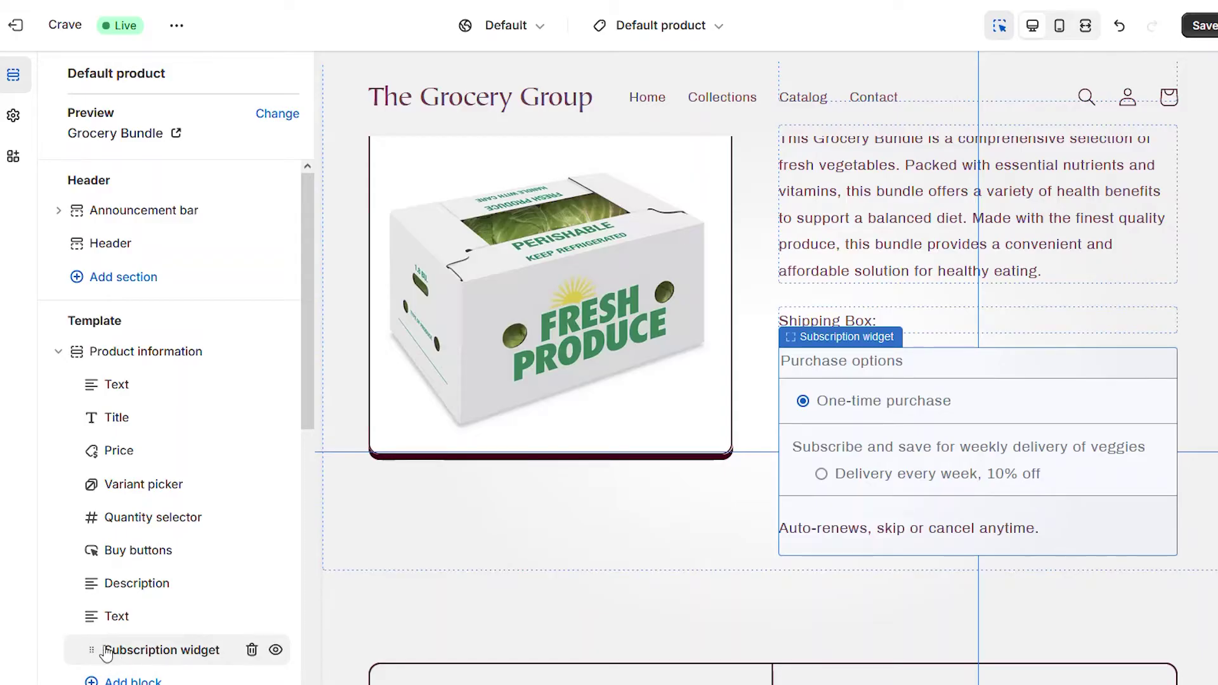
Step: Move the subscription widget just under the quantity selector and save the theme
left_click_drag(76, 653, 79, 587)
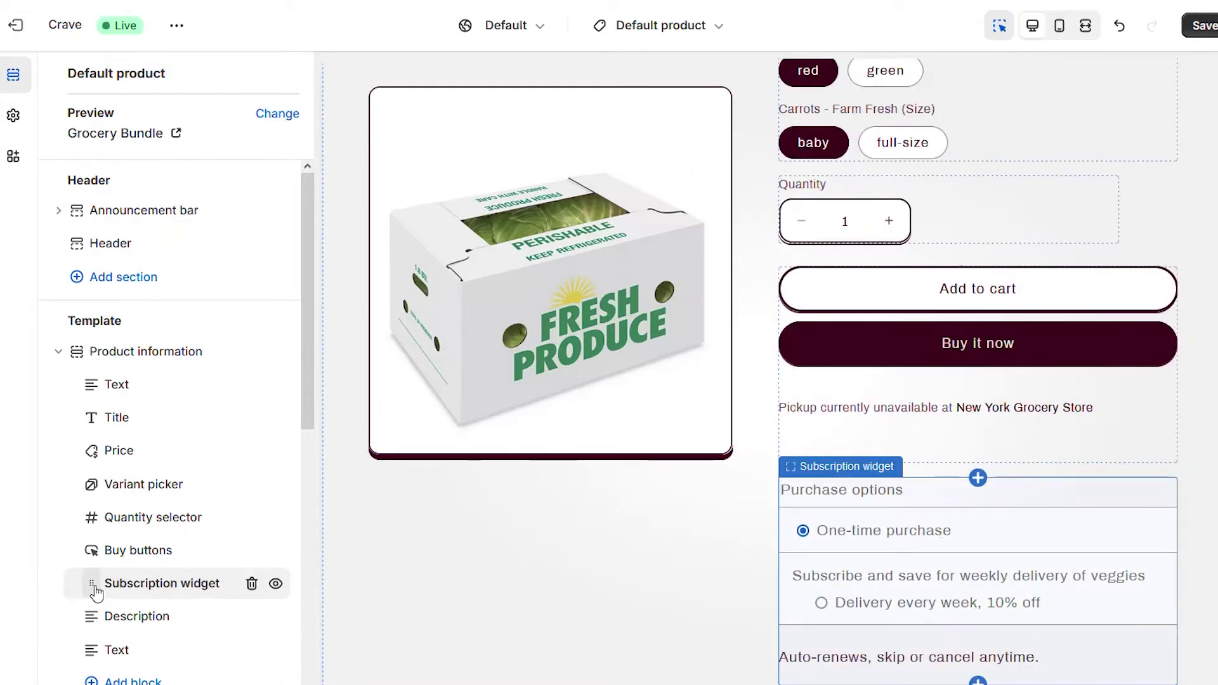
left_click_drag(95, 591, 93, 552)
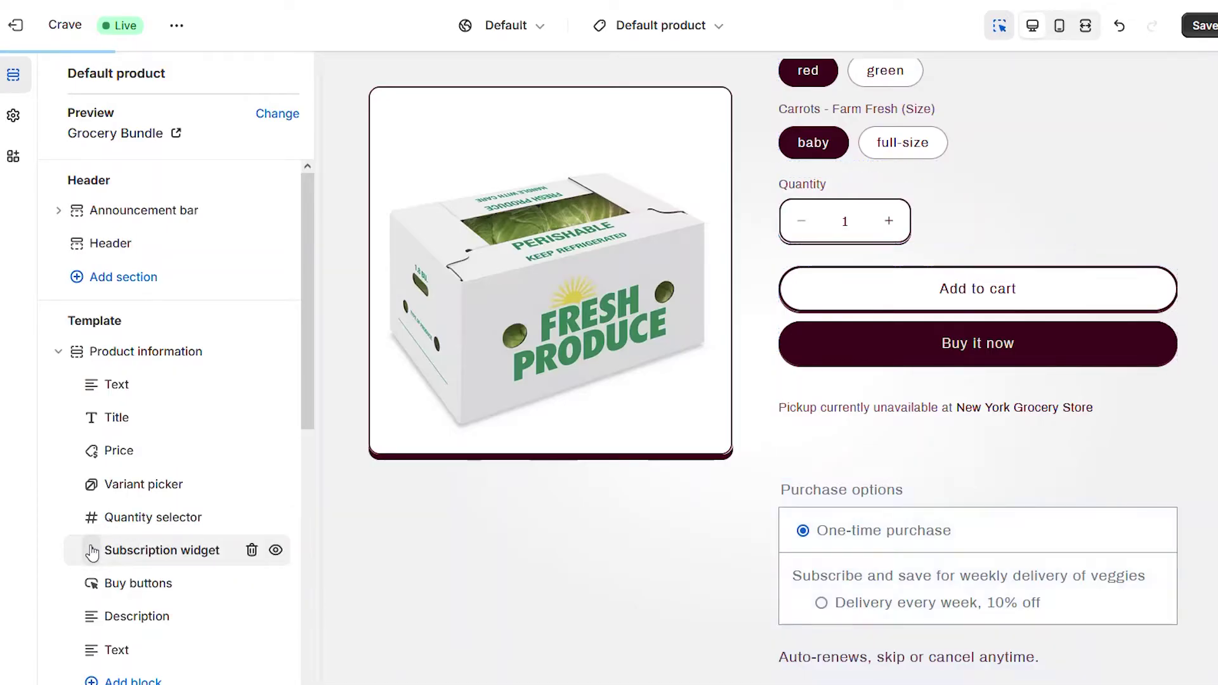
left_click(755, 425)
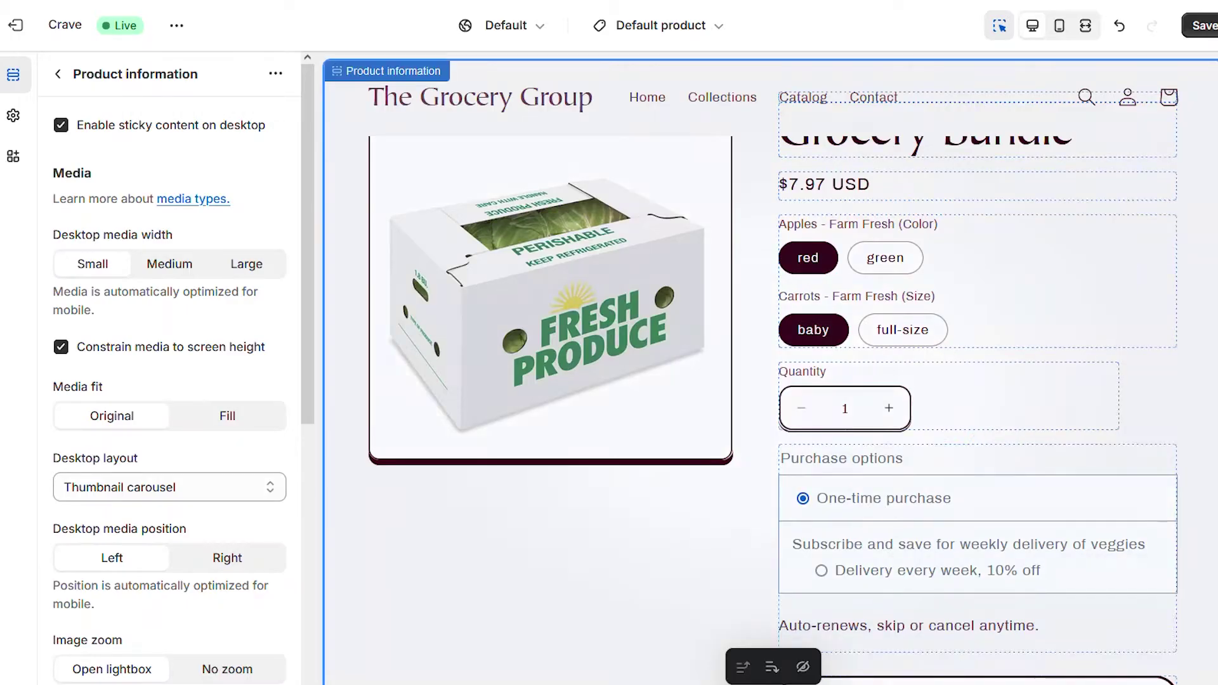
scroll(451, 359, "down", 5)
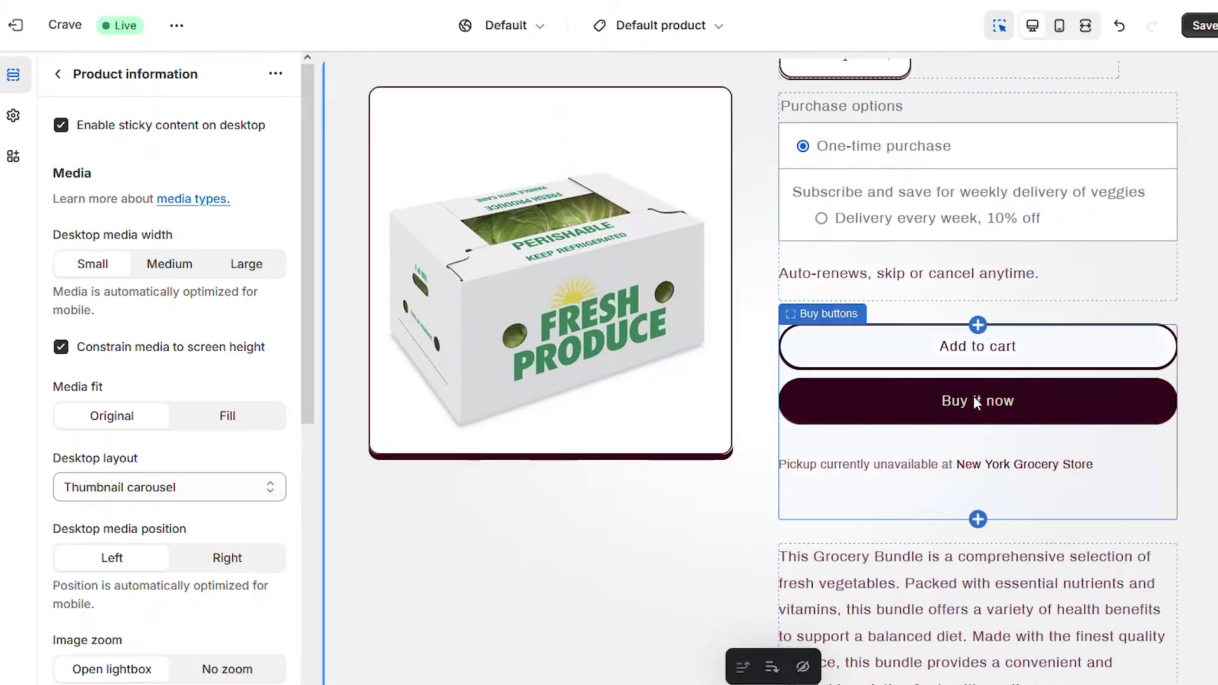
left_click(54, 73)
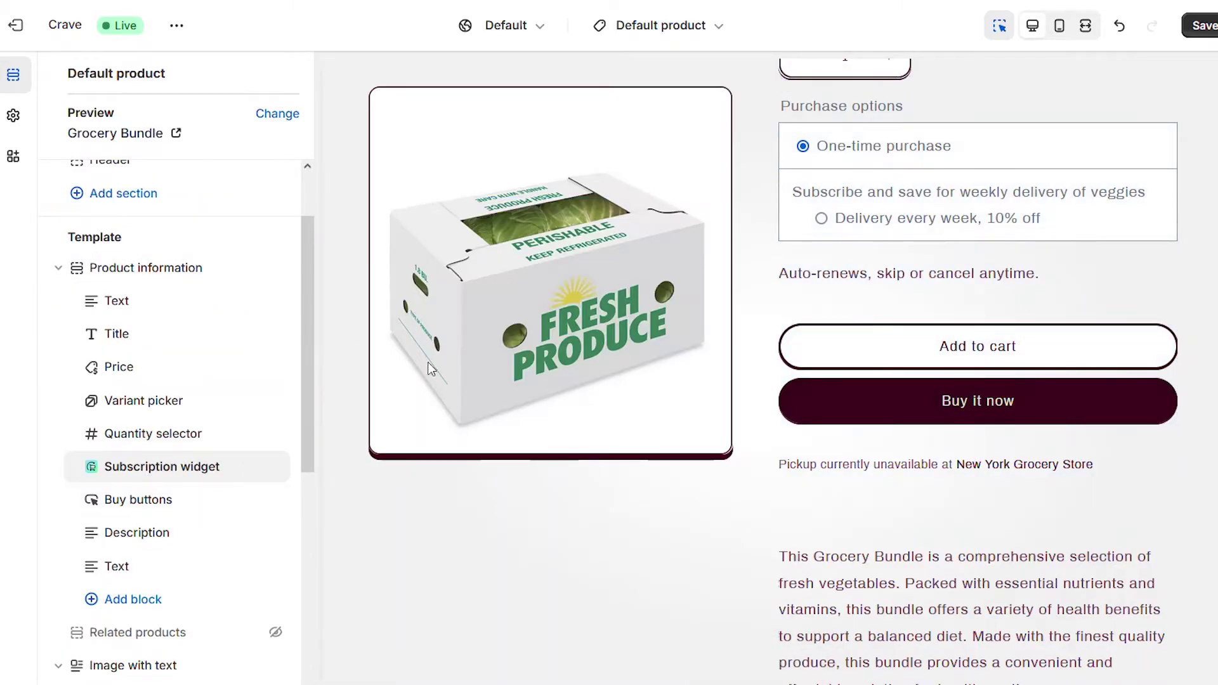
left_click(1202, 27)
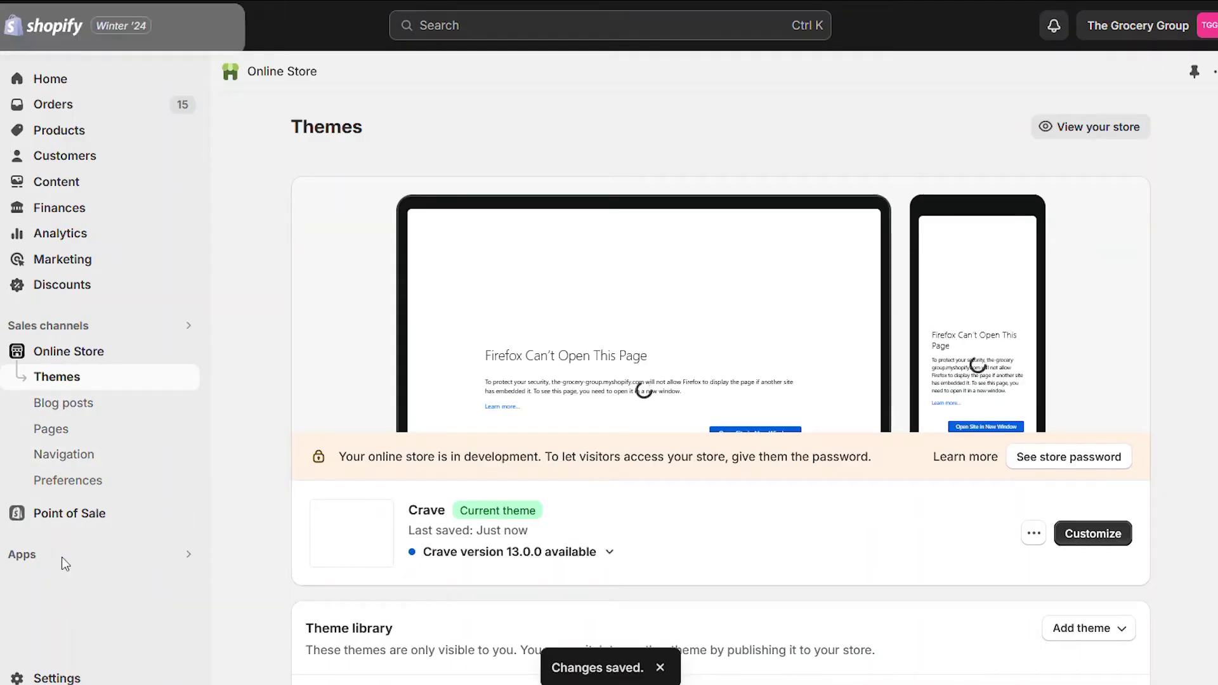
Step: Open the Subscriptions app from Apps and begin turning on buyer subscription management
left_click(58, 561)
left_click(403, 94)
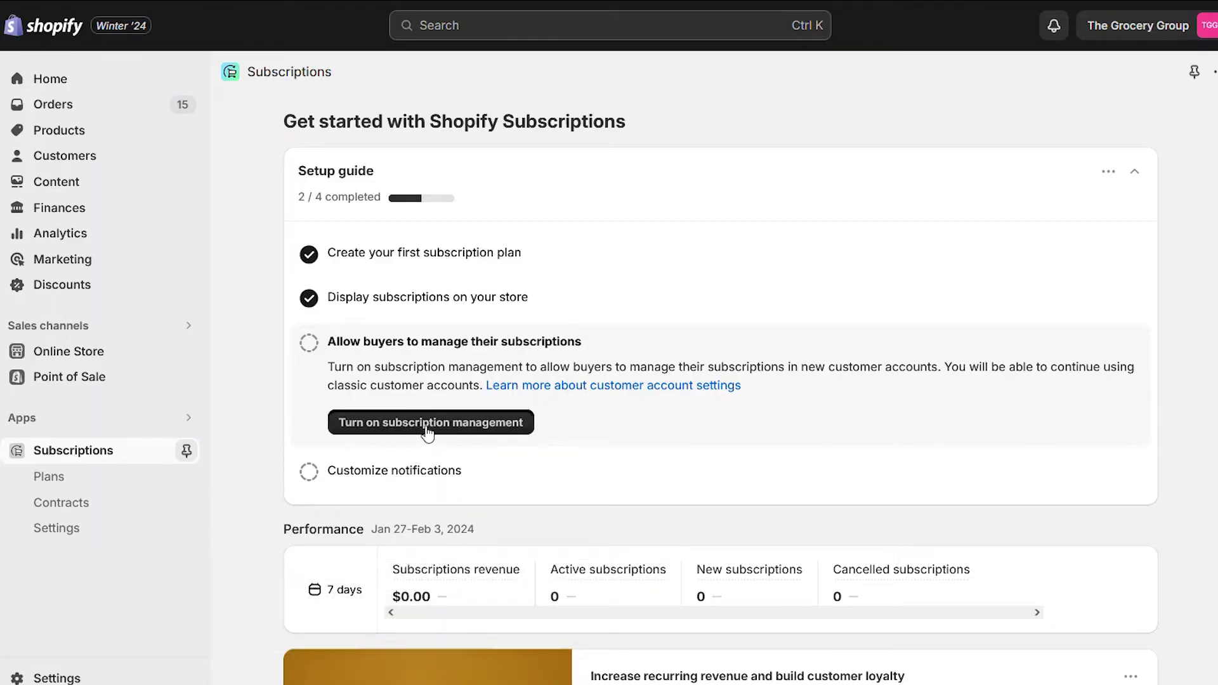
left_click(427, 431)
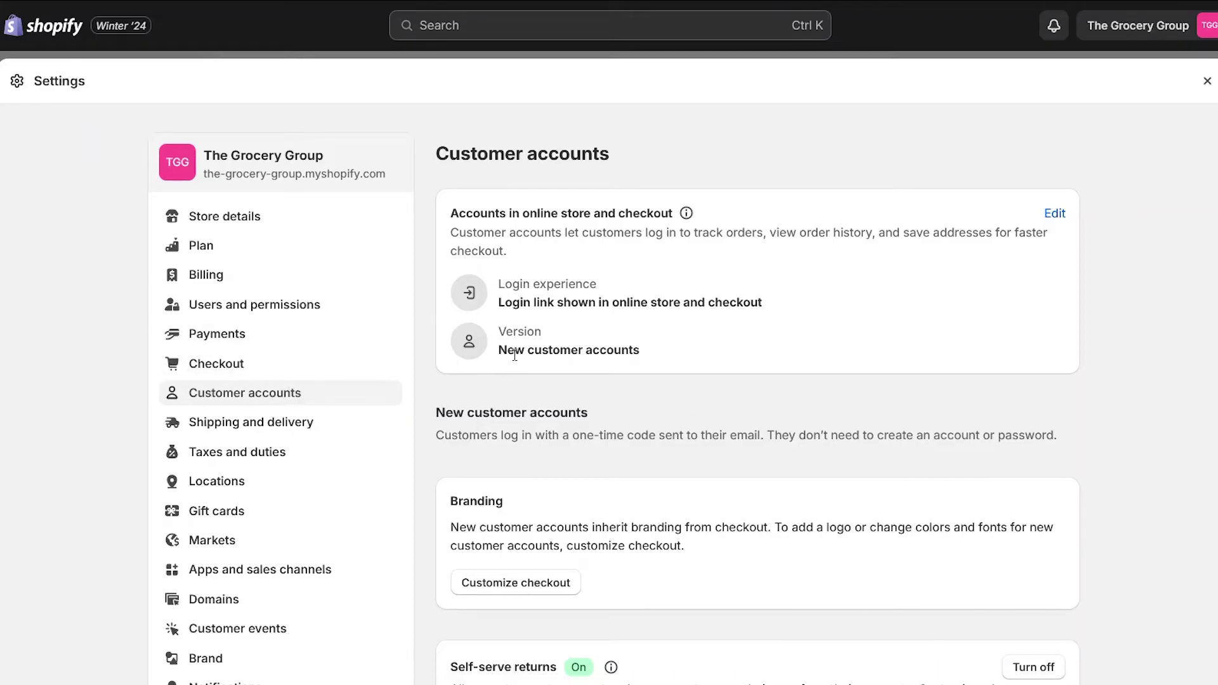
Step: Turn on Manage subscriptions in Customer accounts settings for new customer accounts
left_click_drag(499, 353, 807, 343)
left_click(755, 356)
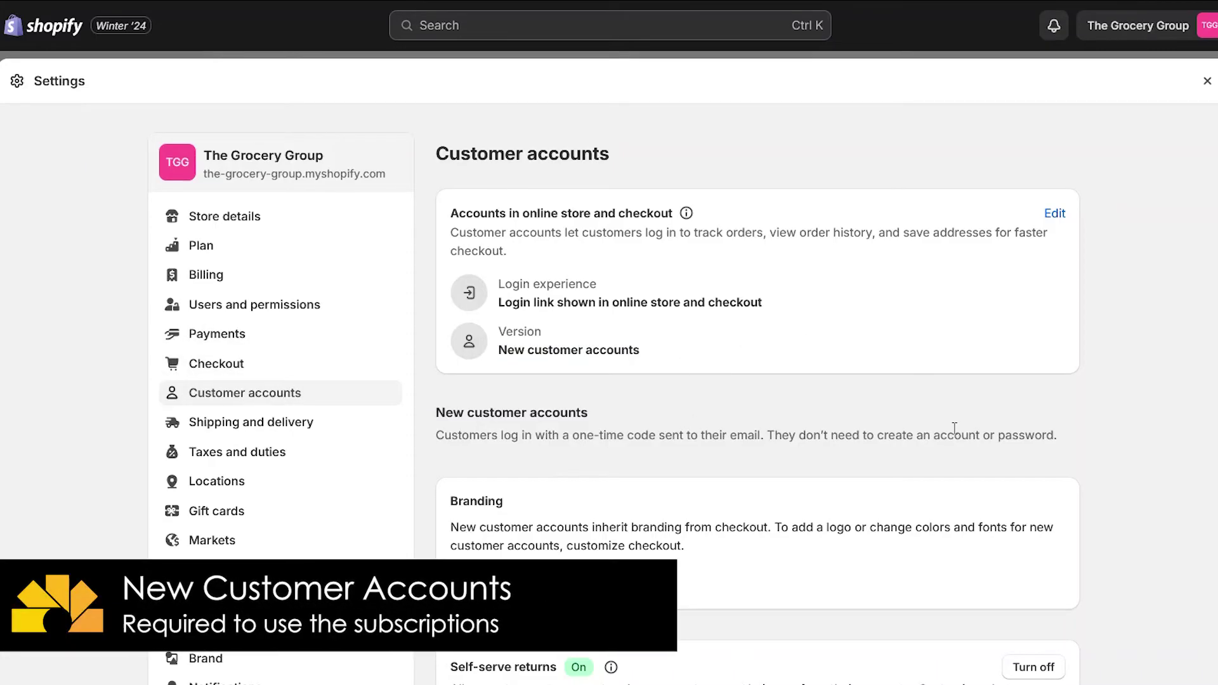
scroll(615, 406, "down", 5)
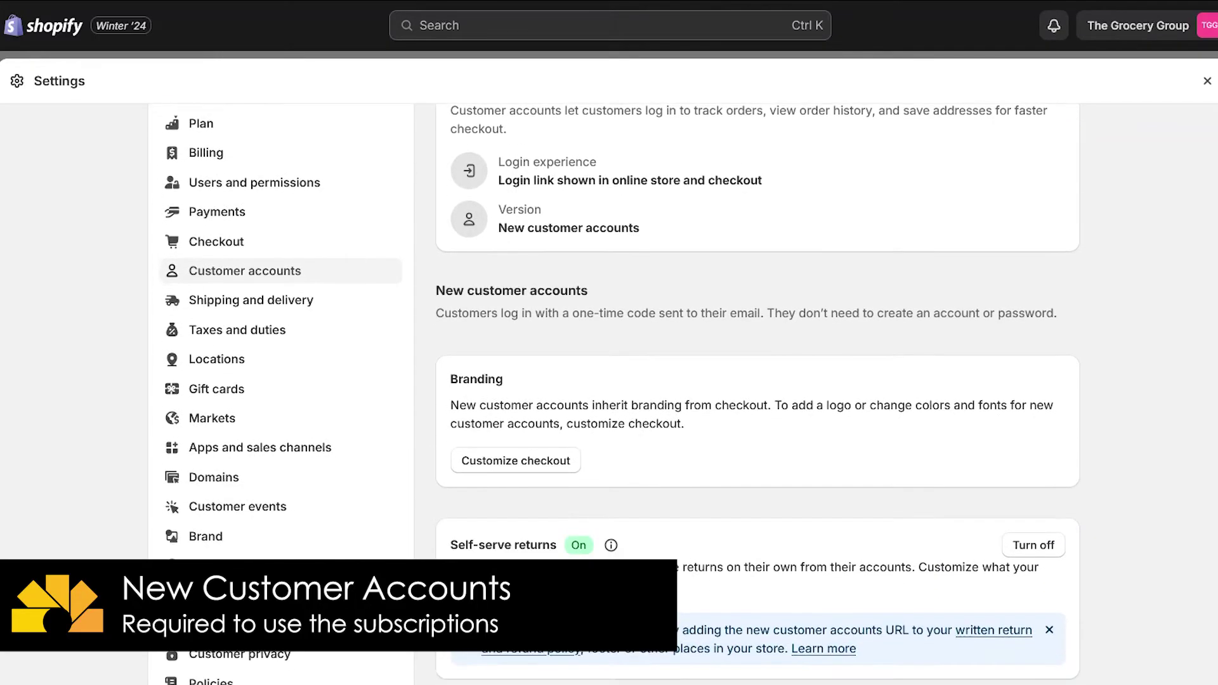
scroll(596, 406, "down", 3)
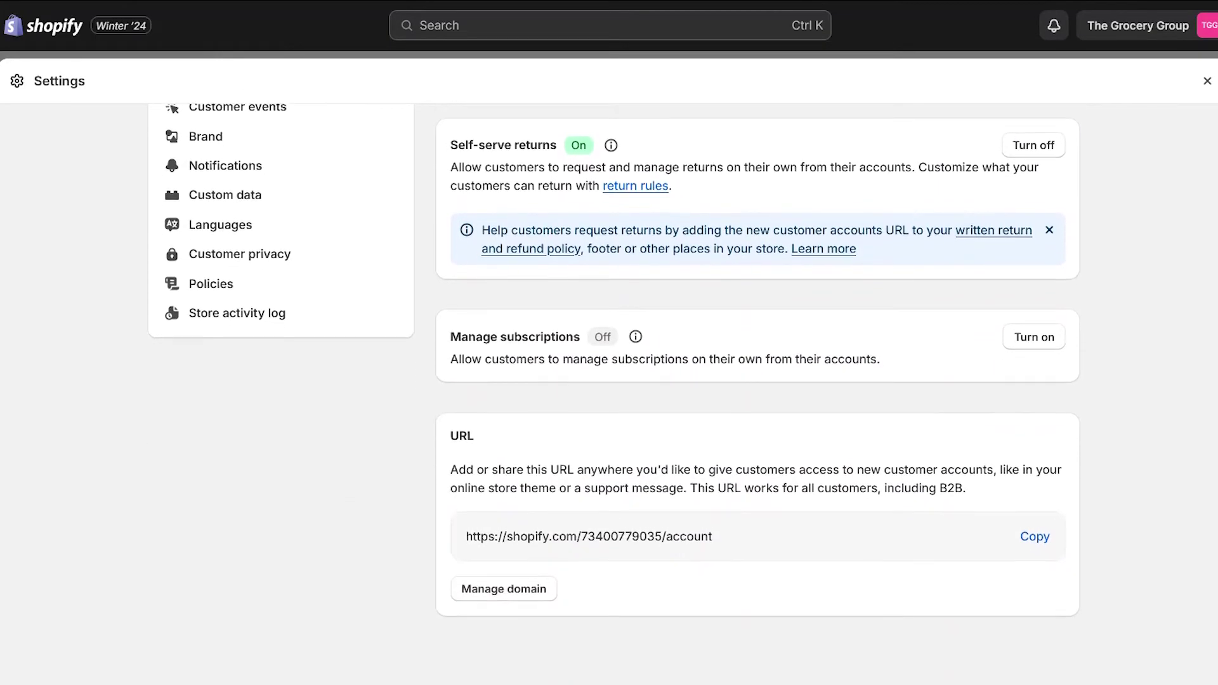
left_click_drag(450, 335, 566, 337)
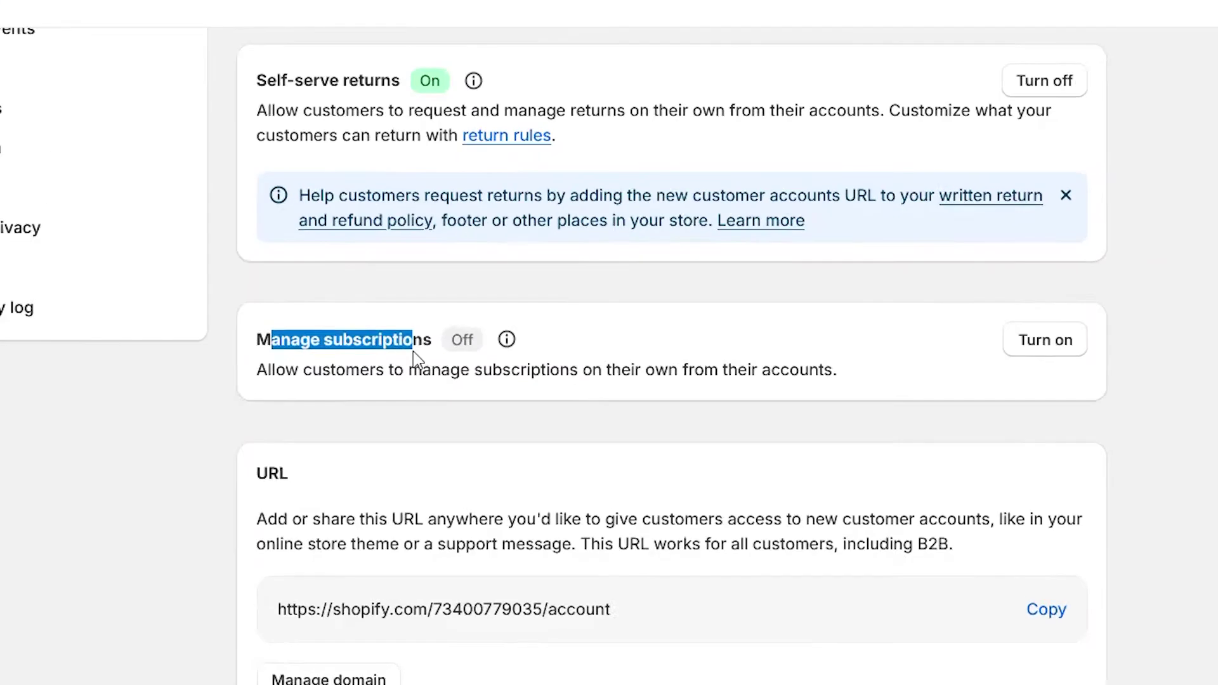
left_click(484, 368)
left_click_drag(188, 379, 848, 383)
left_click(848, 383)
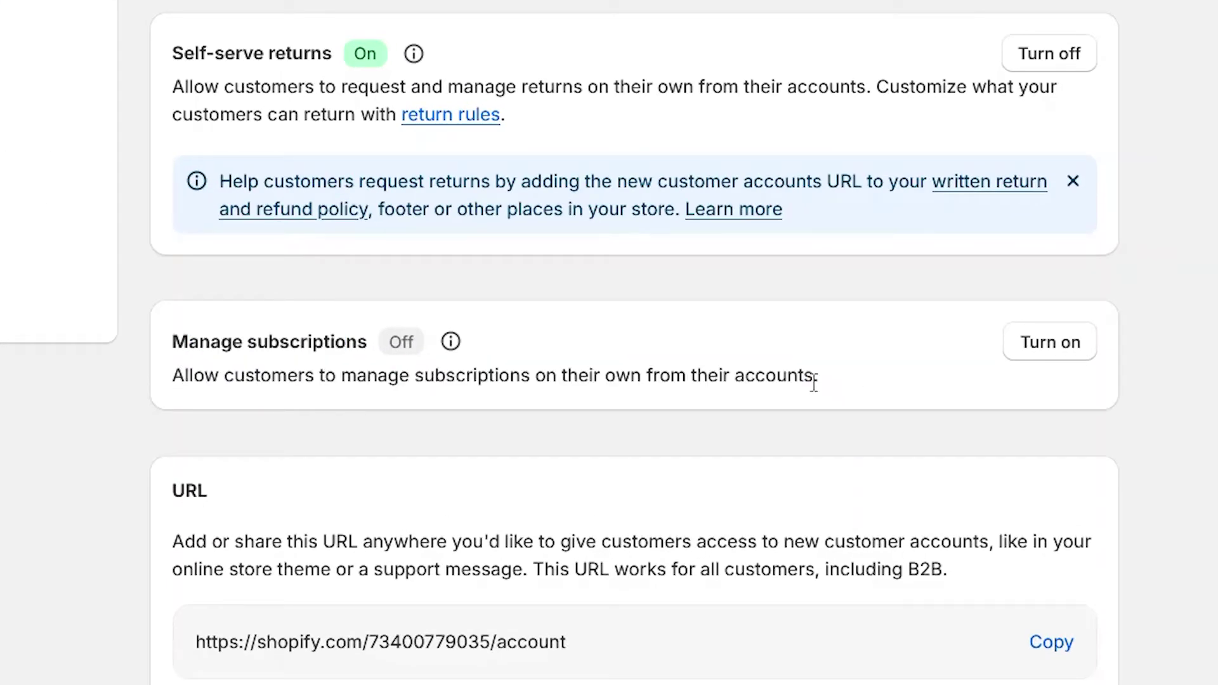
left_click(1055, 350)
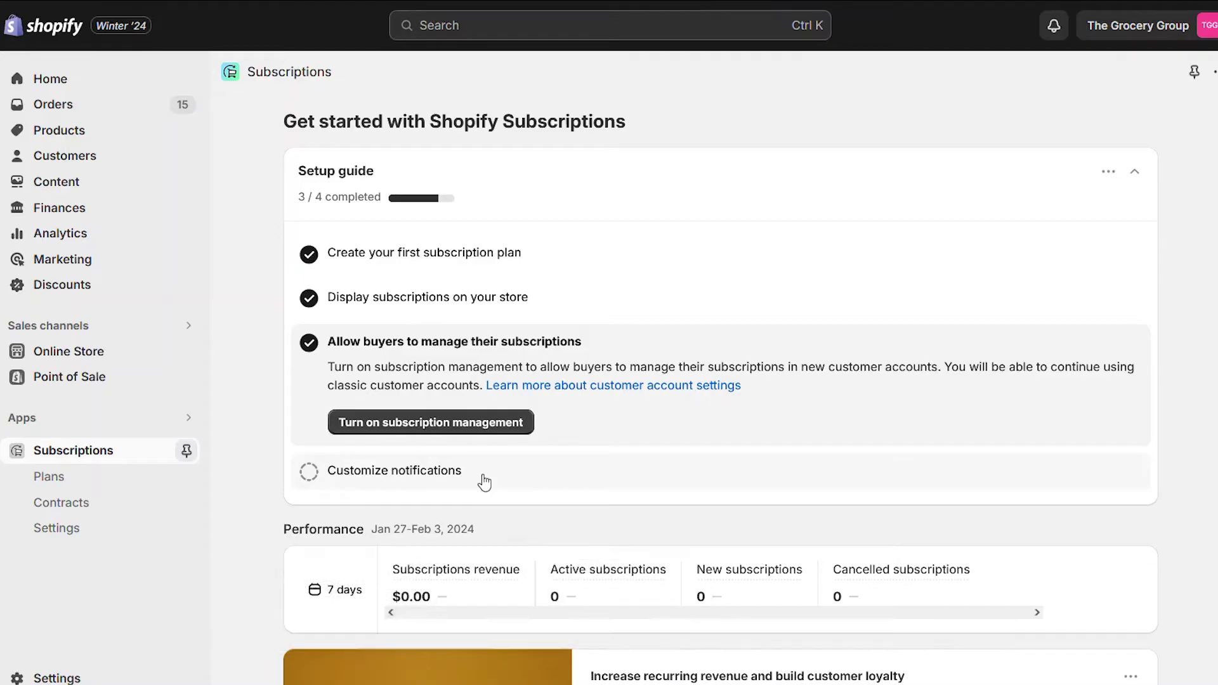
Step: Open Subscriptions settings and scroll to the subscription email notifications
left_click(73, 532)
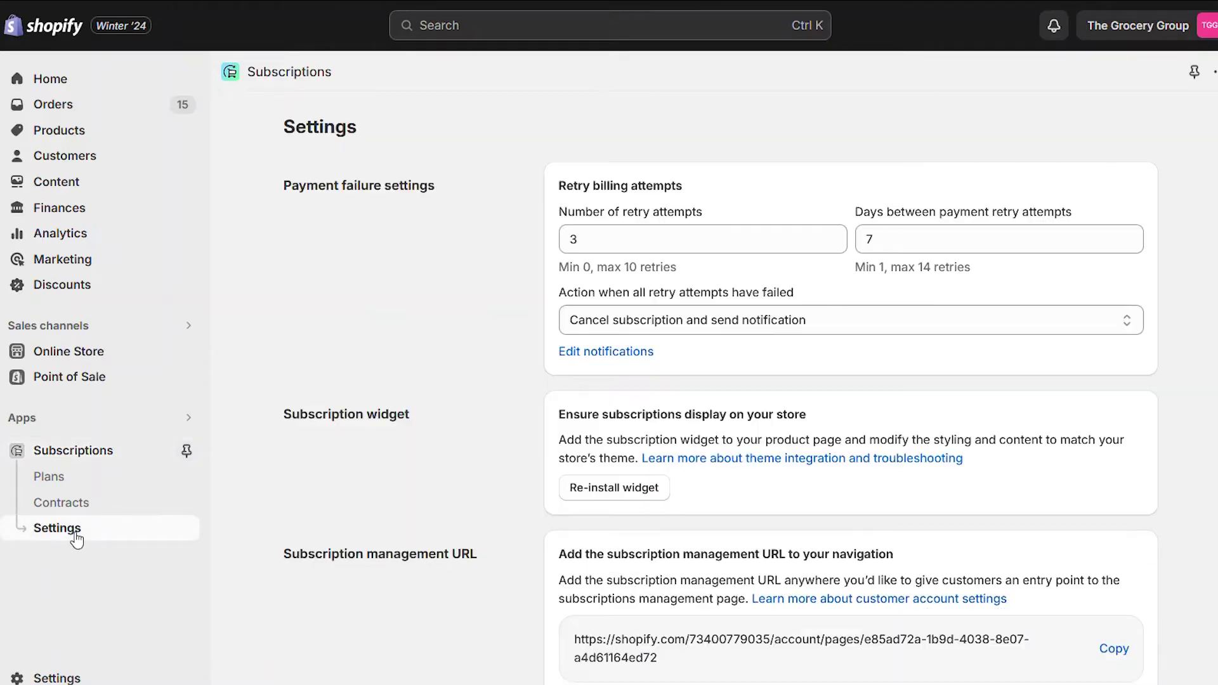
scroll(419, 488, "down", 4)
scroll(419, 488, "down", 1)
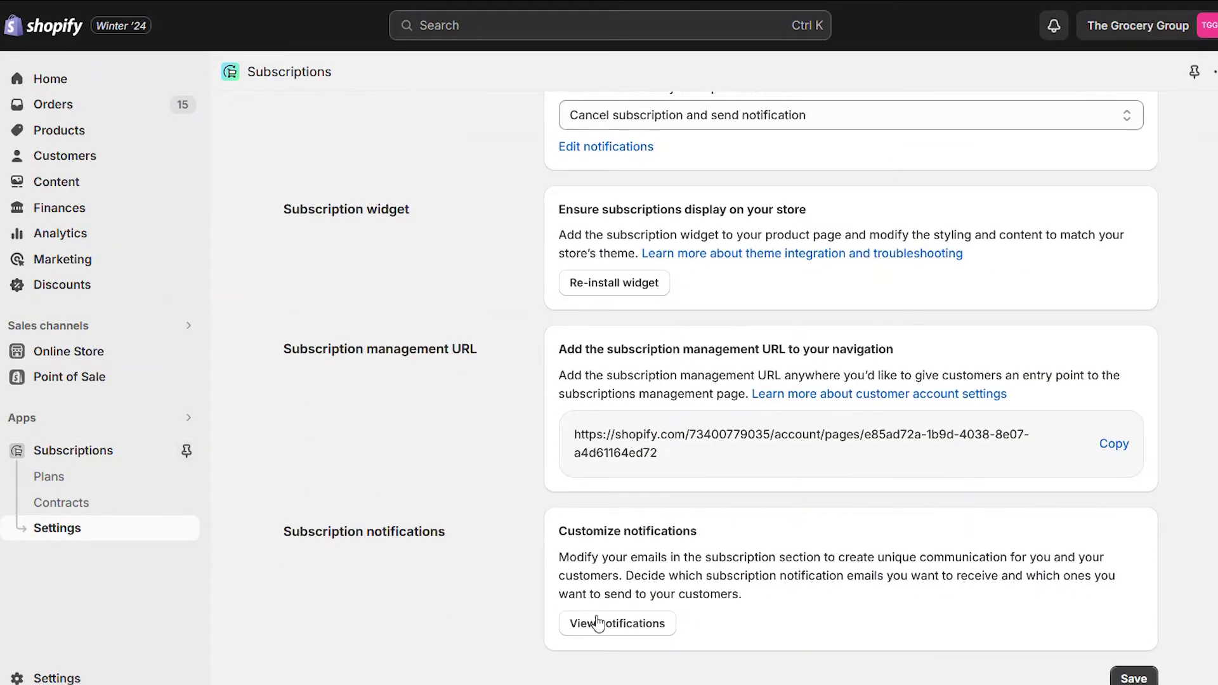
left_click(638, 630)
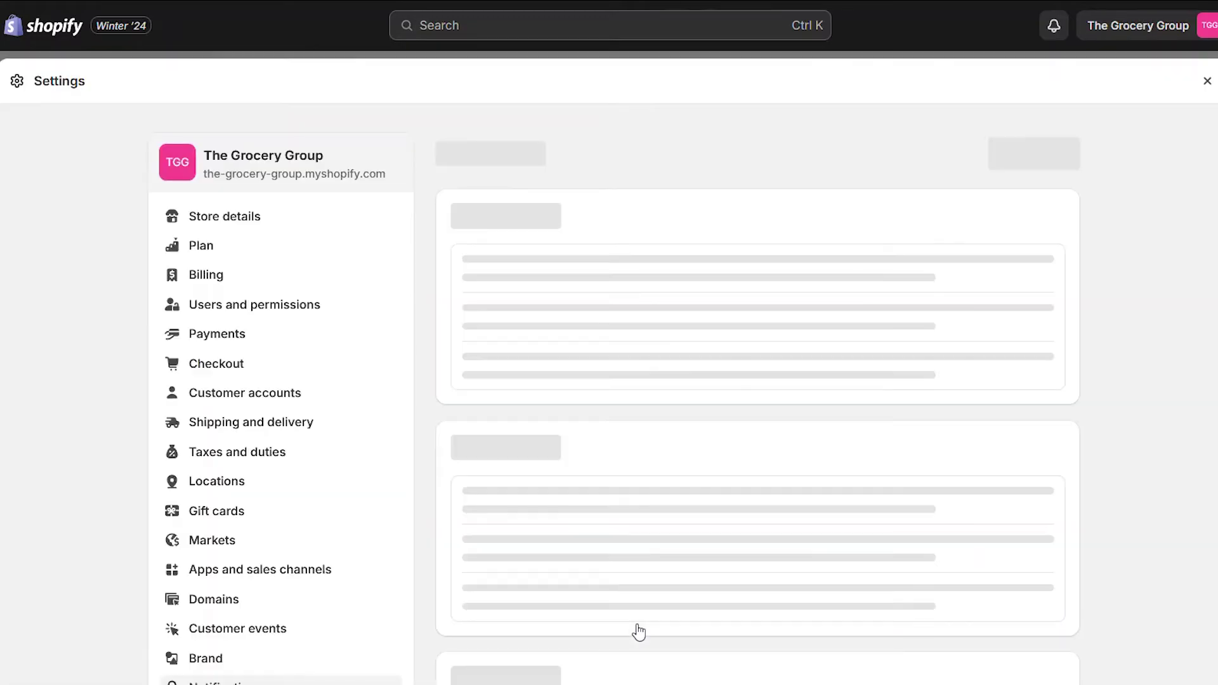
scroll(355, 341, "down", 9)
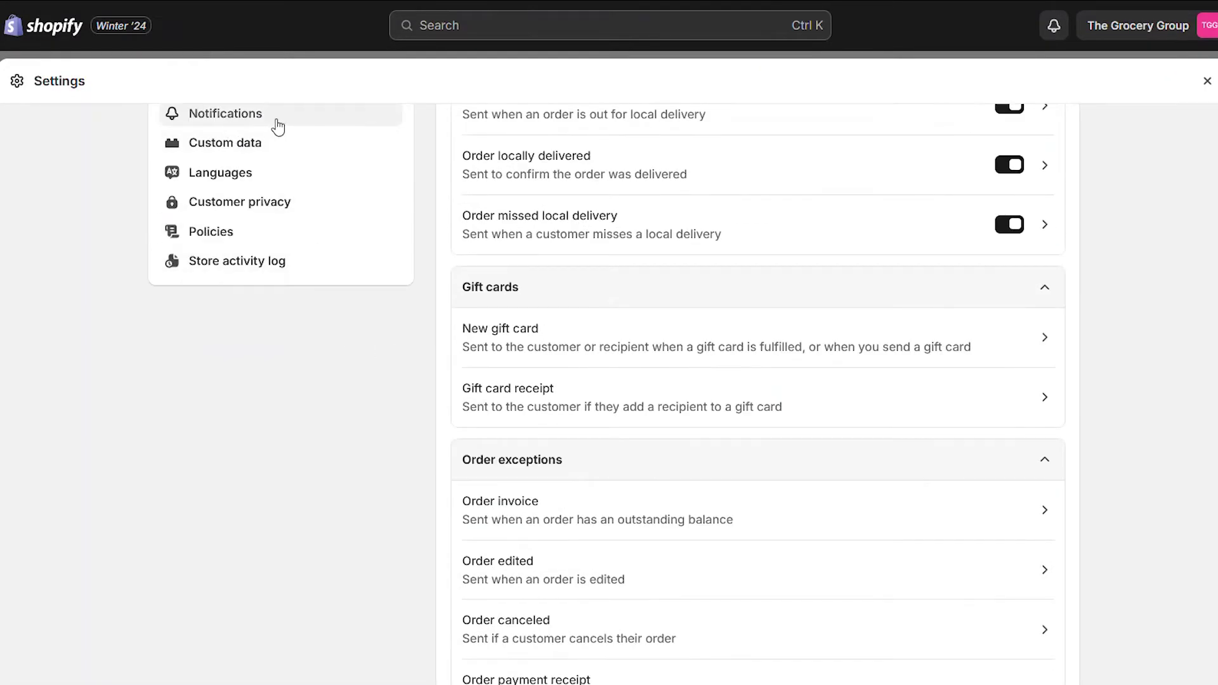
scroll(288, 302, "up", 10)
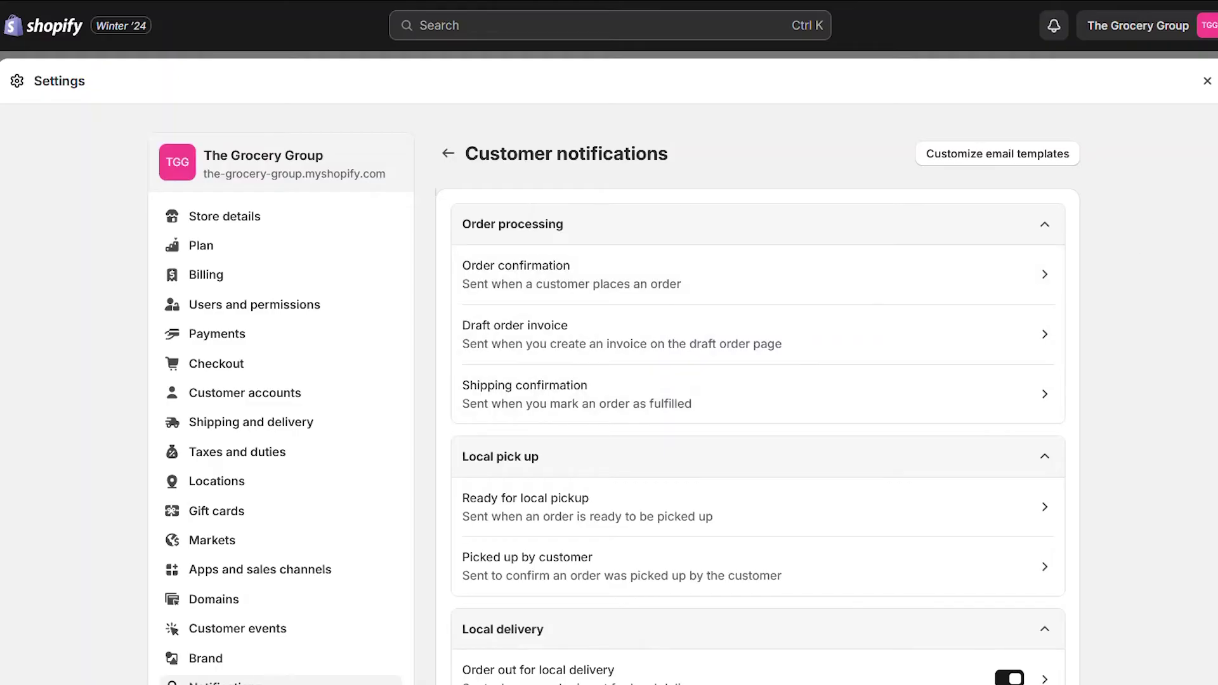
scroll(615, 153, "down", 20)
scroll(758, 394, "down", 20)
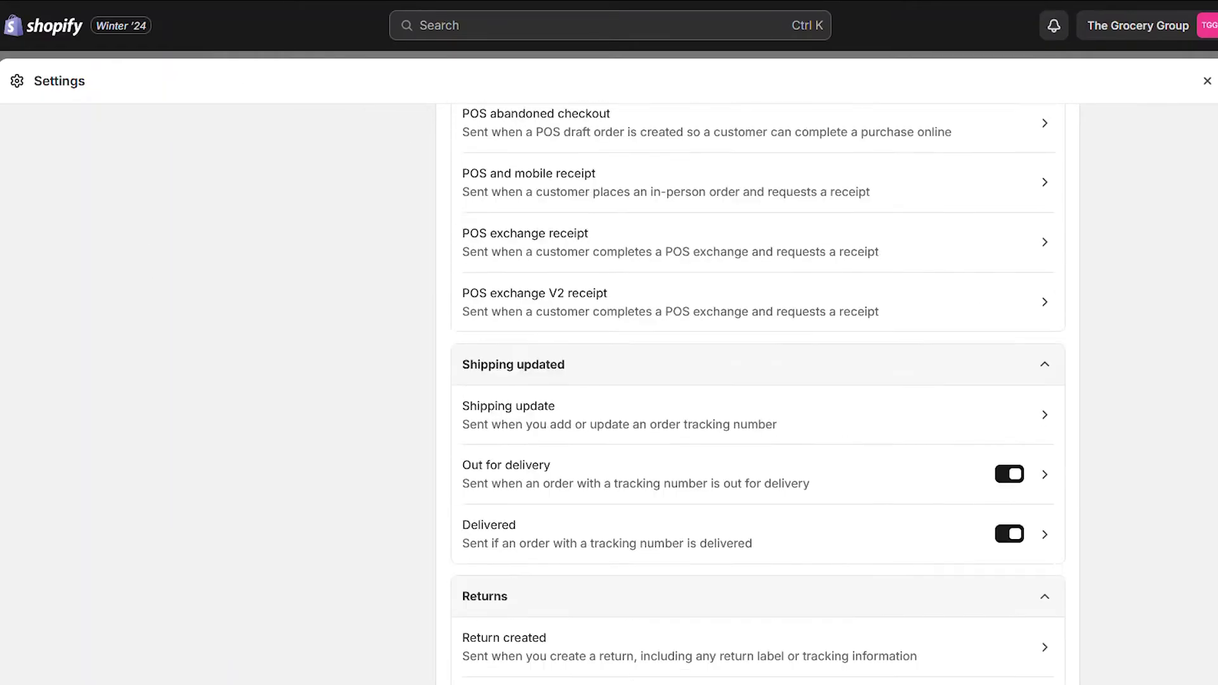
scroll(657, 281, "down", 6)
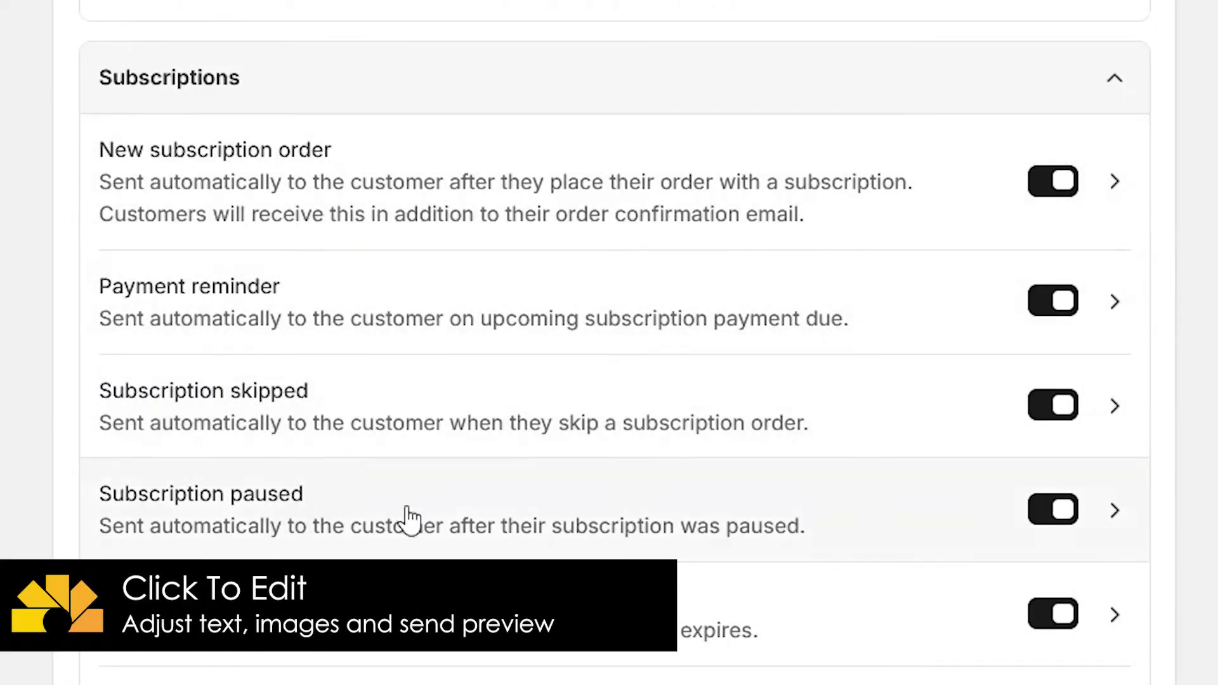
scroll(609, 317, "down", 5)
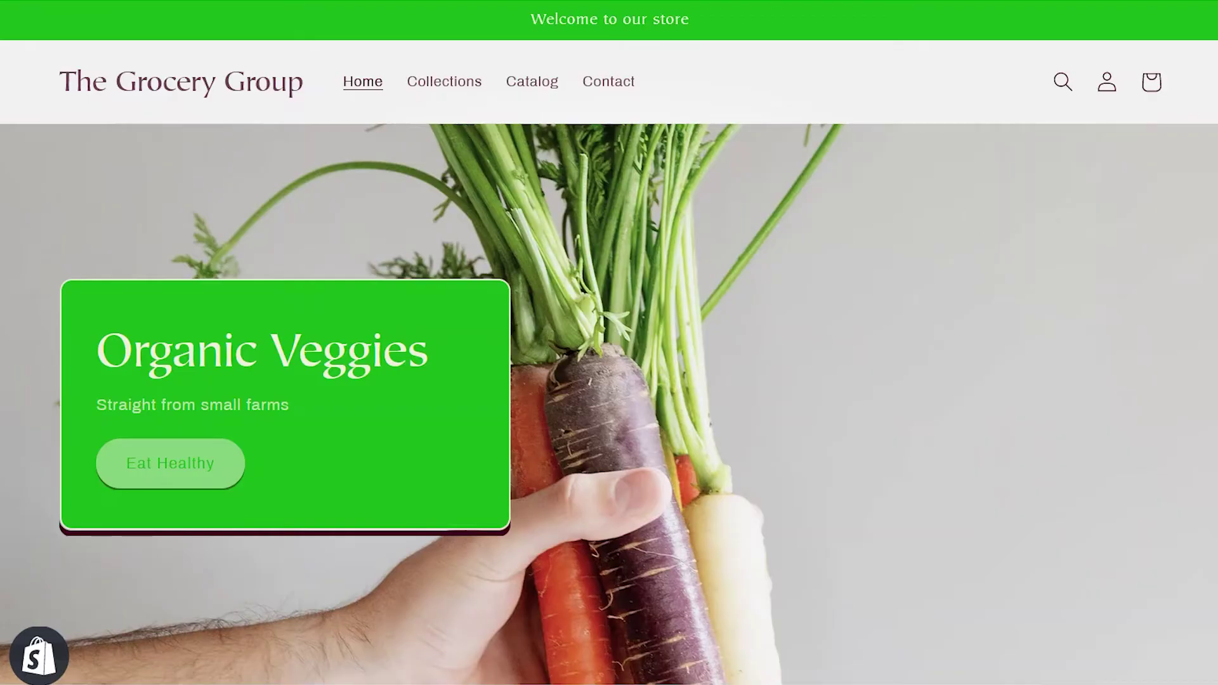
Step: Add the Grocery Bundle from the catalog to the cart with weekly delivery at 10% off
scroll(609, 342, "down", 5)
scroll(610, 343, "up", 5)
left_click(536, 82)
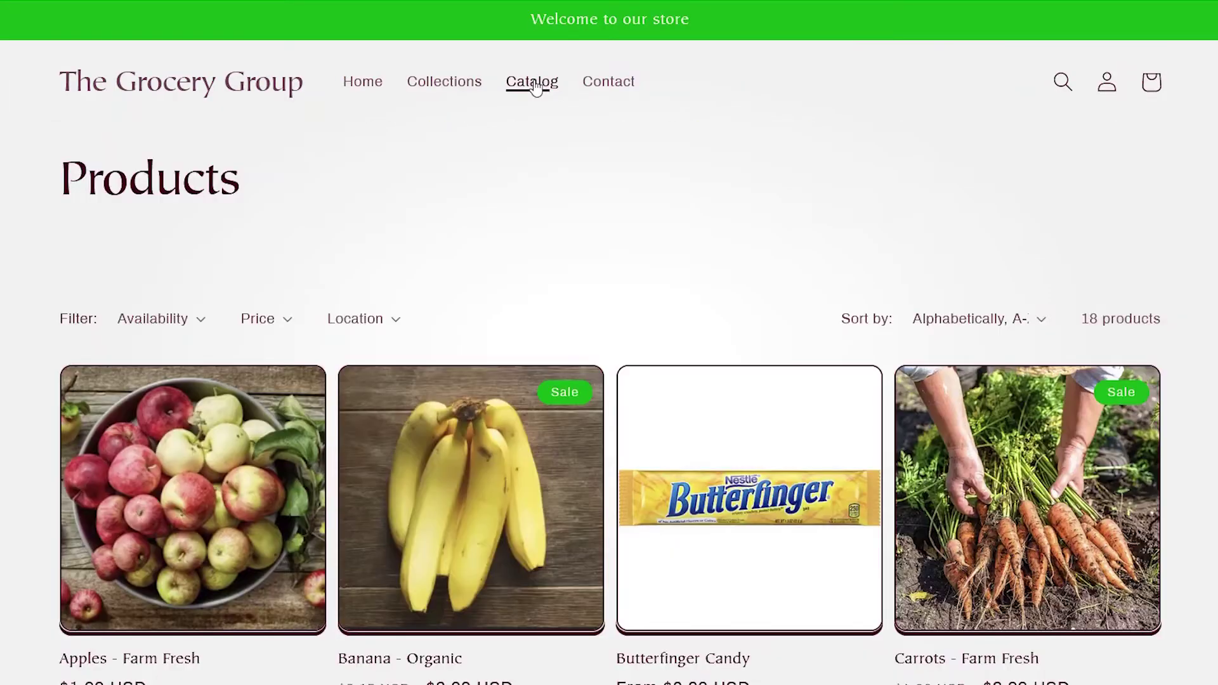
scroll(781, 425, "down", 7)
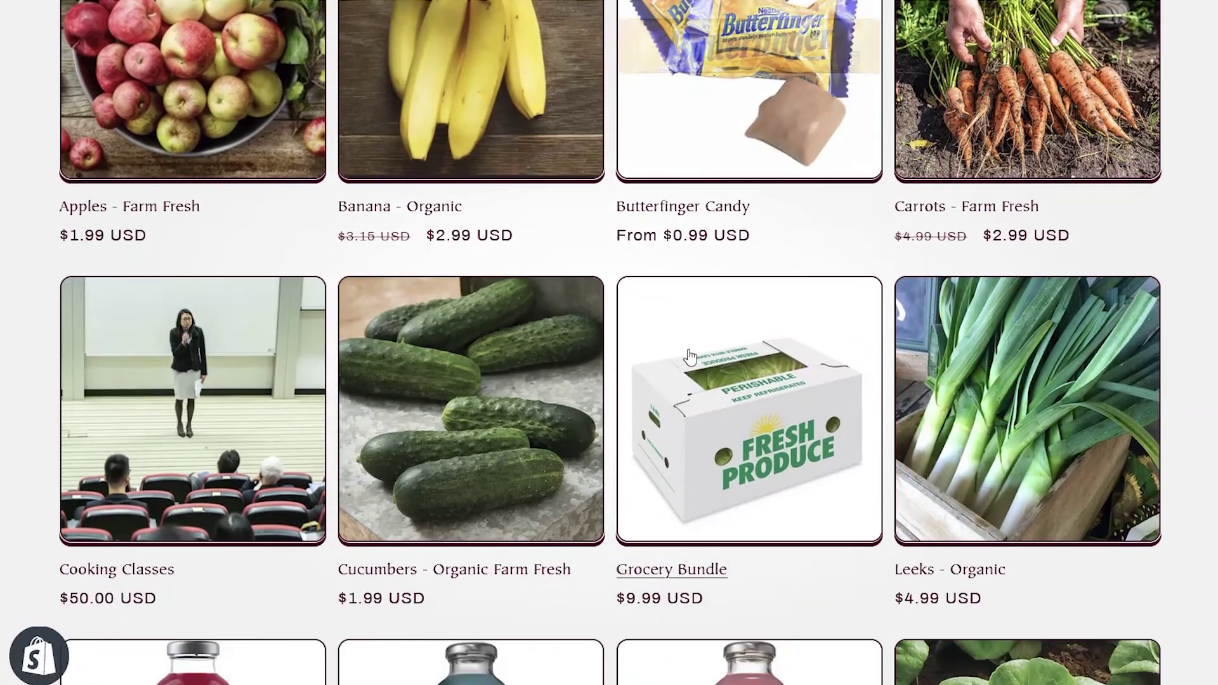
left_click(782, 425)
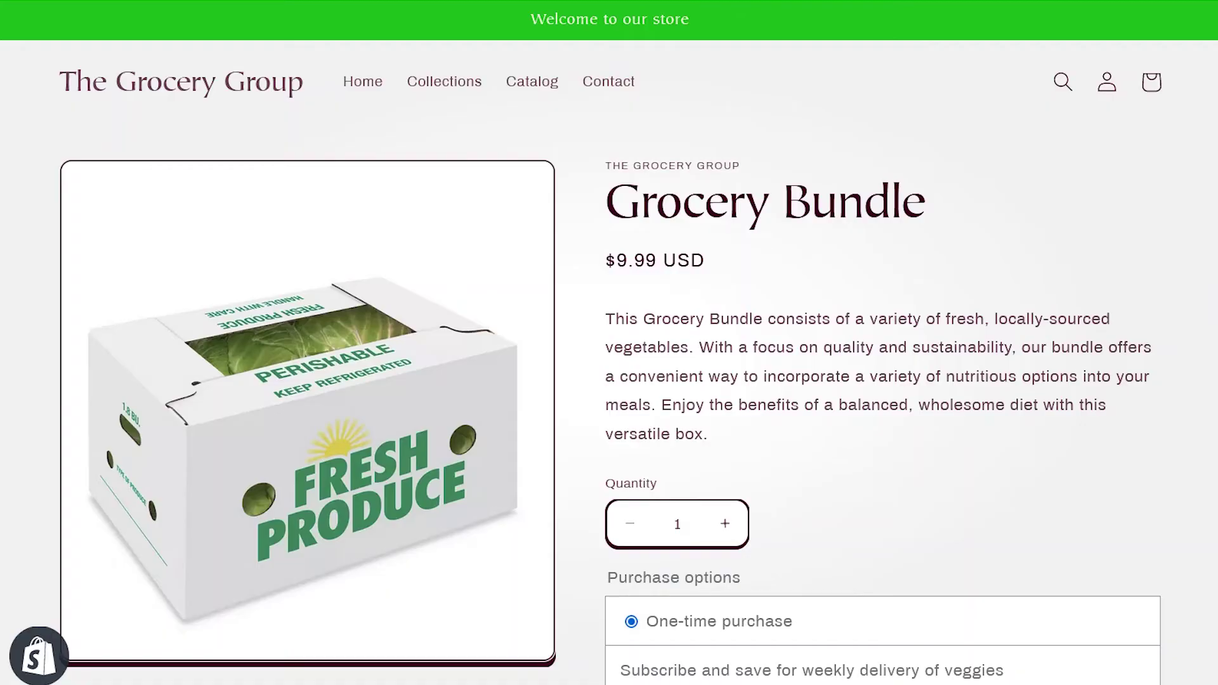
scroll(727, 532, "down", 3)
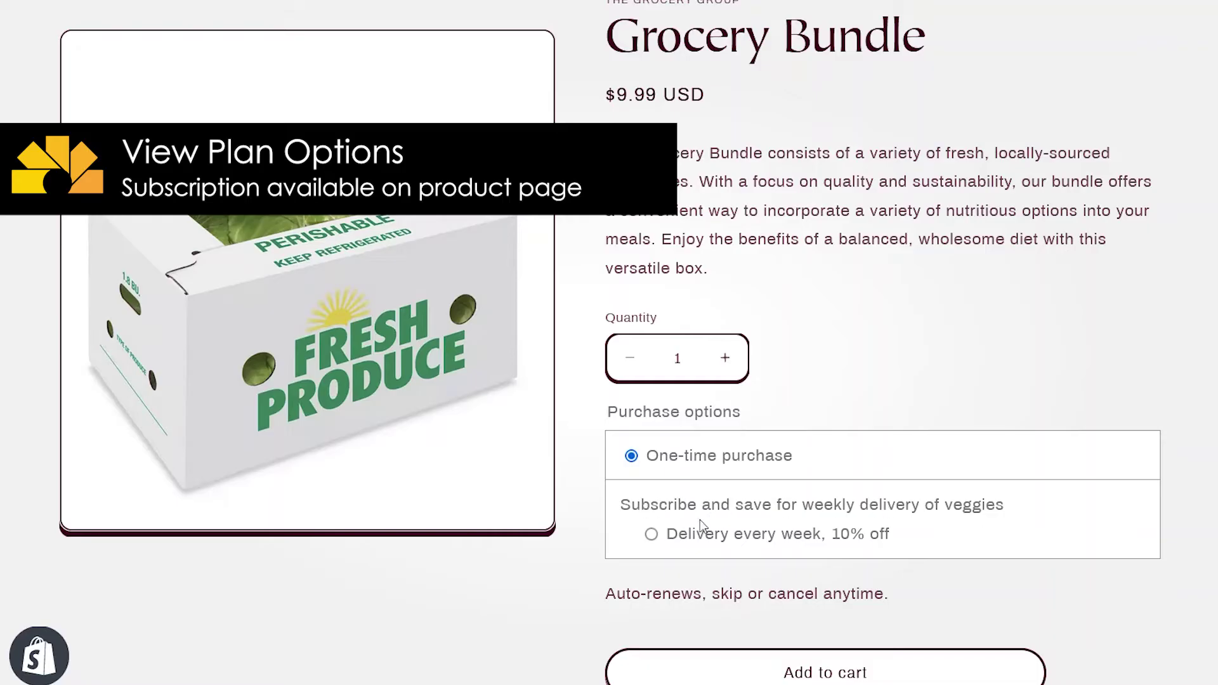
left_click(651, 534)
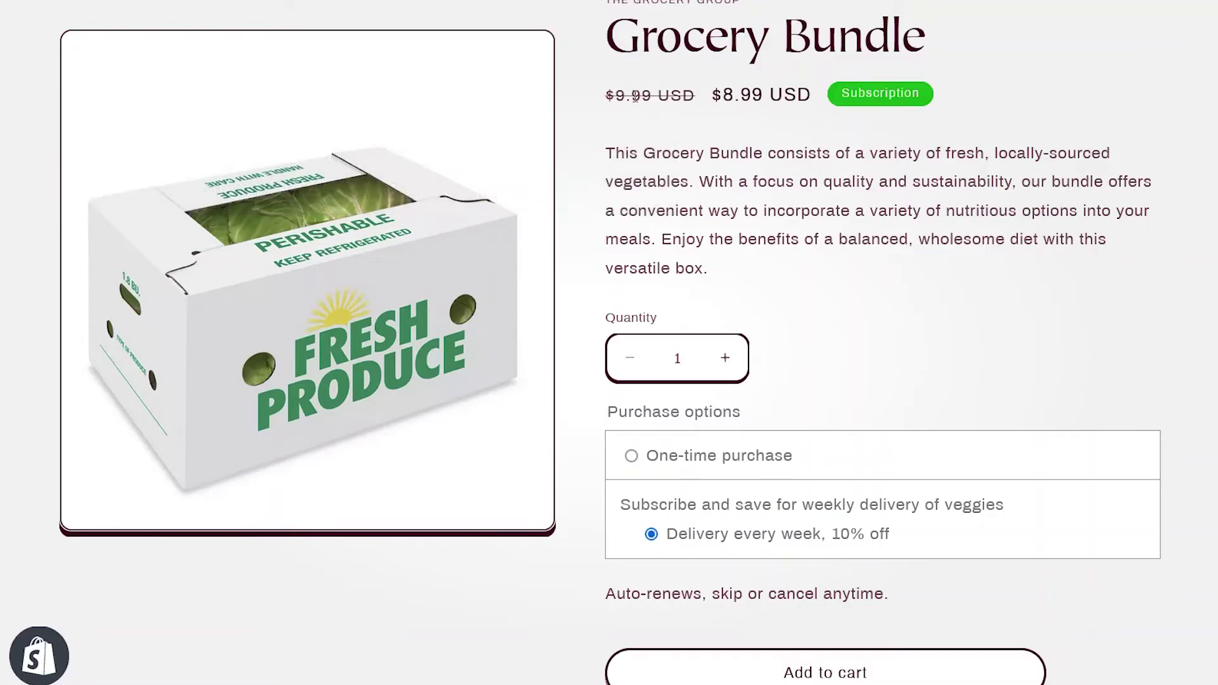
left_click(807, 674)
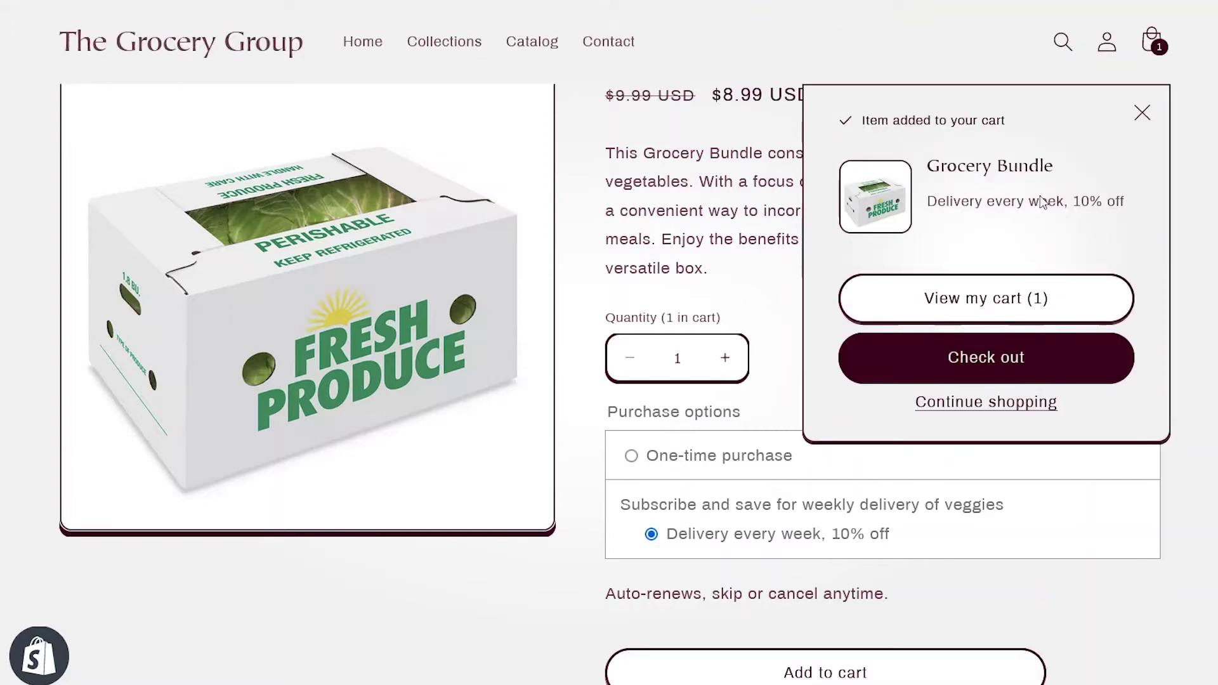
Step: Review the cart and checkout, confirming the subscription line recurs at $8.99 every week
left_click(966, 298)
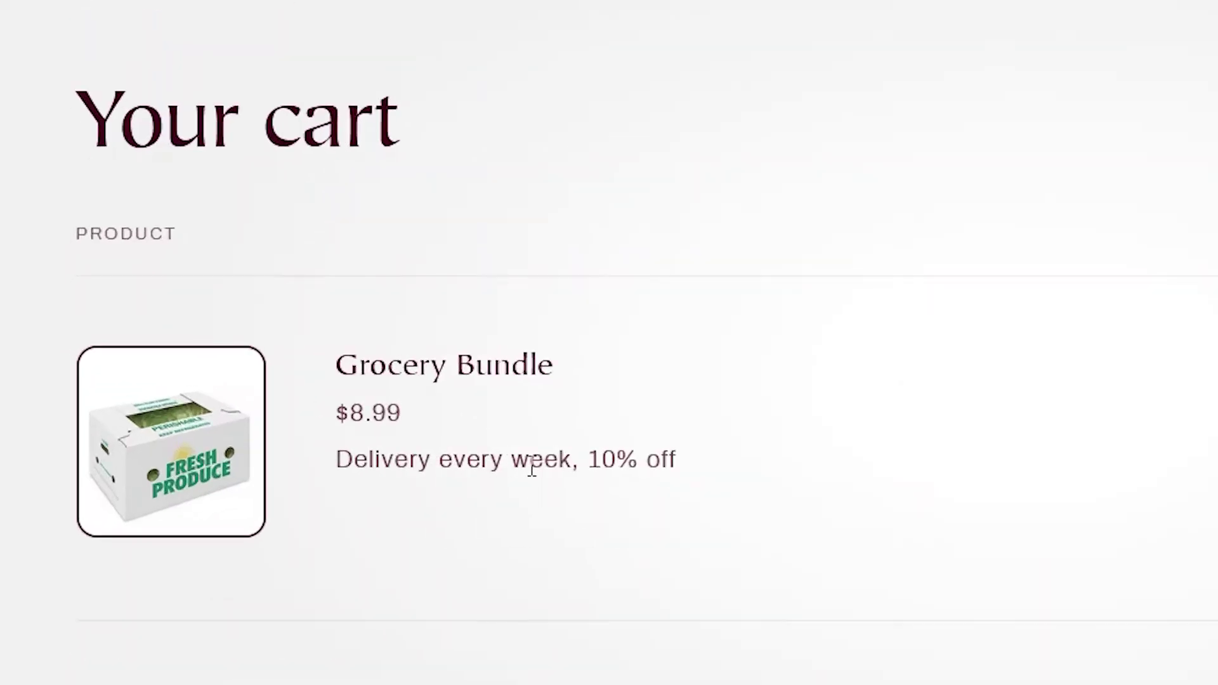
left_click_drag(341, 458, 696, 458)
left_click(698, 458)
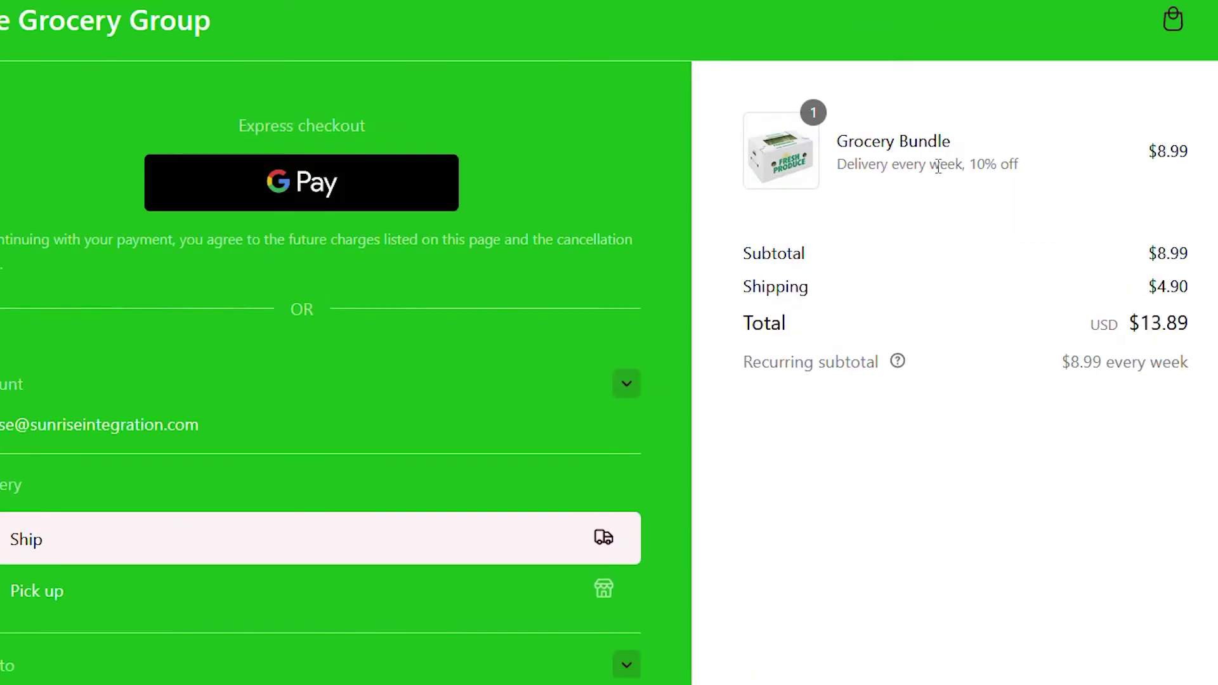
left_click_drag(837, 163, 1044, 163)
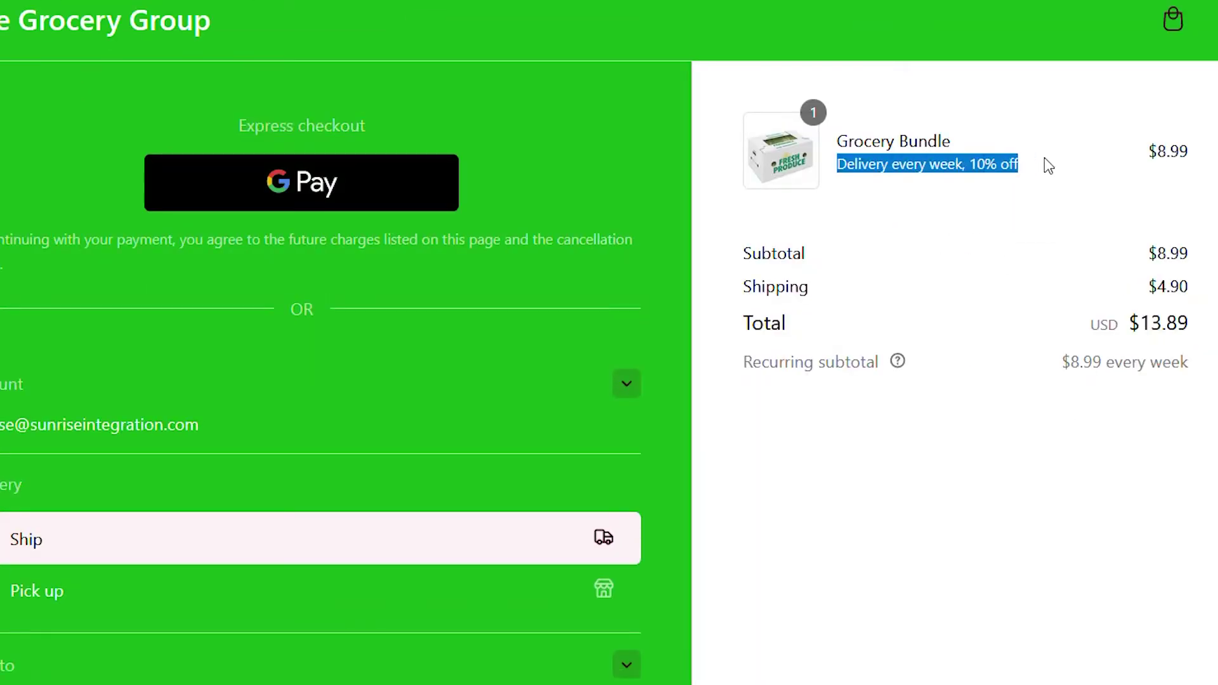
left_click(977, 198)
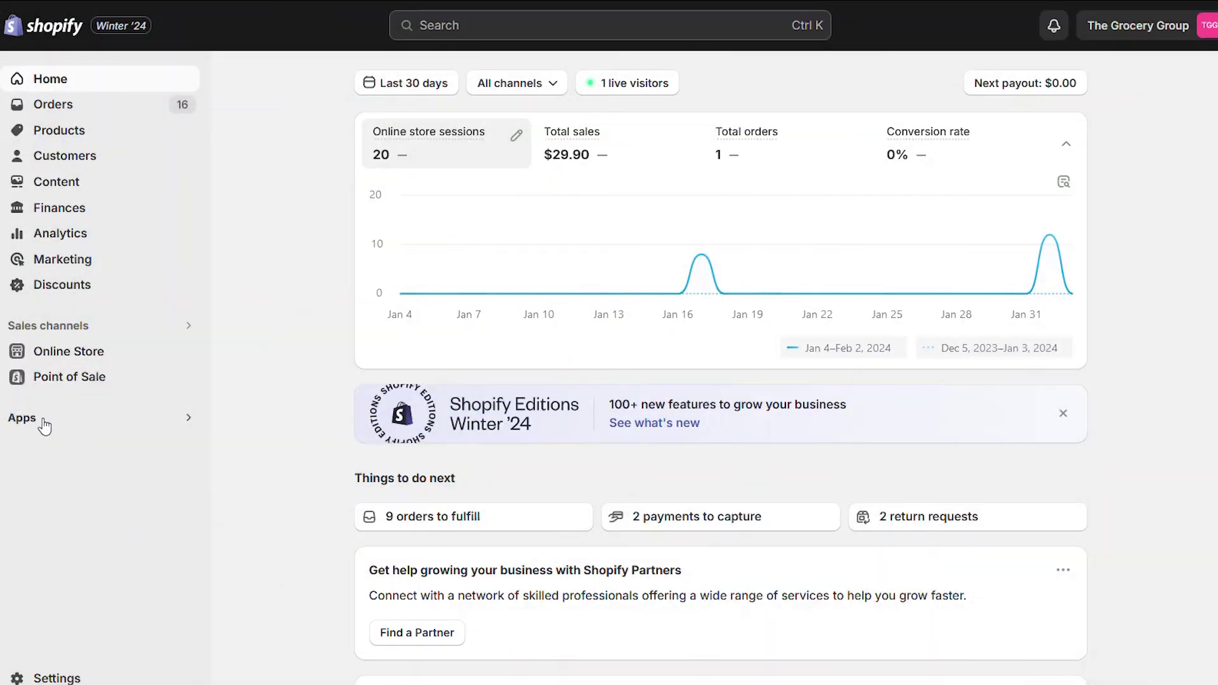
Step: Open order #1041 and view its Grocery Bundle subscription contract: $8.99 weekly, 10% off, $13.89 total
left_click(46, 116)
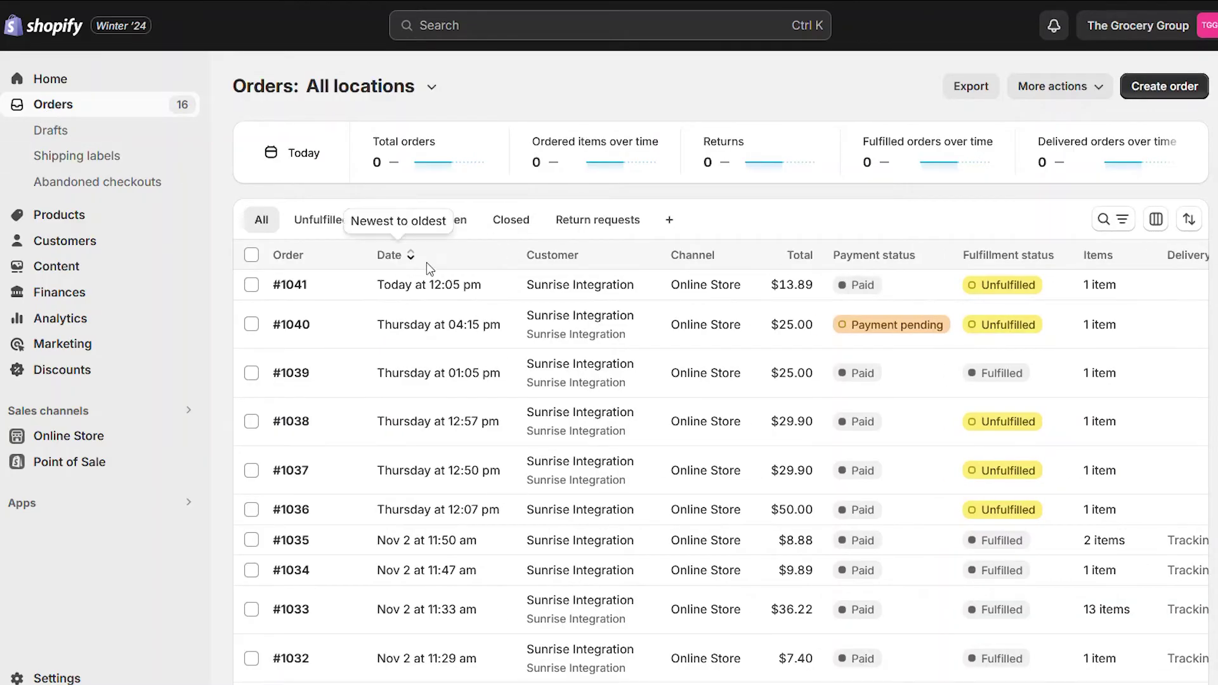
left_click(350, 291)
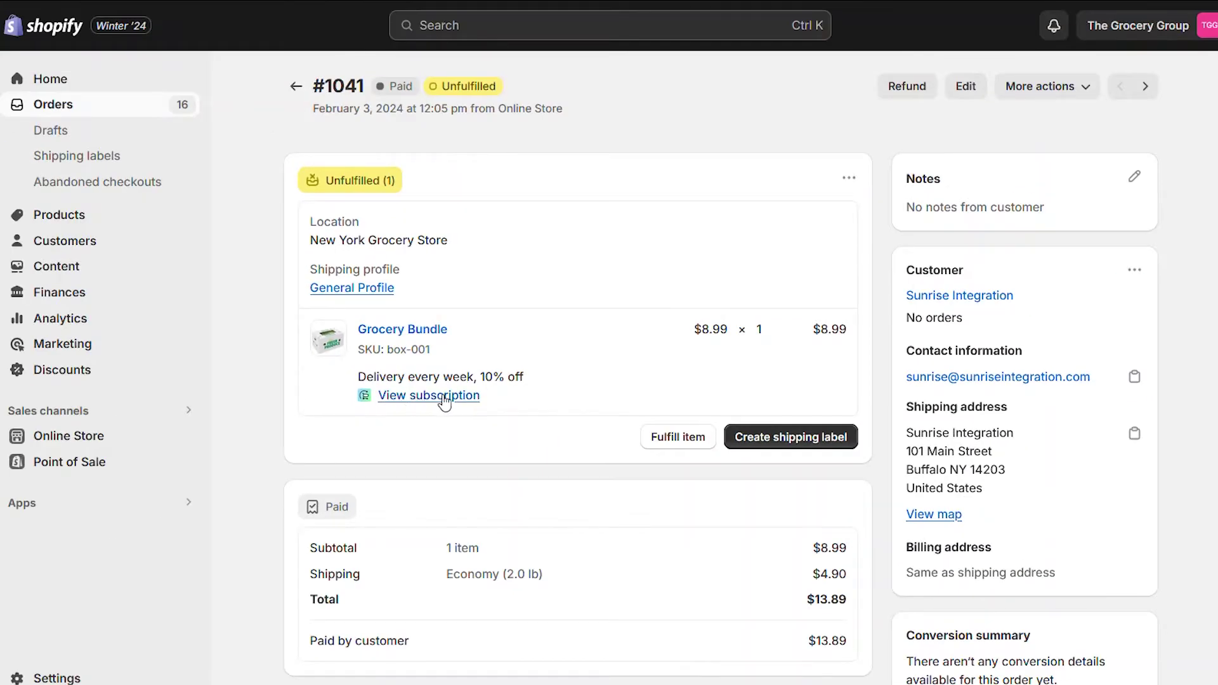
left_click(453, 396)
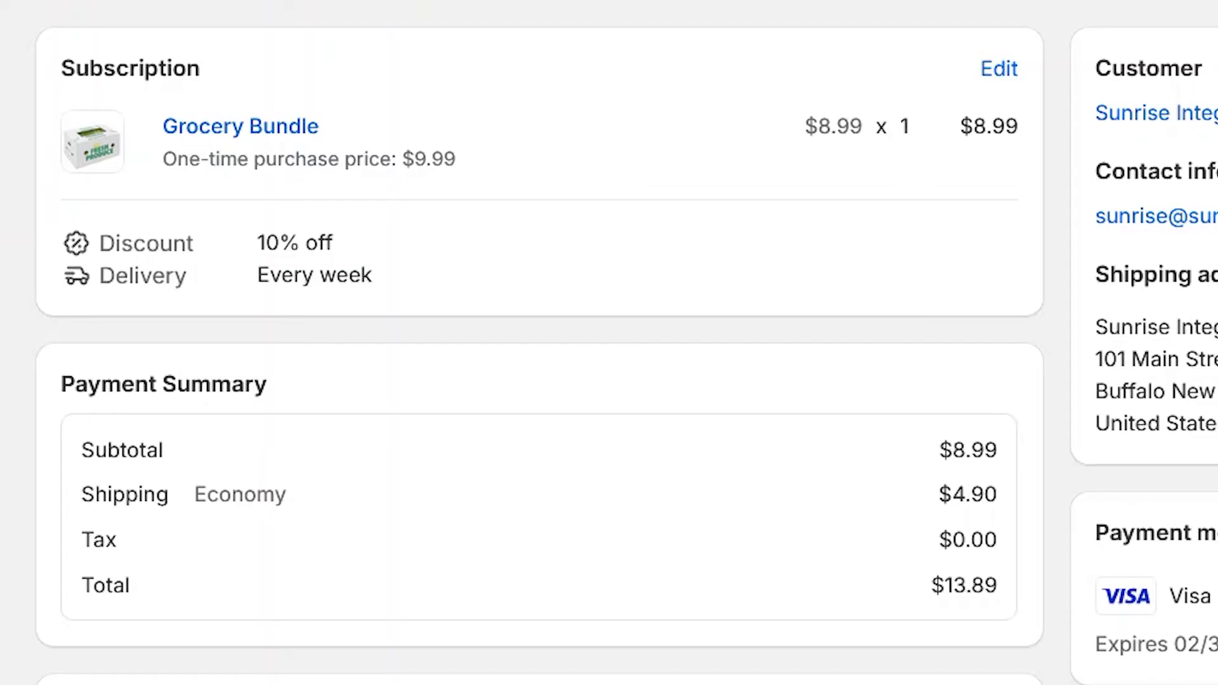
scroll(174, 348, "down", 8)
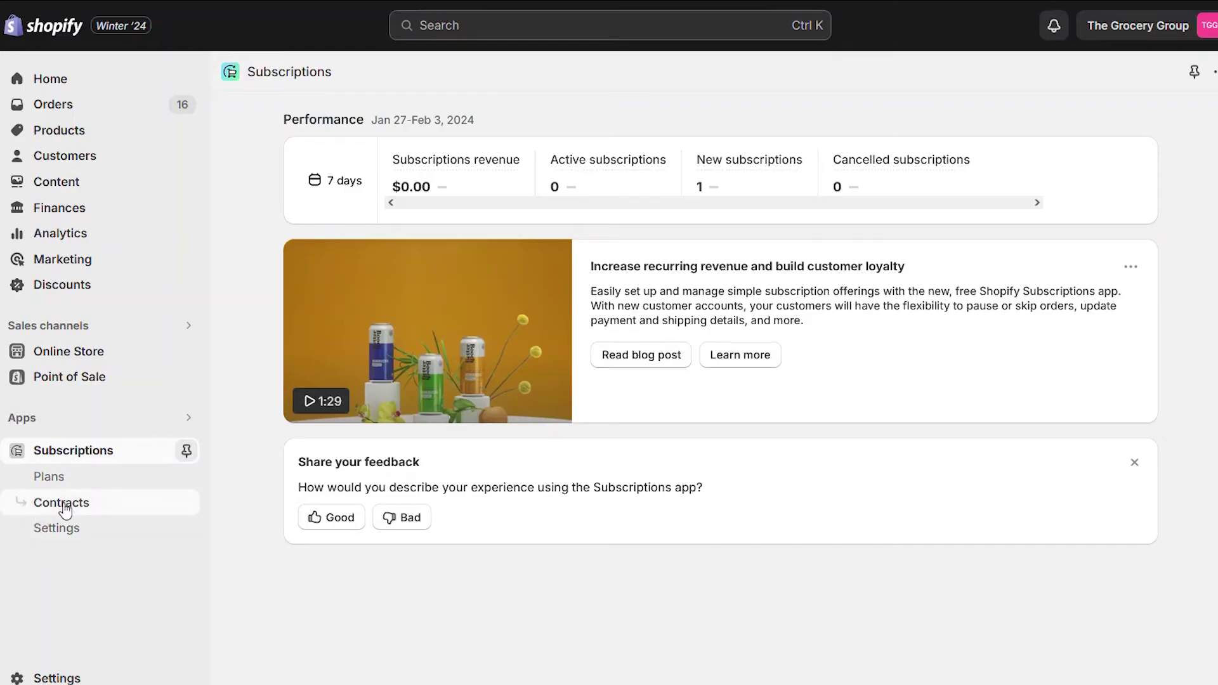
Step: On the Grocery Bundle contract, skip the Feb 10, 2024 delivery and keep Feb 17 scheduled
left_click(65, 509)
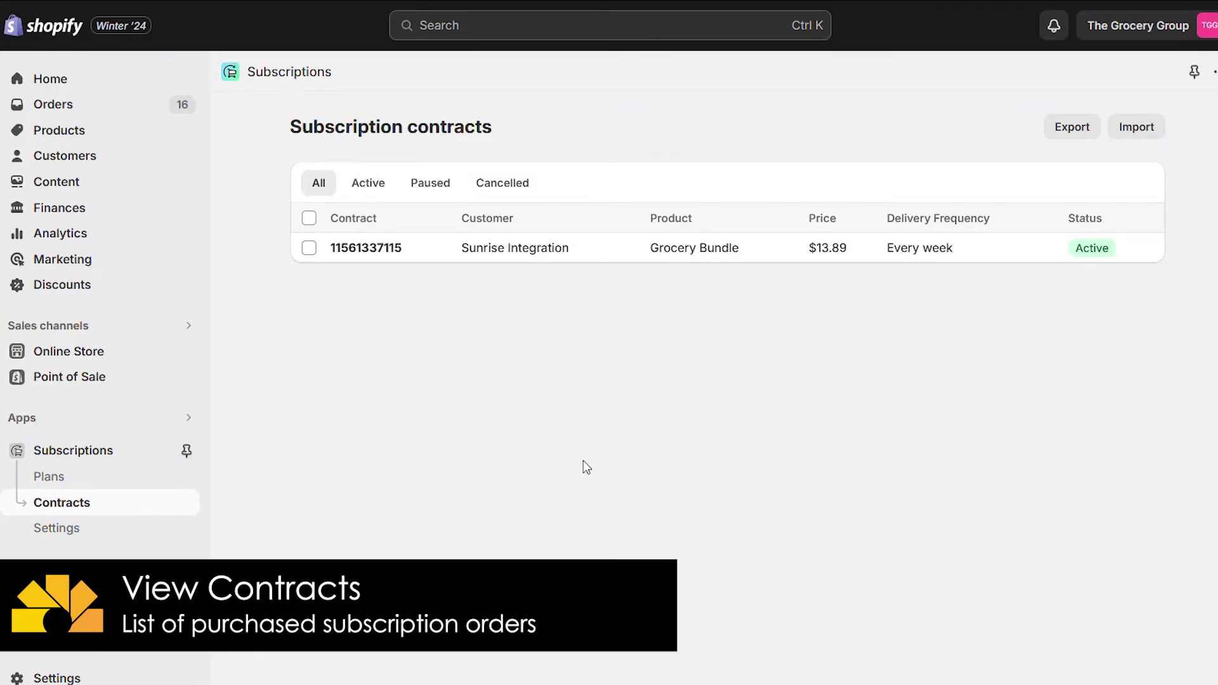
left_click(512, 254)
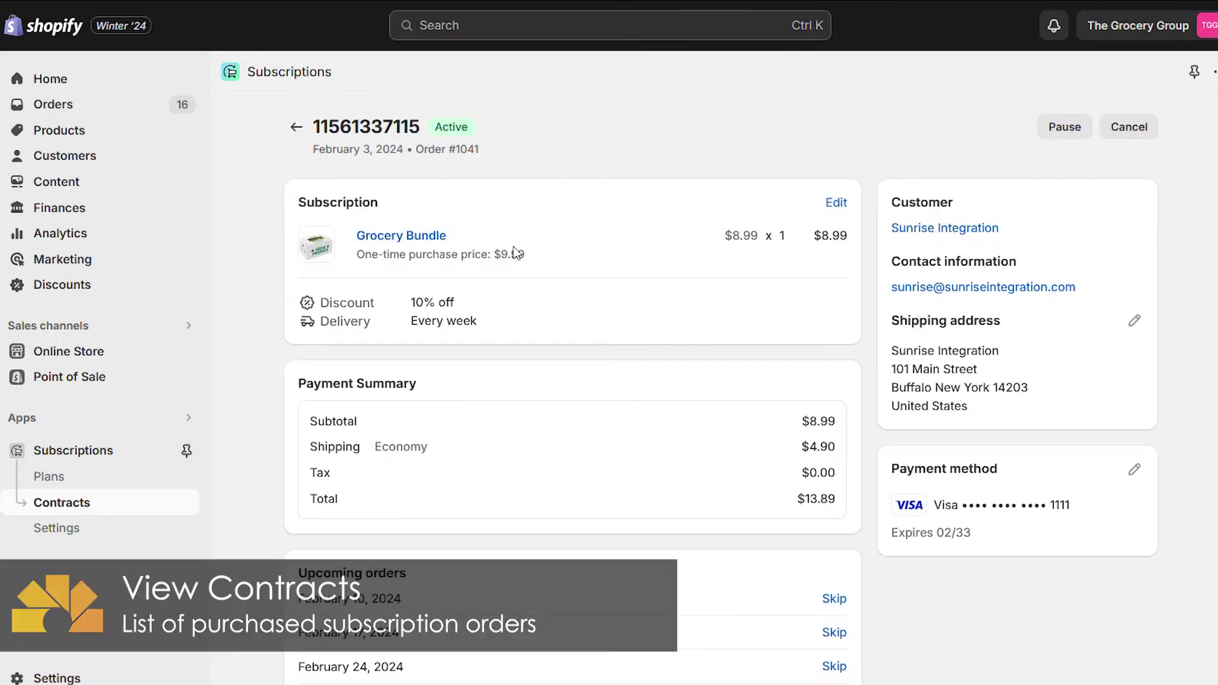
scroll(458, 521, "down", 2)
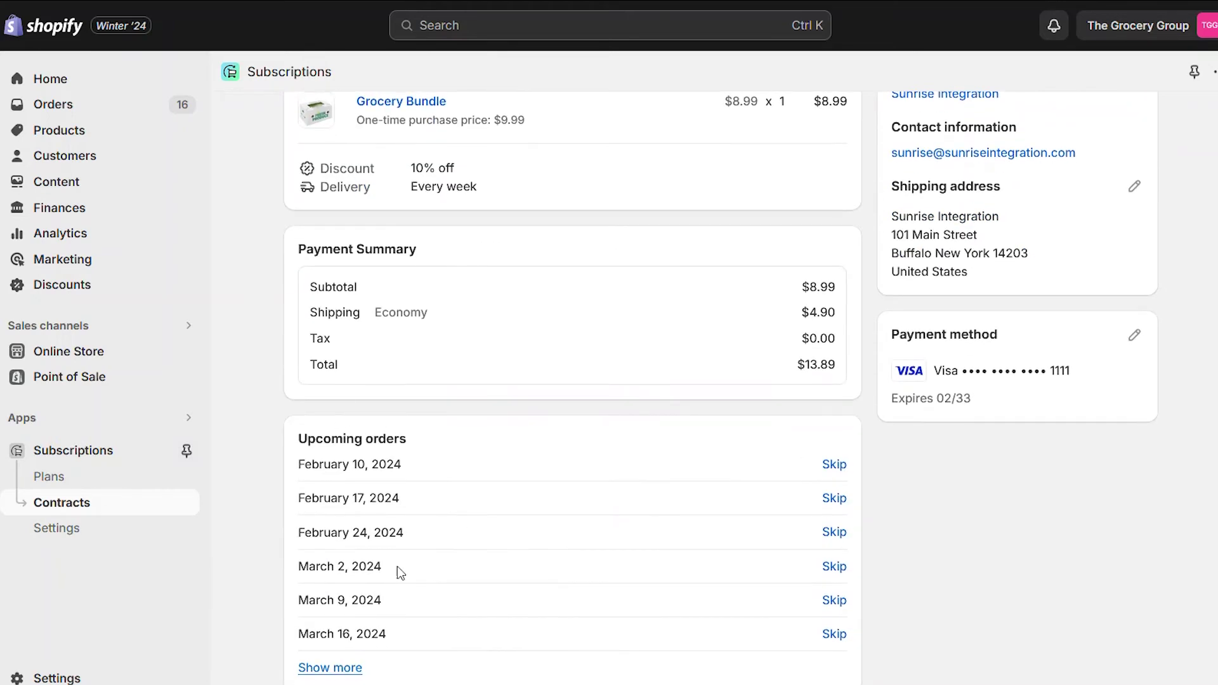
left_click(835, 465)
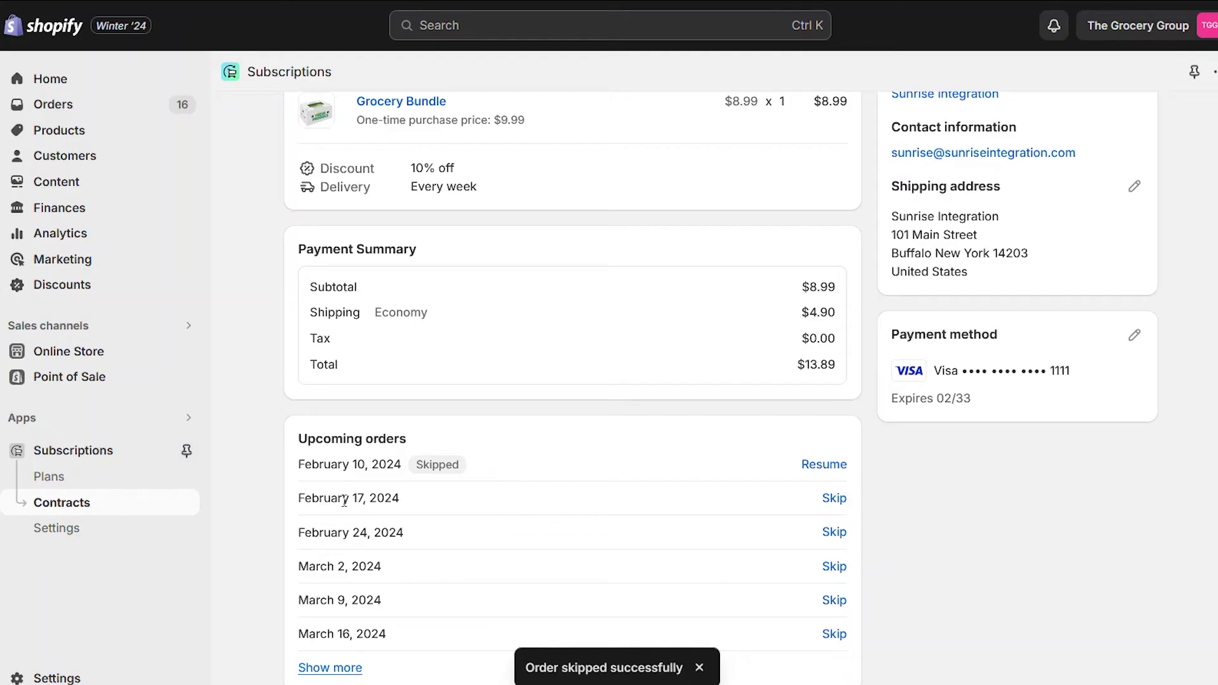
left_click(834, 498)
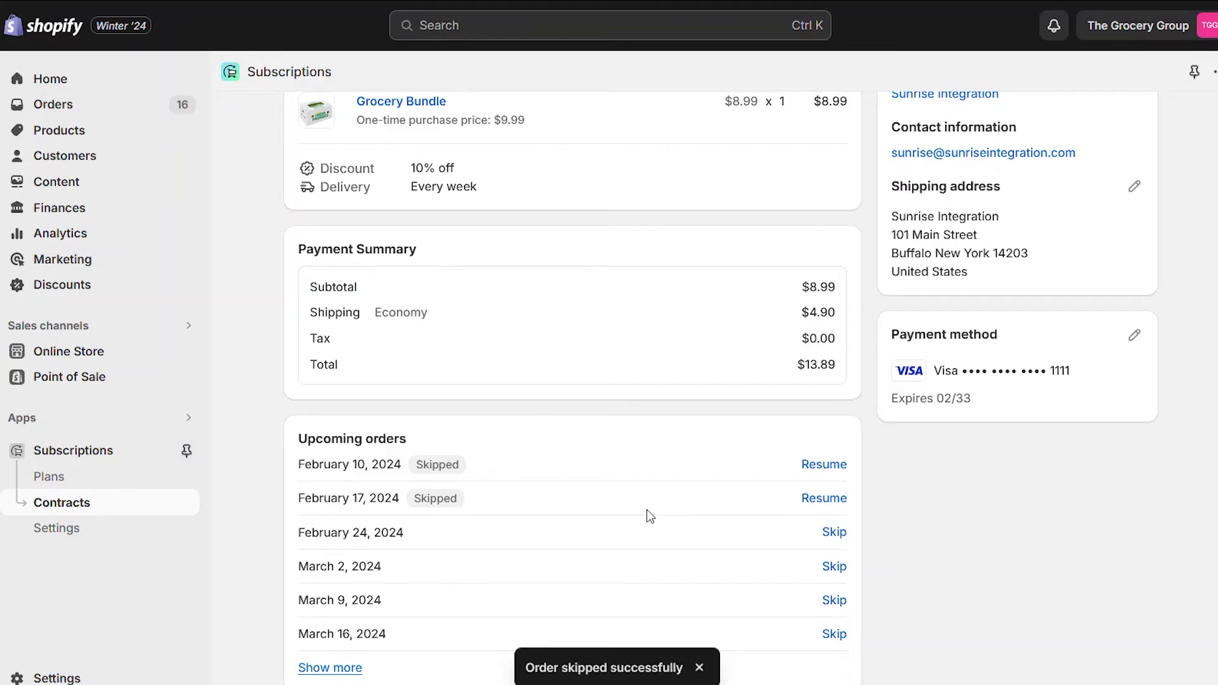
left_click(828, 501)
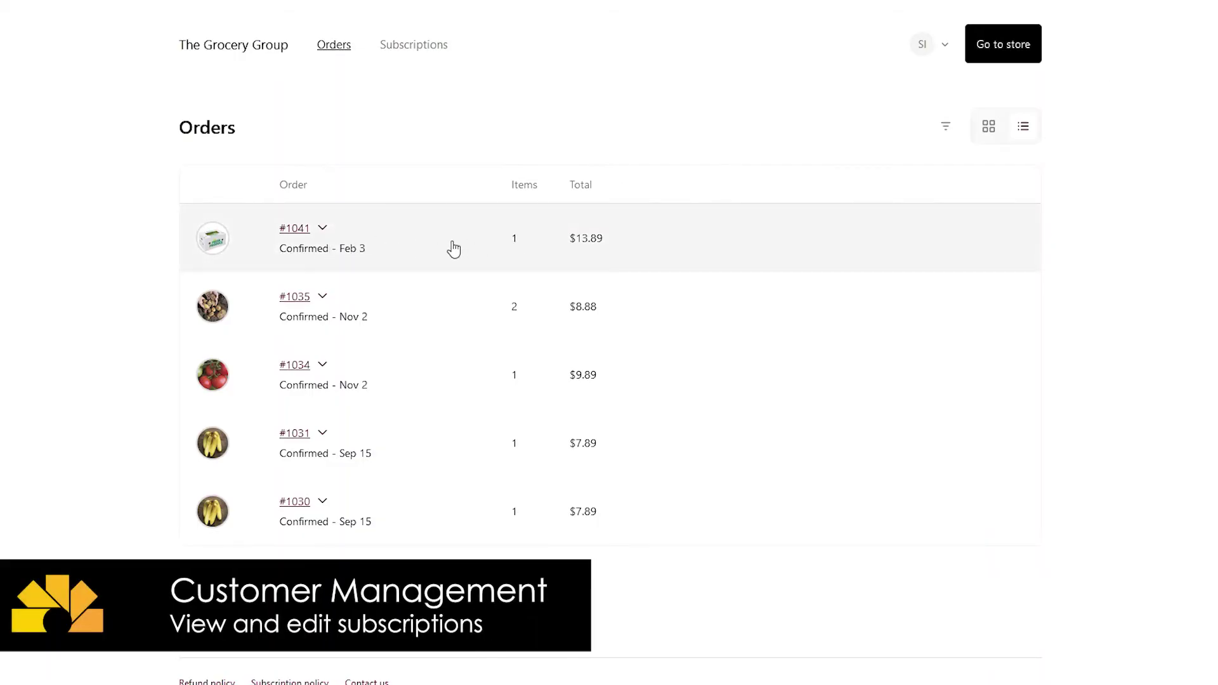
Step: Open the newest Grocery Bundle subscription order ($13.89) from the customer account Orders list
left_click(292, 229)
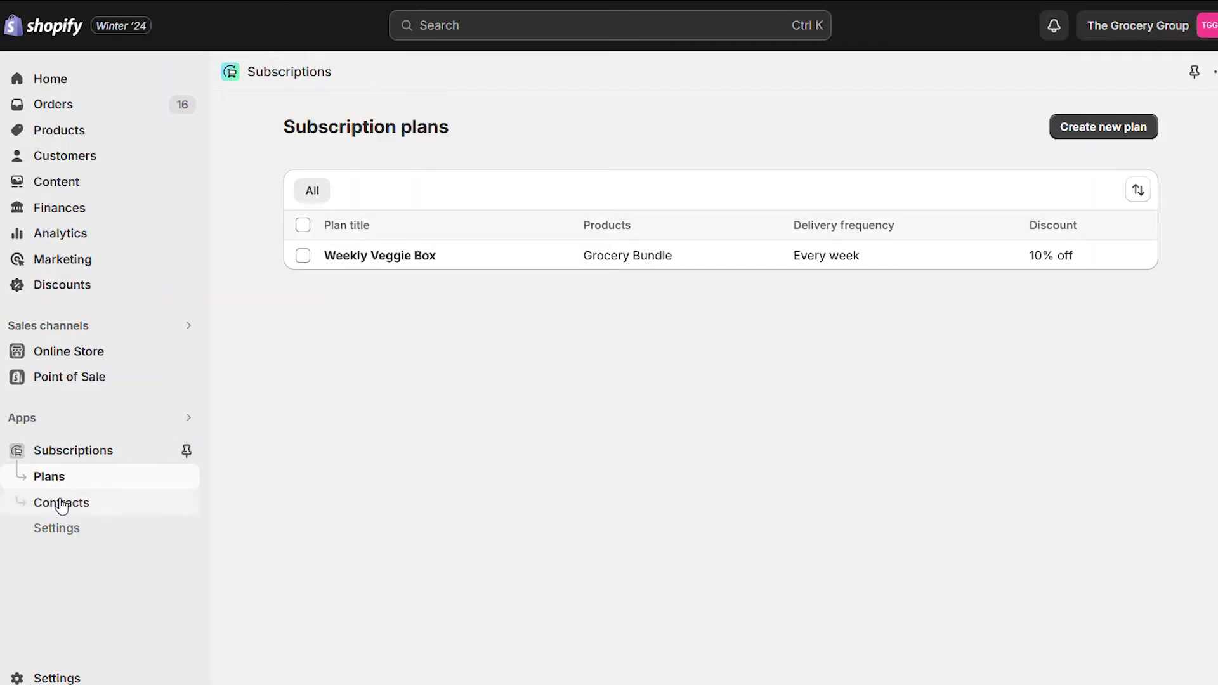
Step: Reopen the Grocery Bundle subscription contract to check its delivery schedule
left_click(61, 506)
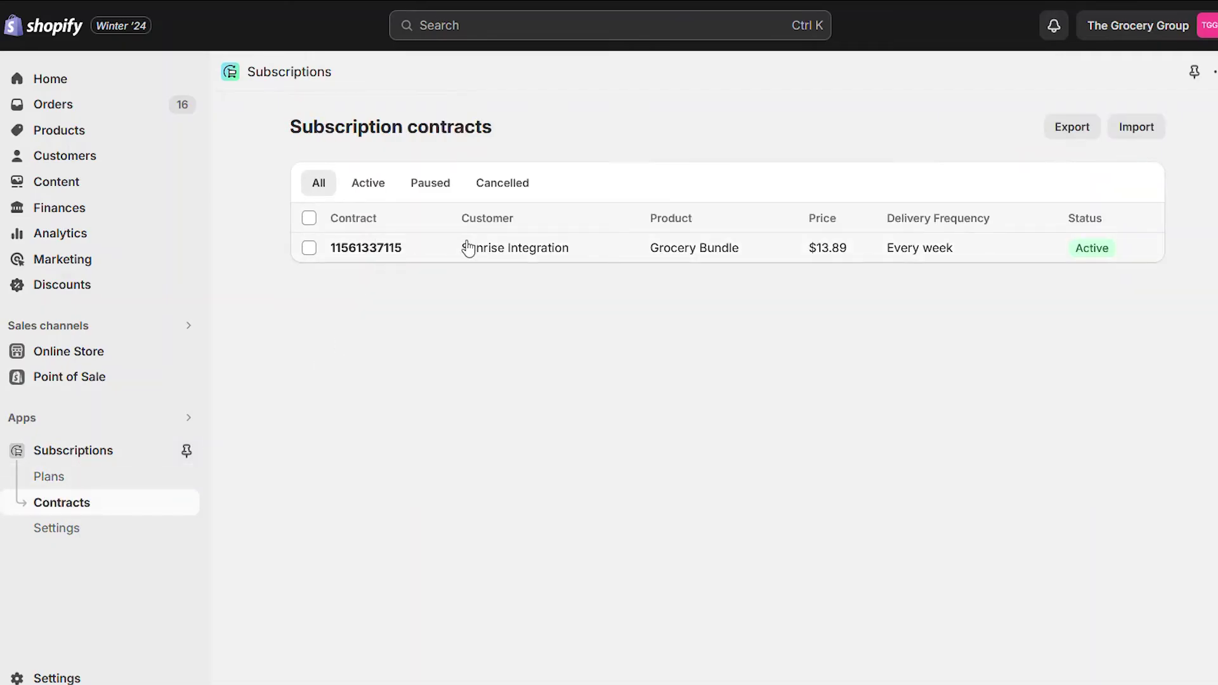
left_click(468, 249)
scroll(254, 488, "down", 3)
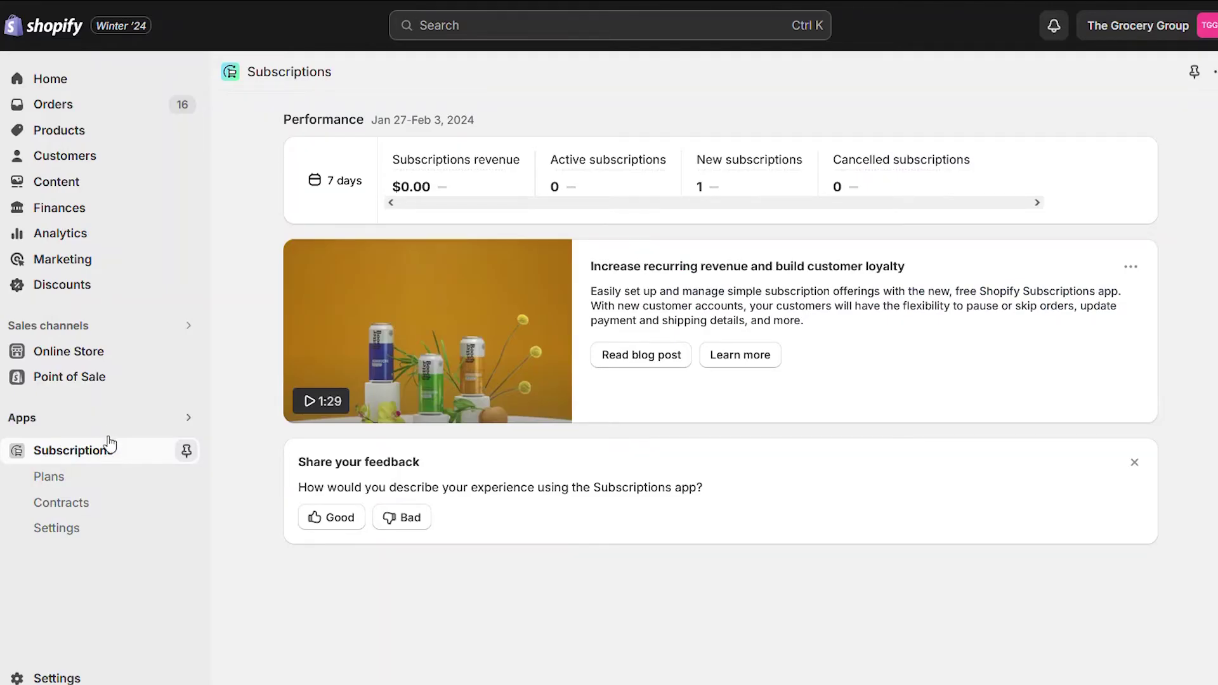
Step: Add a monthly delivery option at 5% off to the Weekly Veggie Box plan
left_click(68, 482)
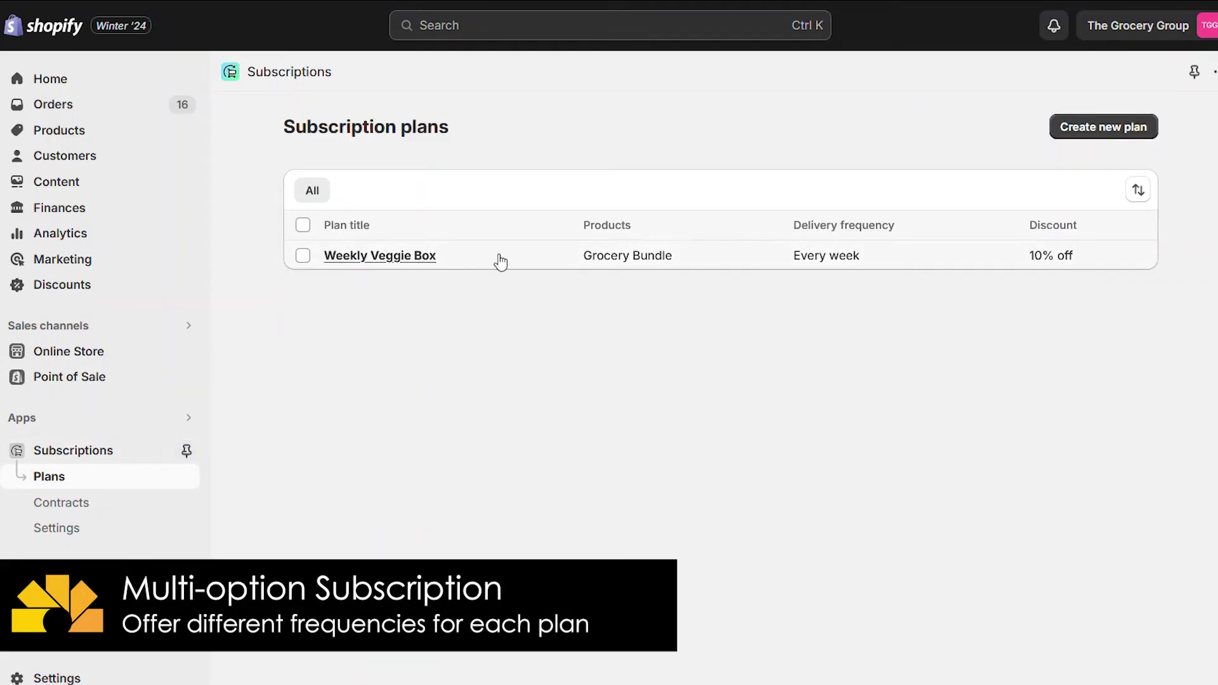
left_click(395, 259)
scroll(245, 400, "down", 3)
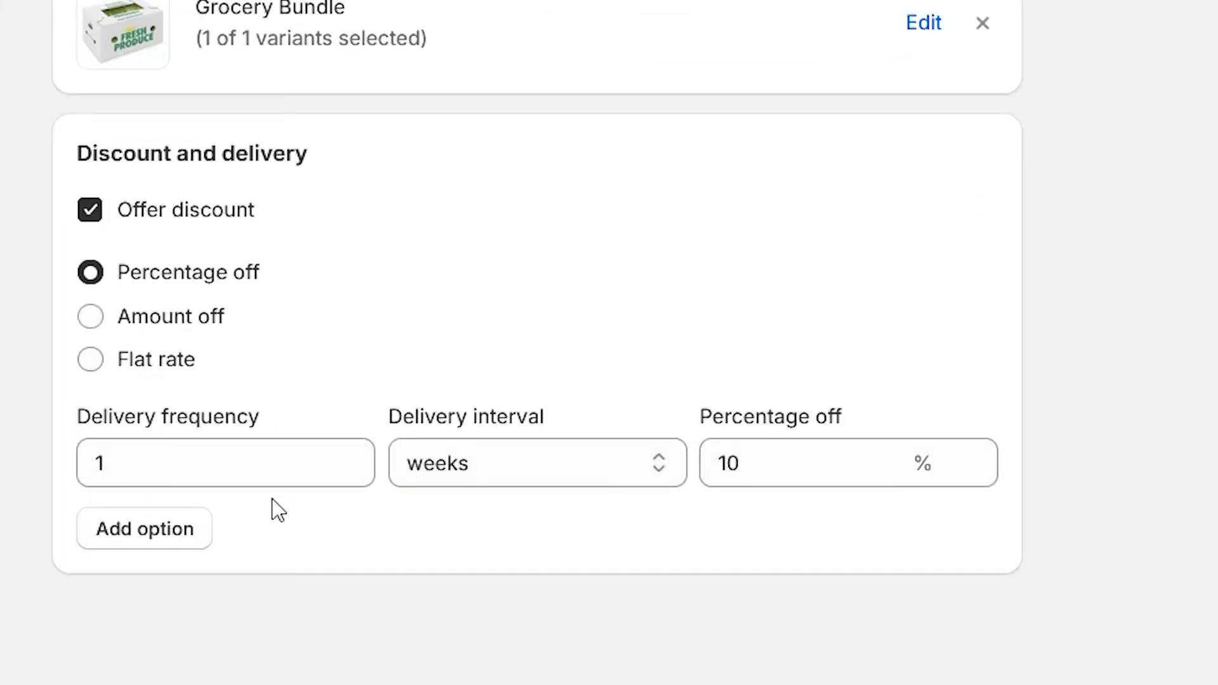
left_click(143, 531)
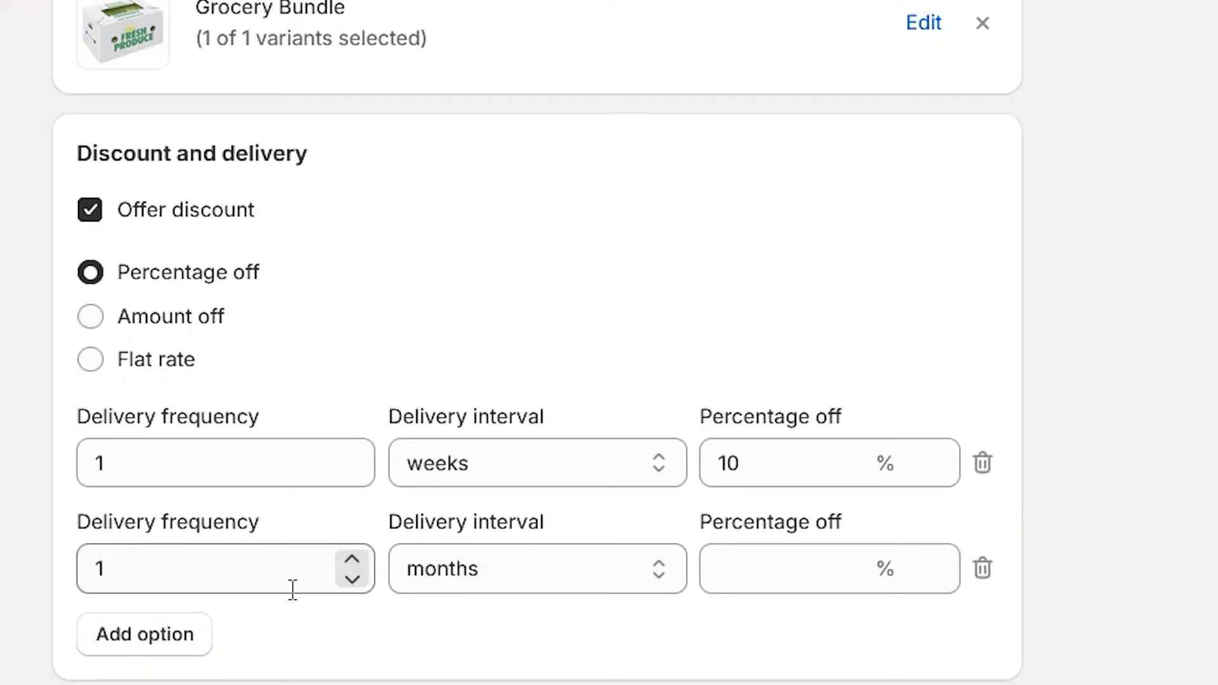
left_click(760, 579)
type("5")
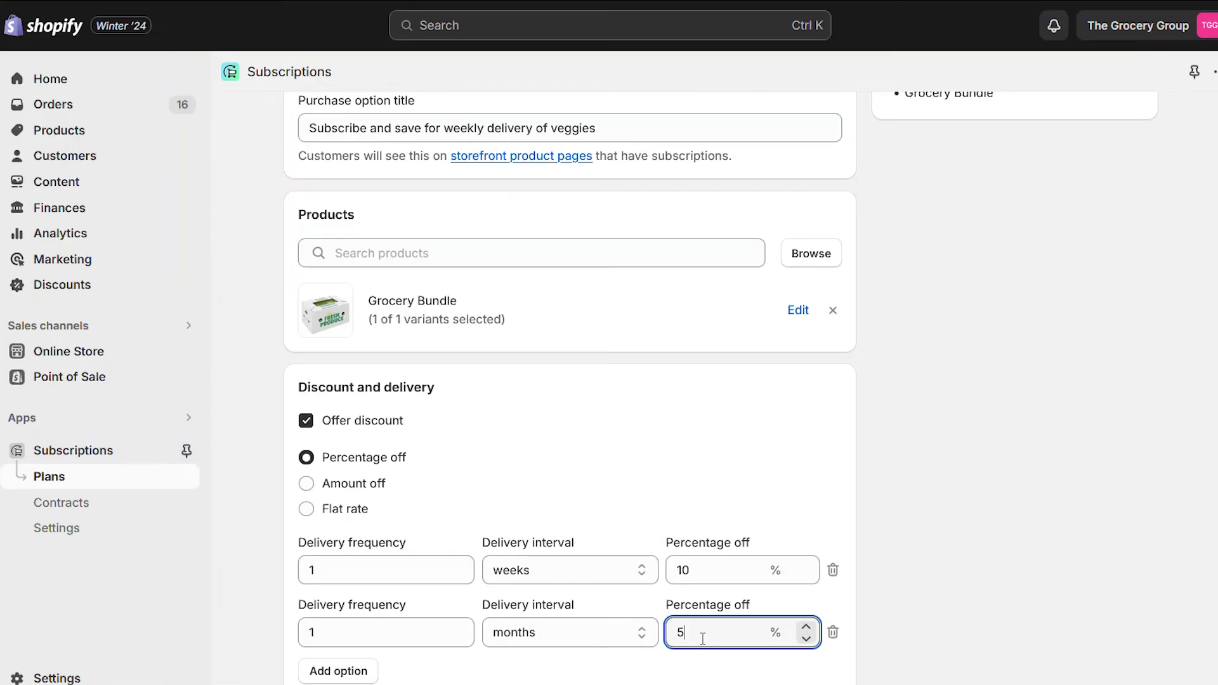
Step: Rename the plan to Recurring Veggie Box and save it
scroll(953, 581, "up", 3)
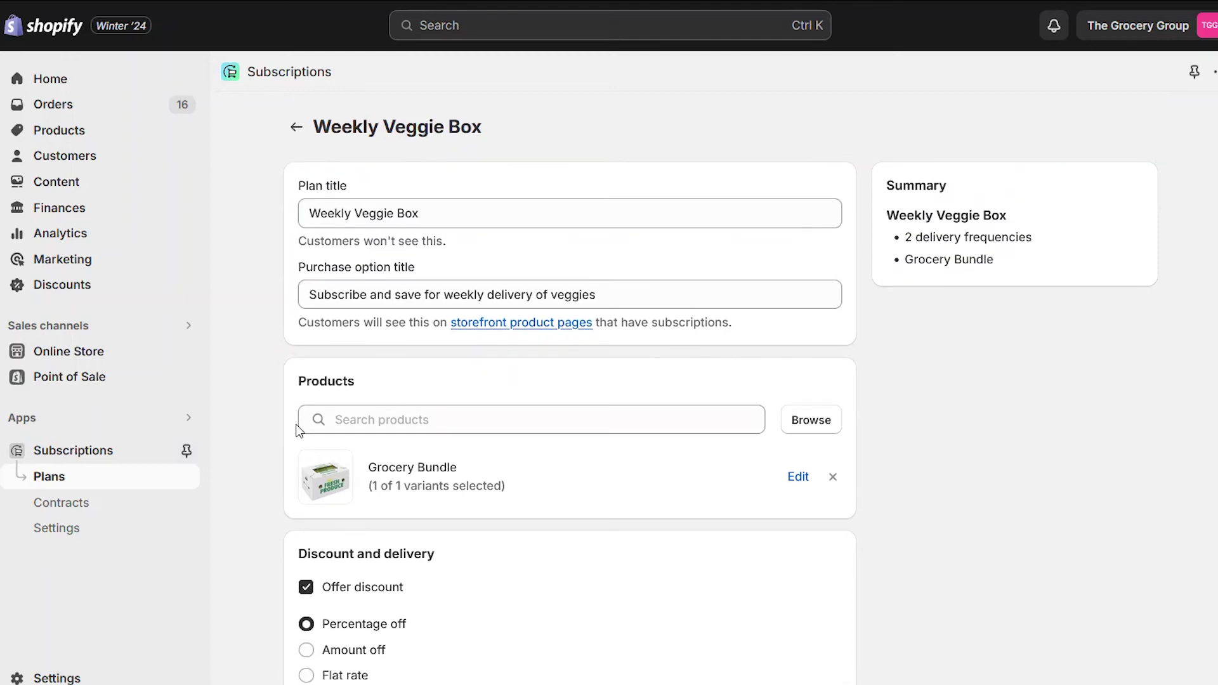
double_click(324, 213)
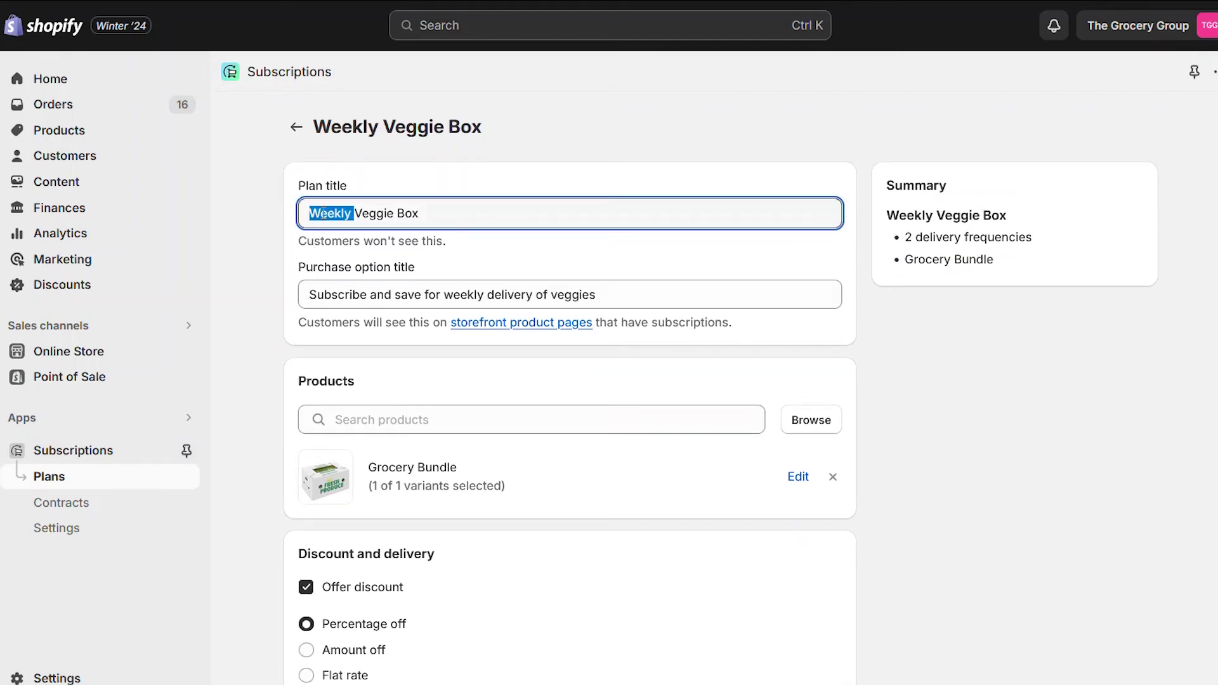
type("Recurring")
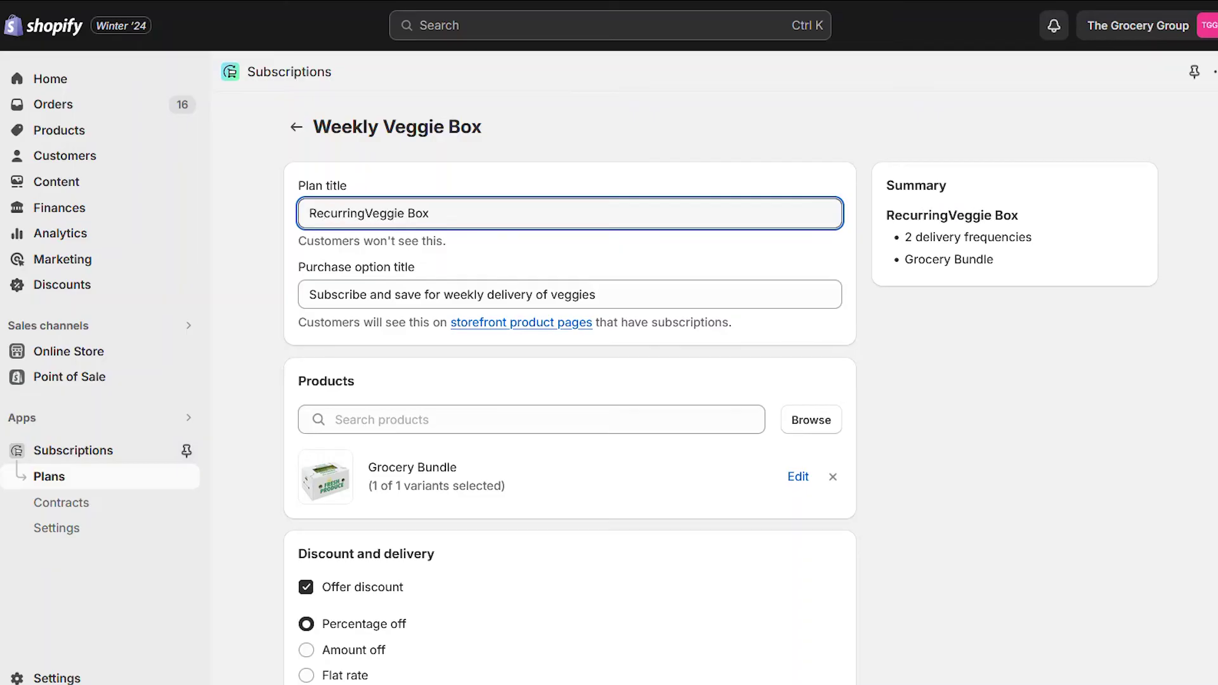
left_click(957, 393)
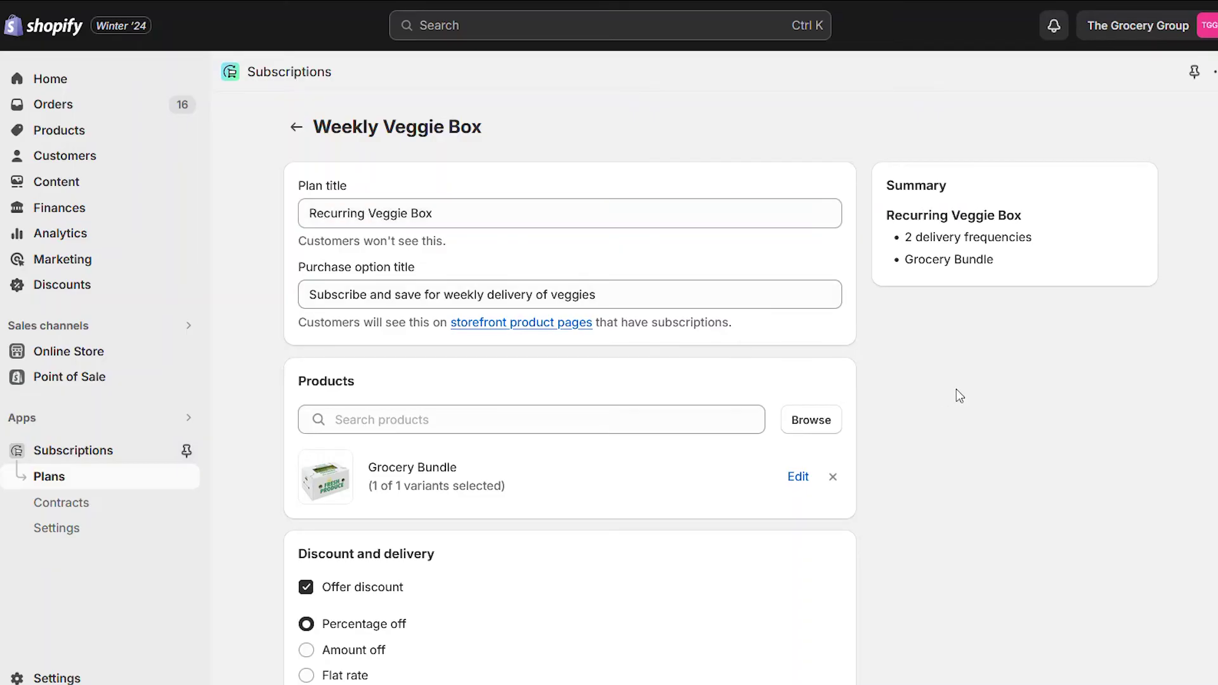
scroll(957, 390, "down", 3)
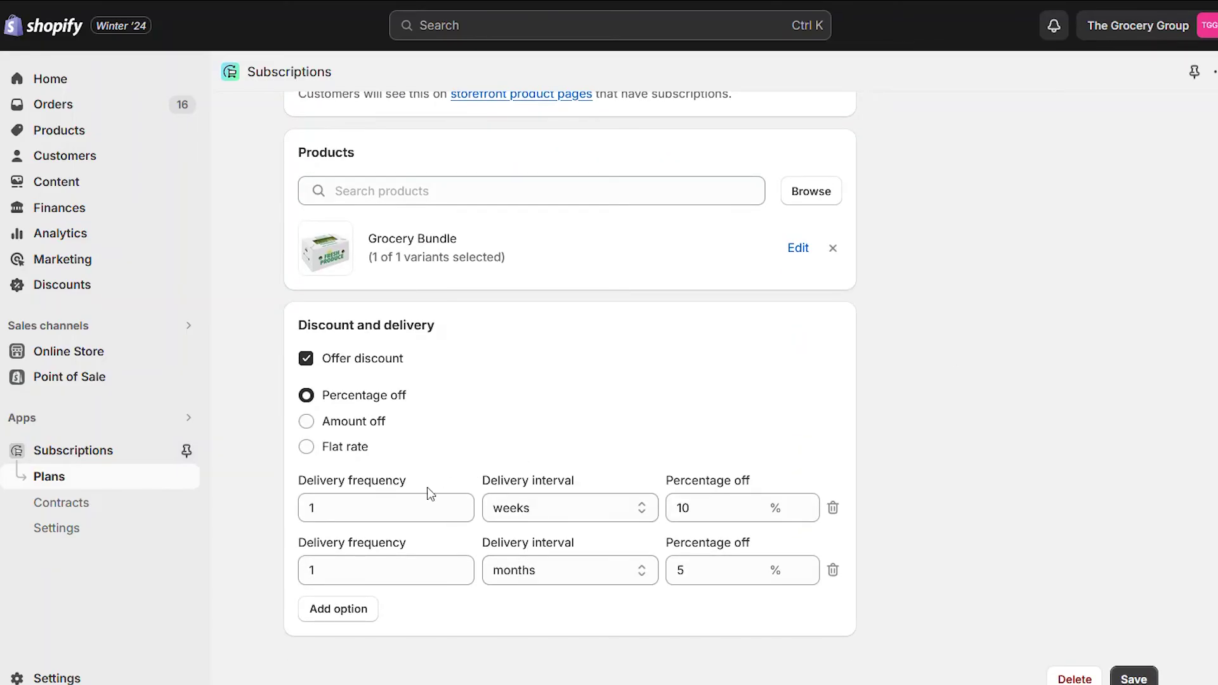
left_click(1134, 678)
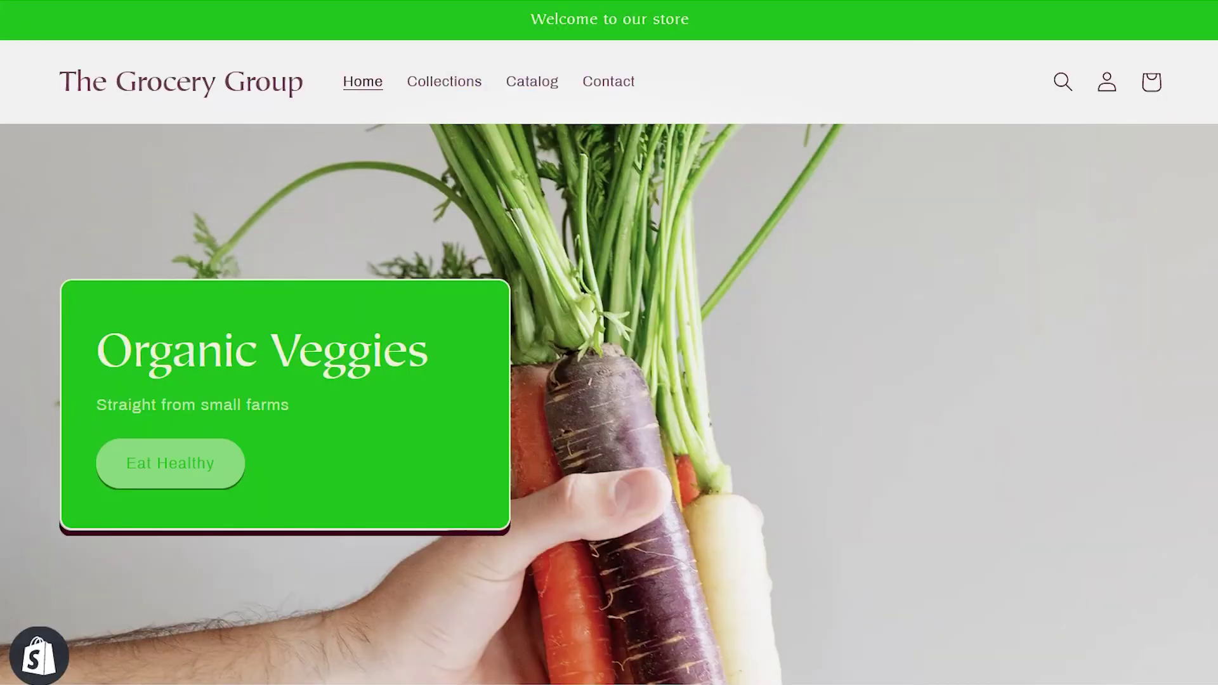
Step: Check the Grocery Bundle page's weekly 10%-off and monthly 5%-off ($9.49) options, then return to the plans
left_click(530, 80)
scroll(753, 209, "down", 10)
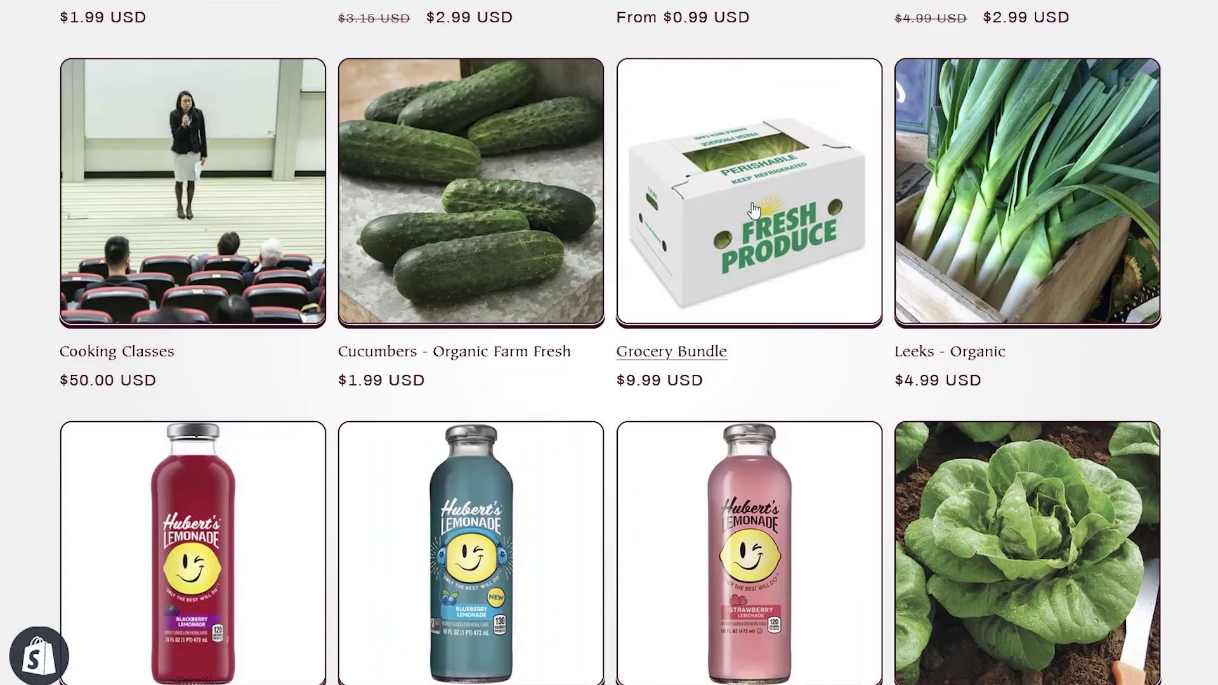
left_click(753, 203)
scroll(800, 431, "down", 4)
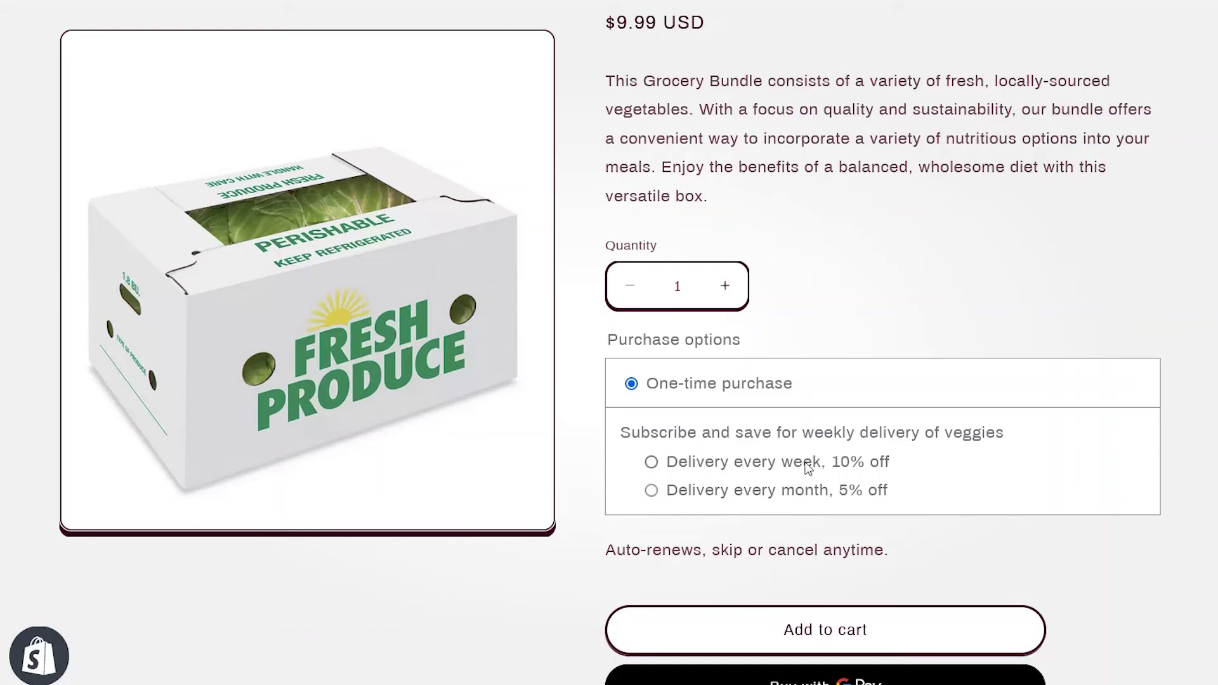
left_click(651, 462)
left_click(652, 492)
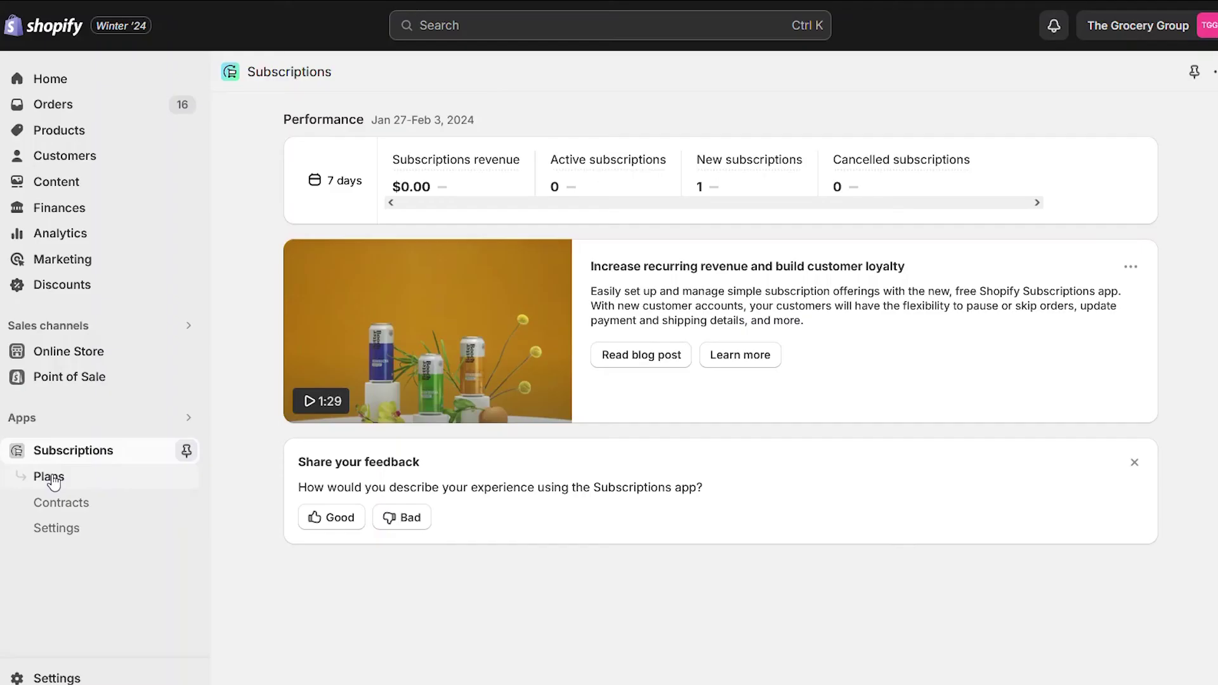
left_click(50, 480)
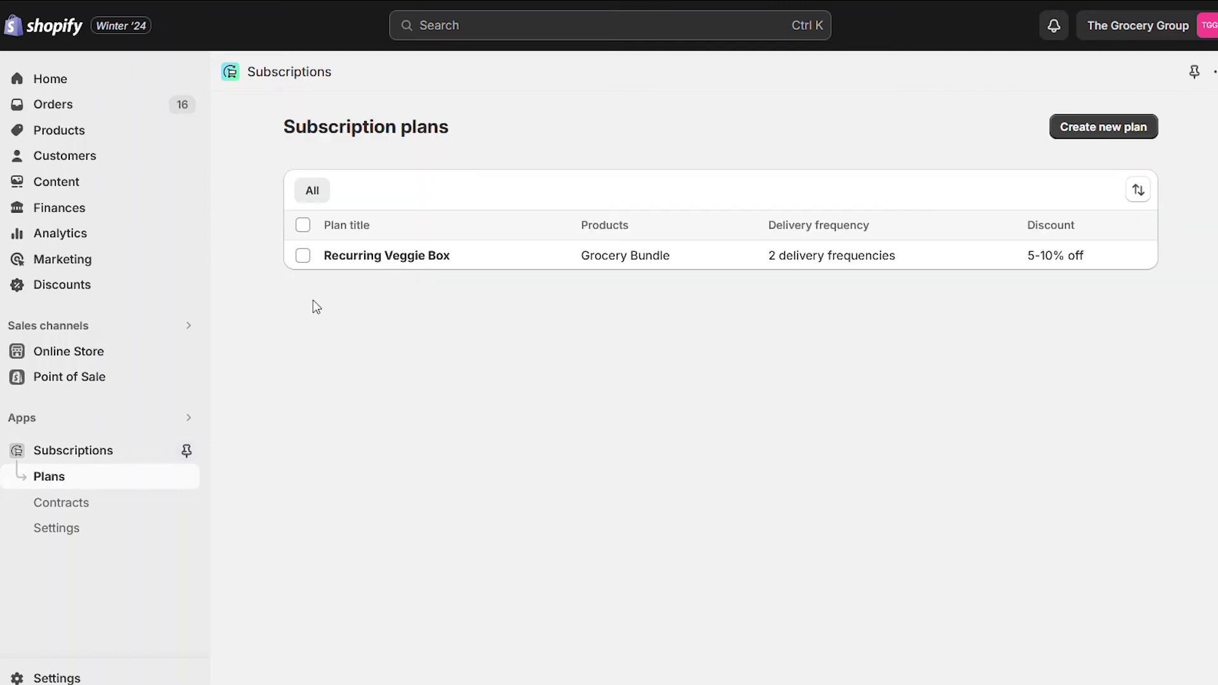
Step: Create a plan titled Weekly Candy for Butterfinger Candy, delivering monthly with no discount
left_click(1115, 129)
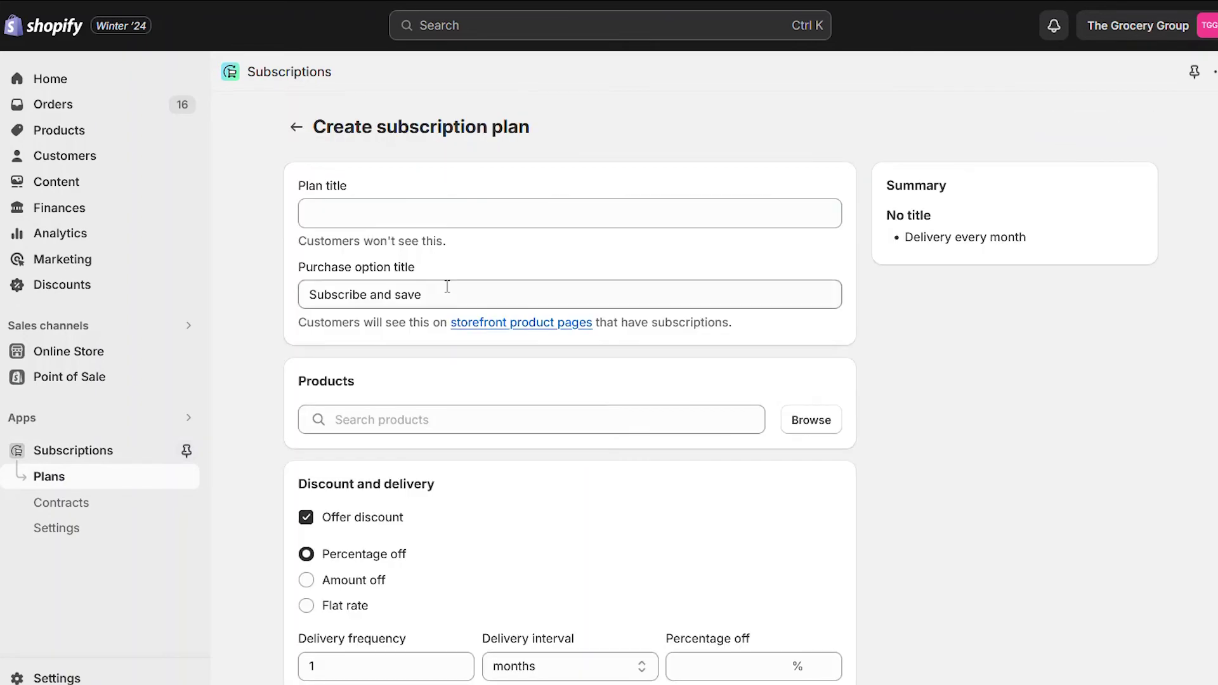
left_click(371, 216)
type("Weekly Ca")
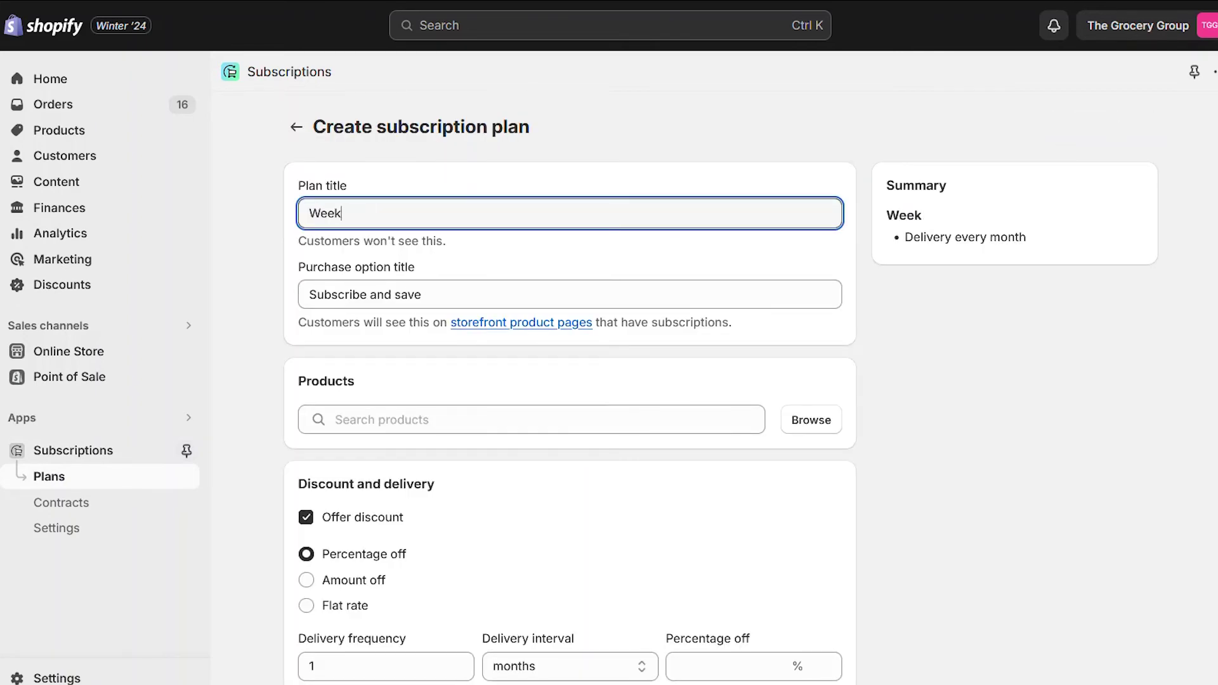
type("ndy")
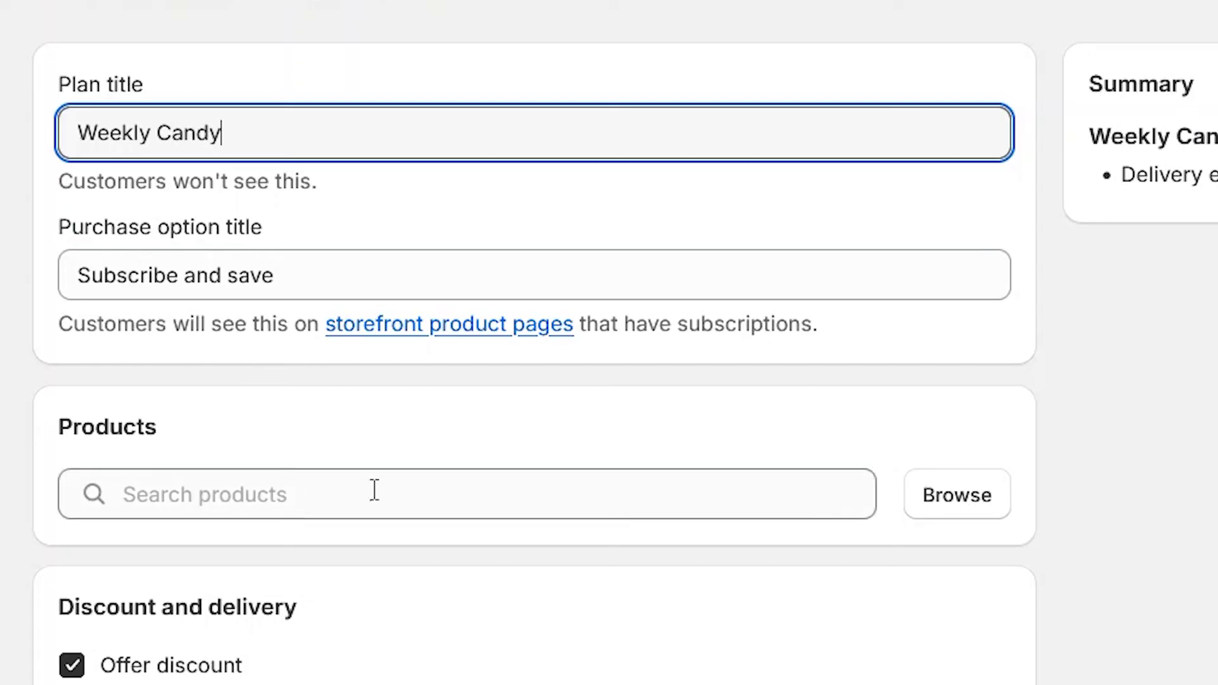
left_click(954, 501)
left_click(298, 536)
left_click(1031, 678)
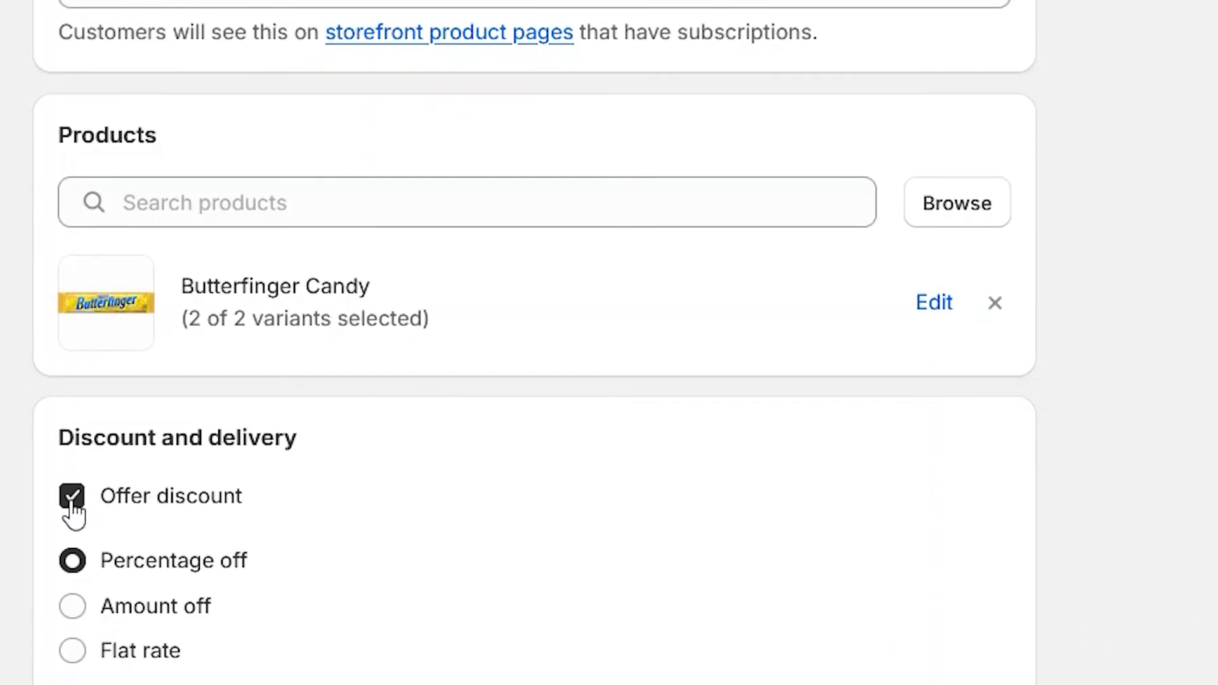
left_click(70, 500)
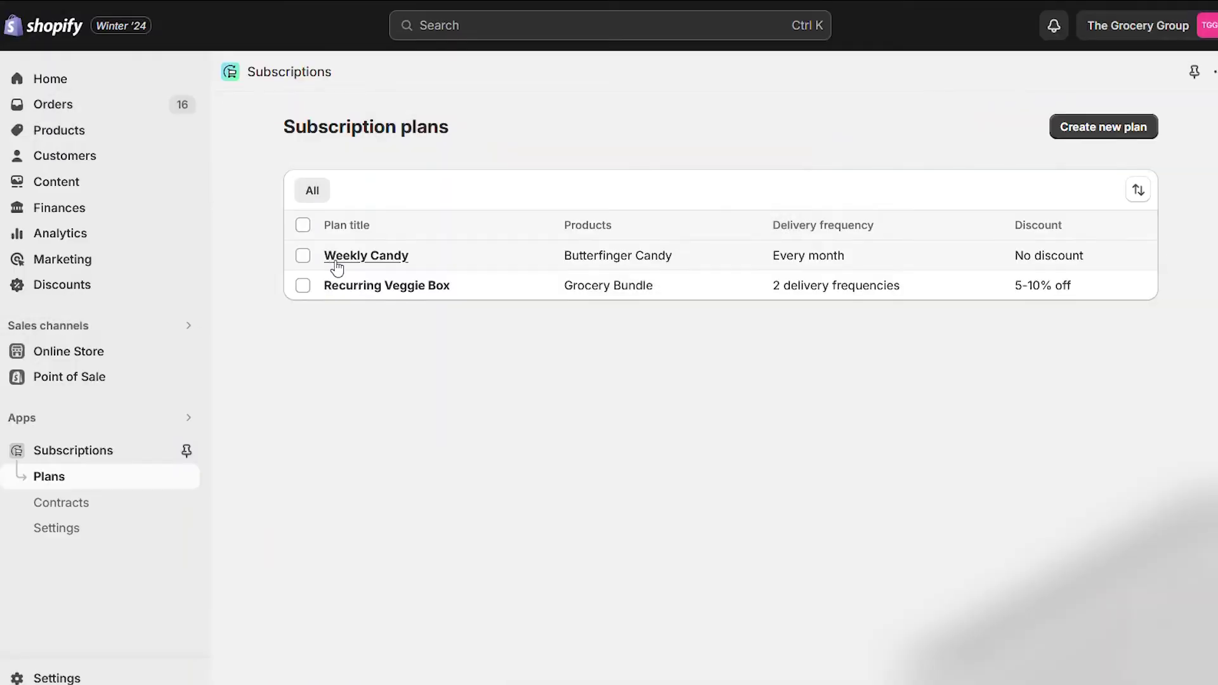
Step: Add Banana - Organic, Apples - Farm Fresh and Carrots - Farm Fresh to the Weekly Candy plan
left_click(183, 297)
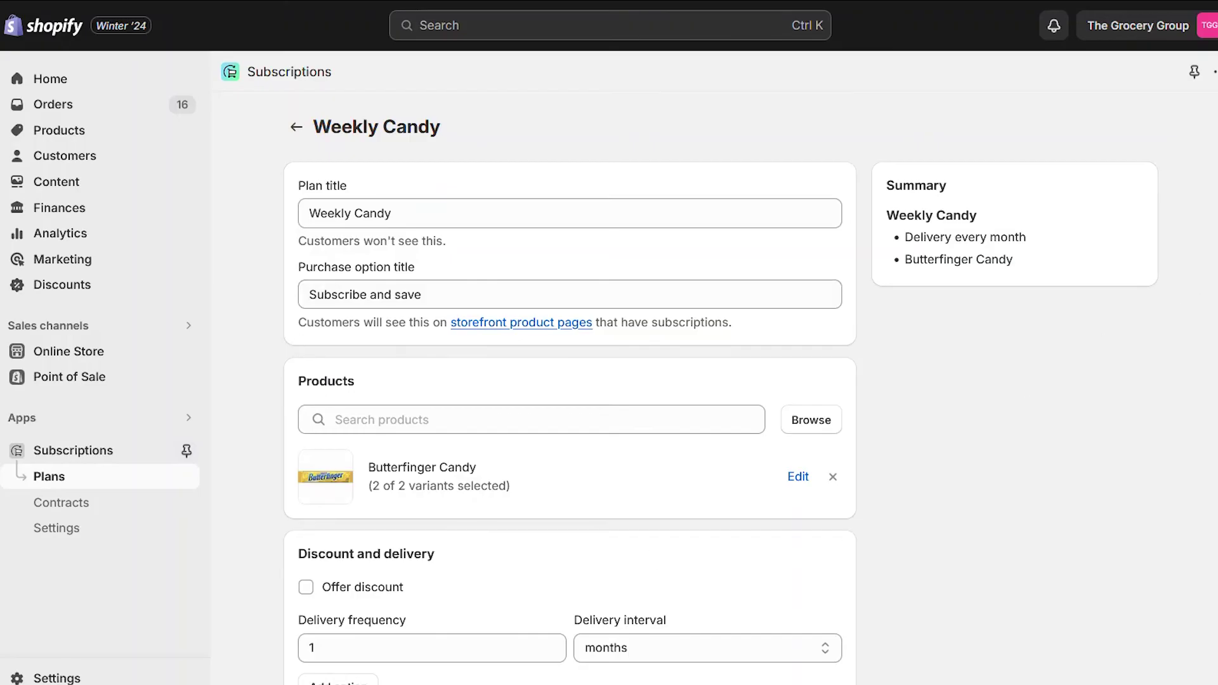
scroll(1161, 297, "down", 2)
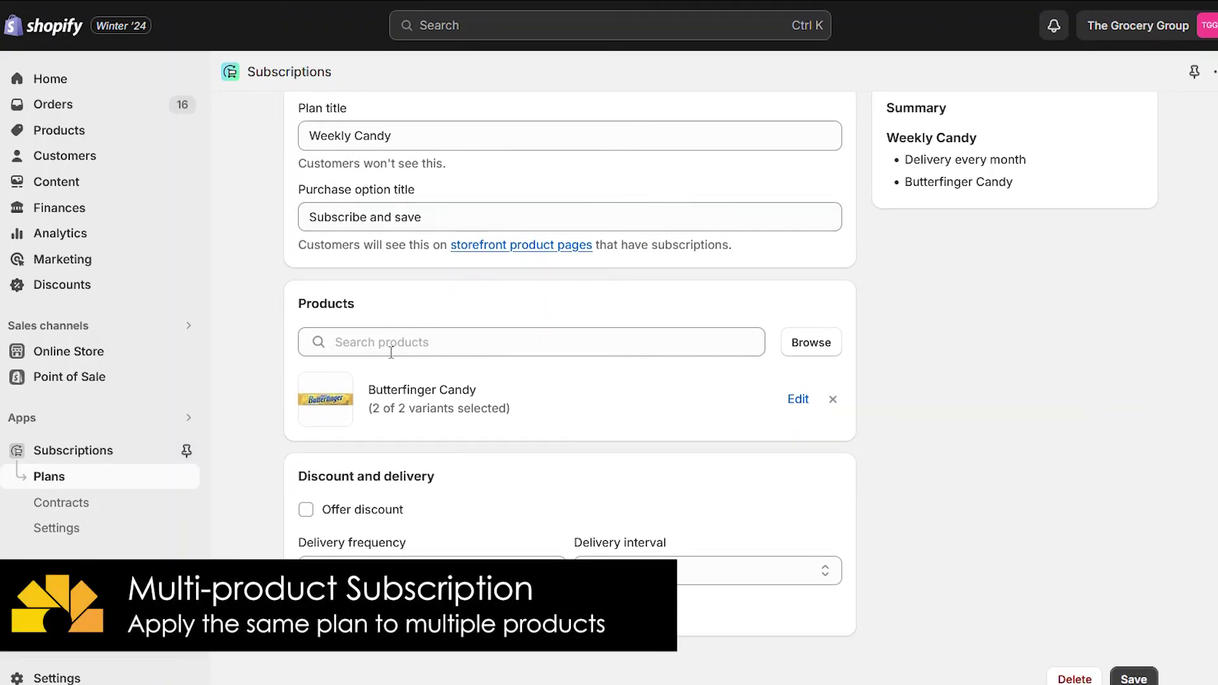
left_click(810, 345)
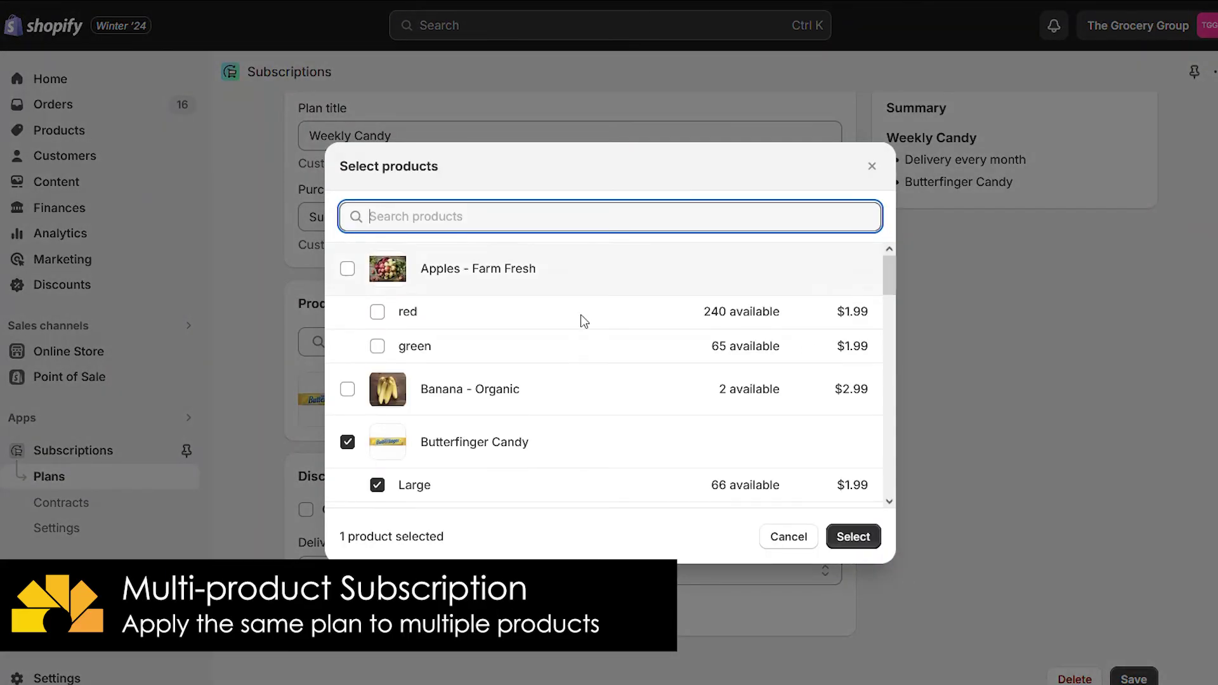
left_click(347, 390)
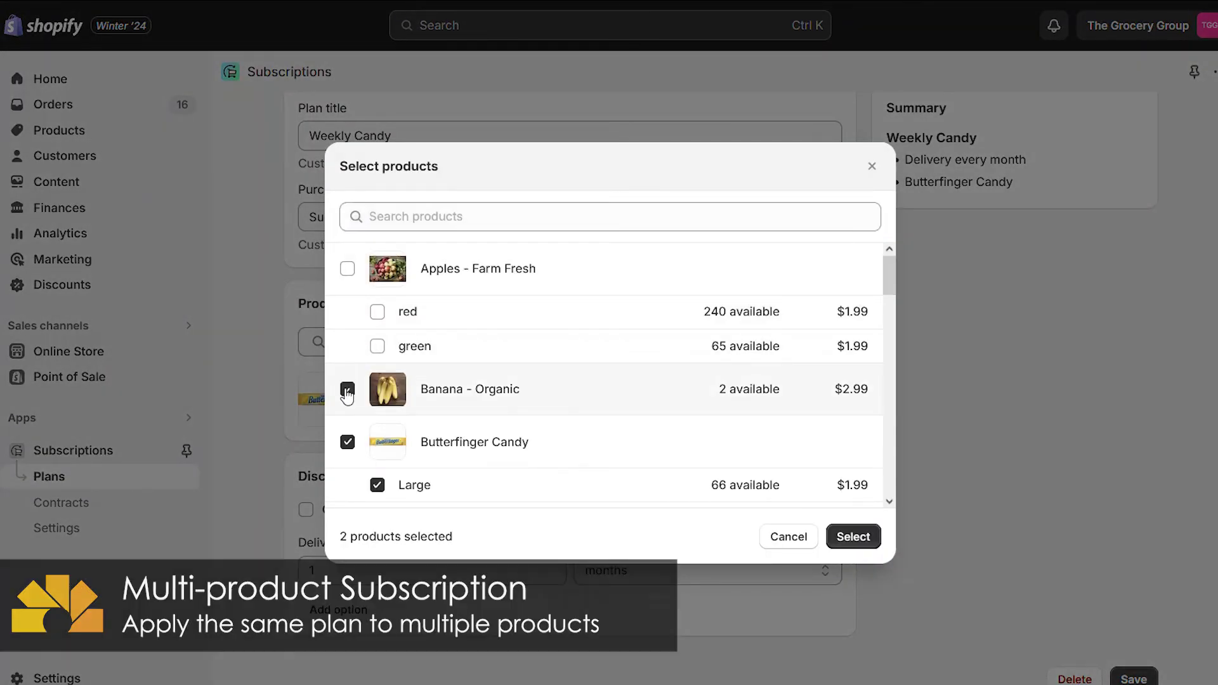
left_click(347, 268)
left_click_drag(886, 283, 889, 316)
left_click(347, 381)
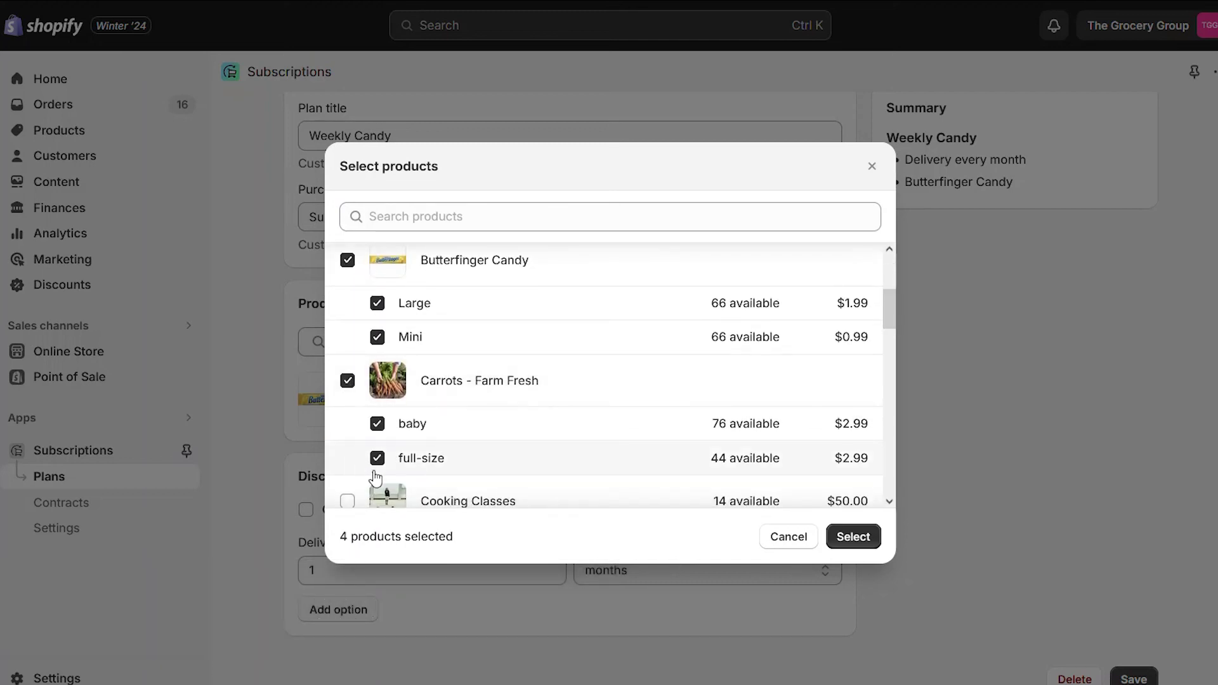
left_click(850, 537)
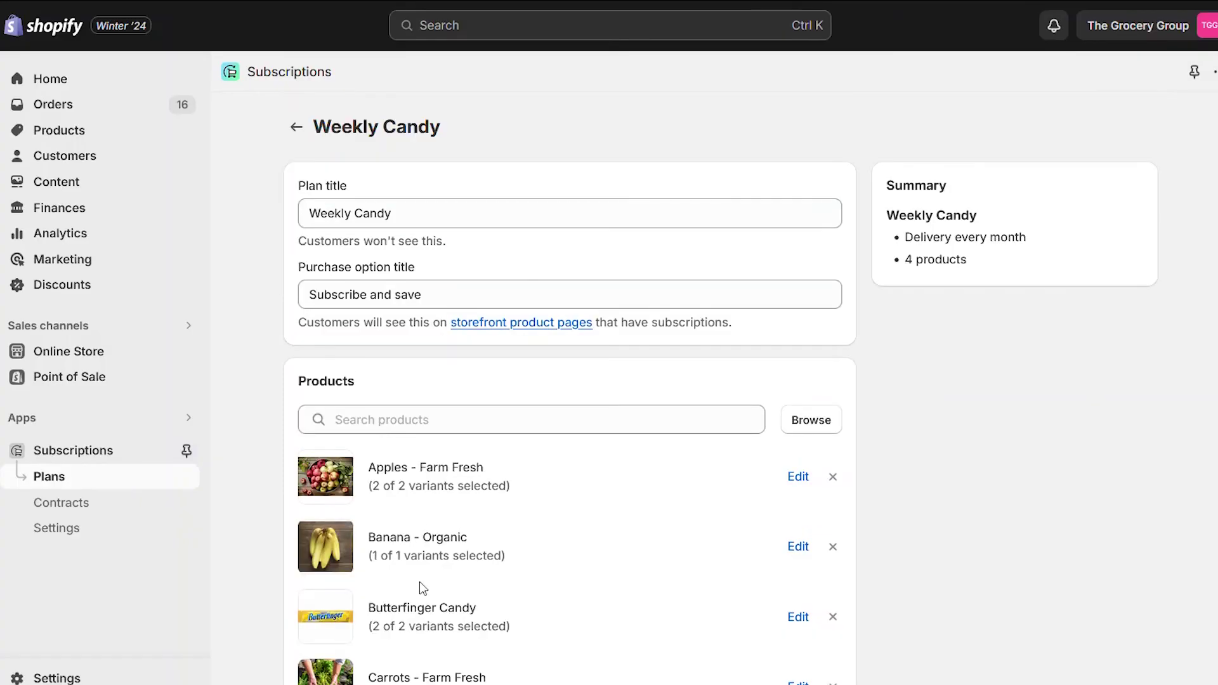
Step: Retitle the plan Weekly Delivery and save it
double_click(379, 214)
type("Deliv")
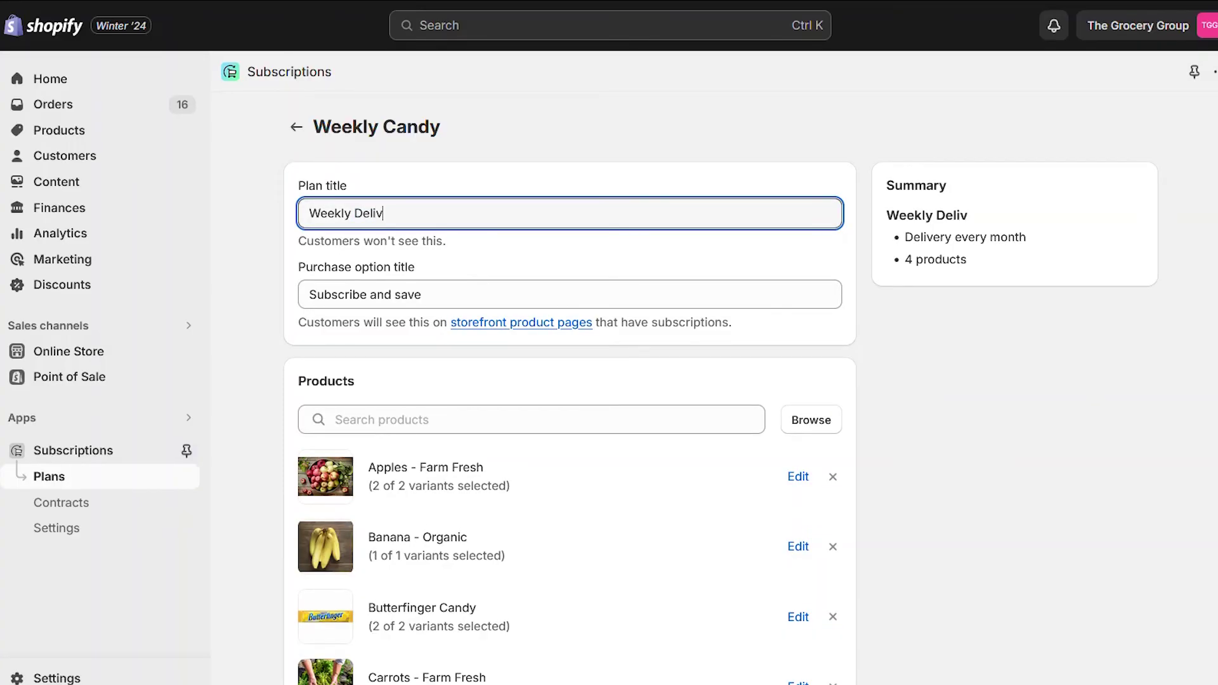
type("ery")
scroll(568, 221, "down", 5)
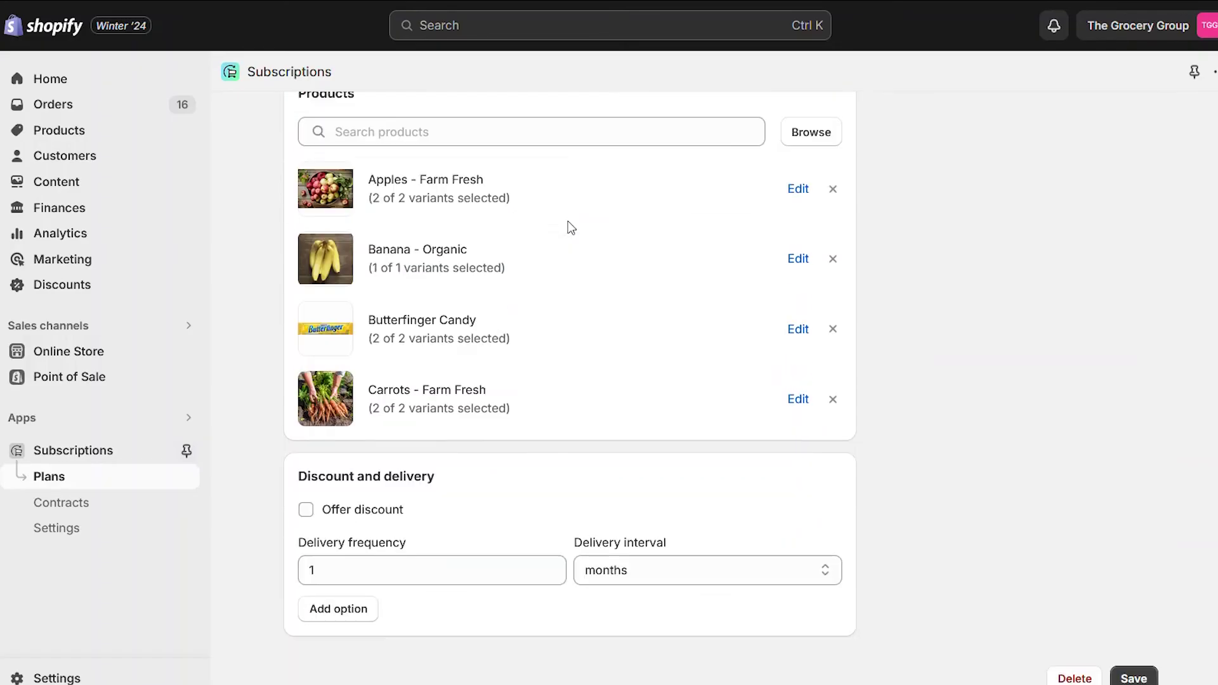
left_click(1130, 673)
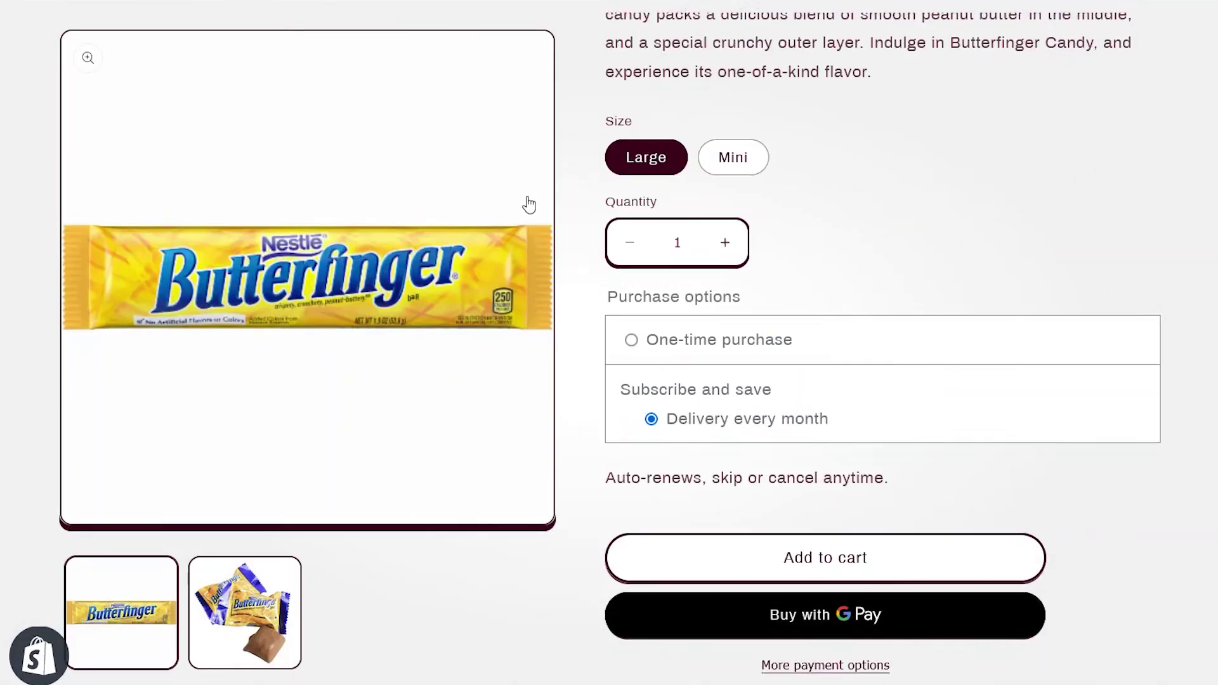
Step: Open Banana - Organic from the storefront Catalog and view its weekly subscribe-and-save option
scroll(529, 205, "up", 5)
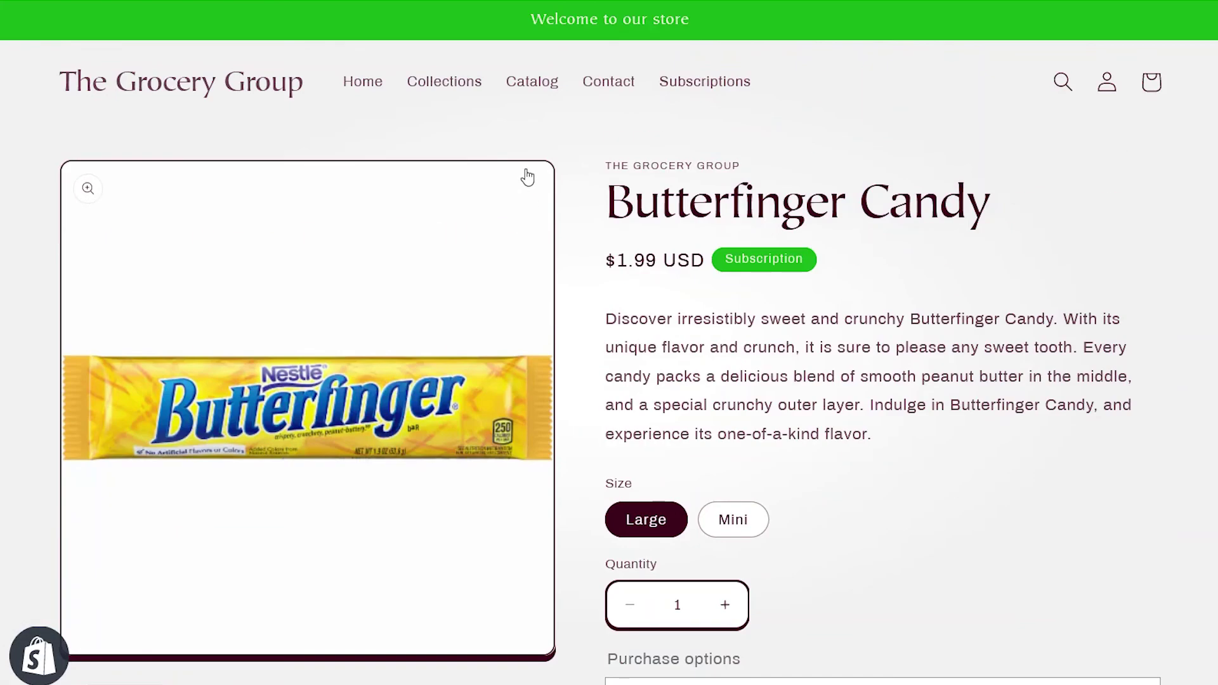
left_click(535, 87)
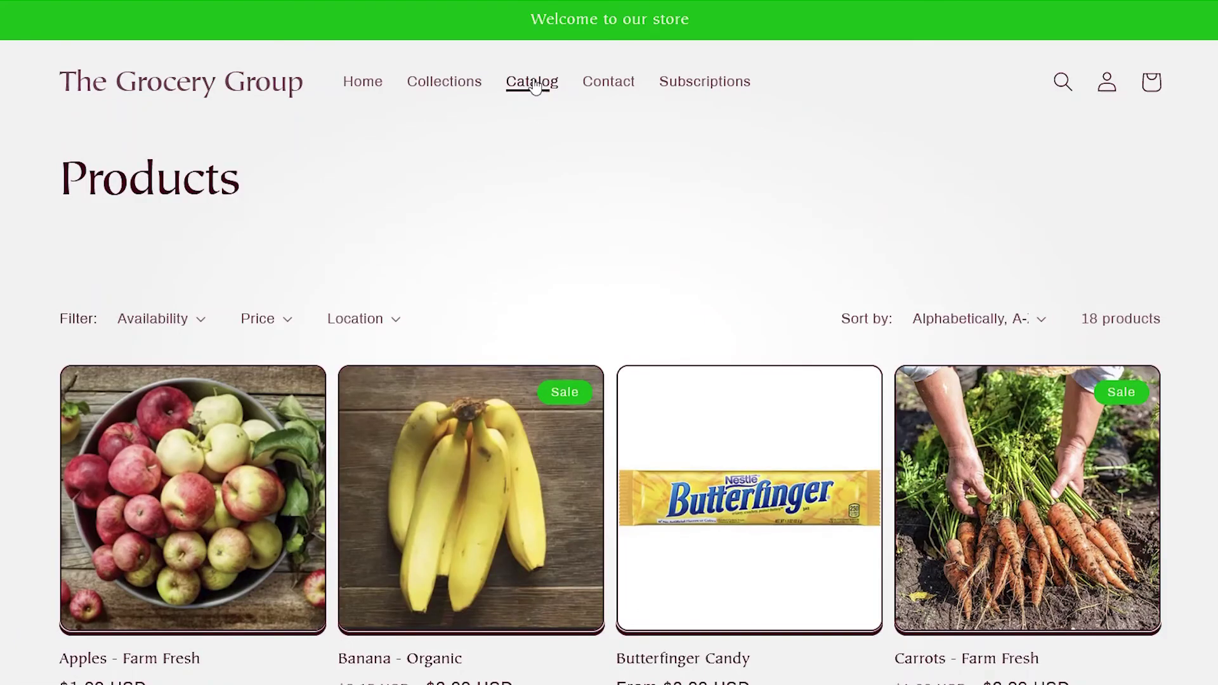
left_click(457, 473)
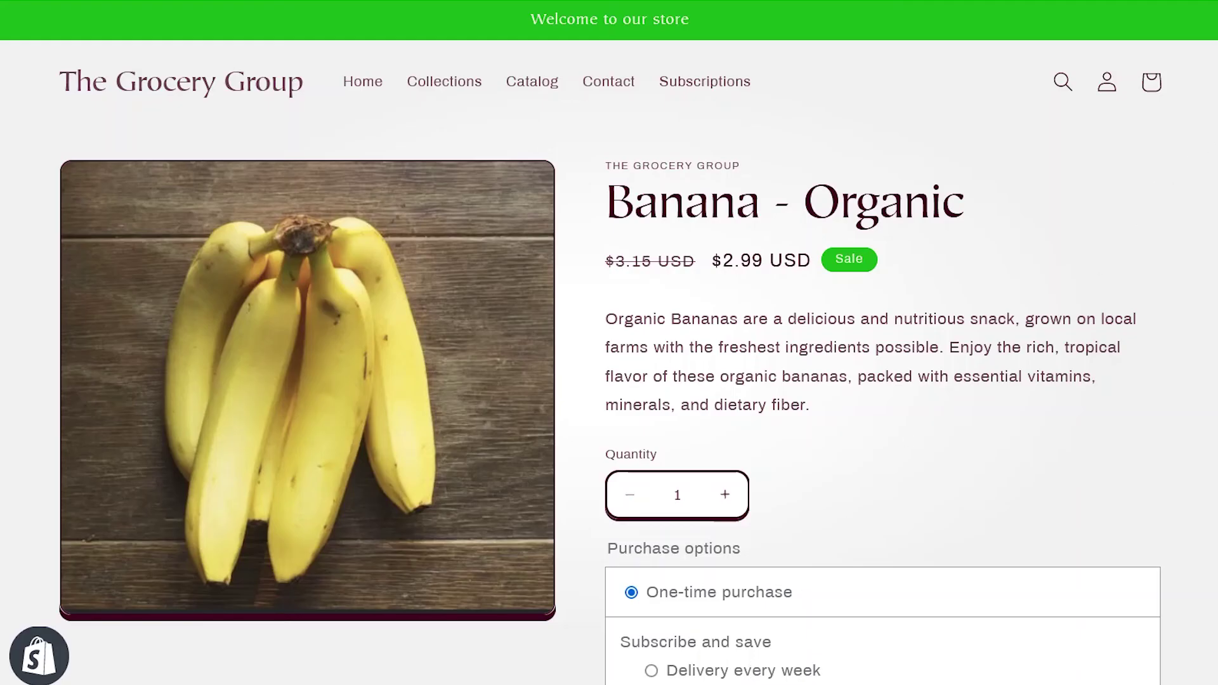
scroll(609, 343, "down", 3)
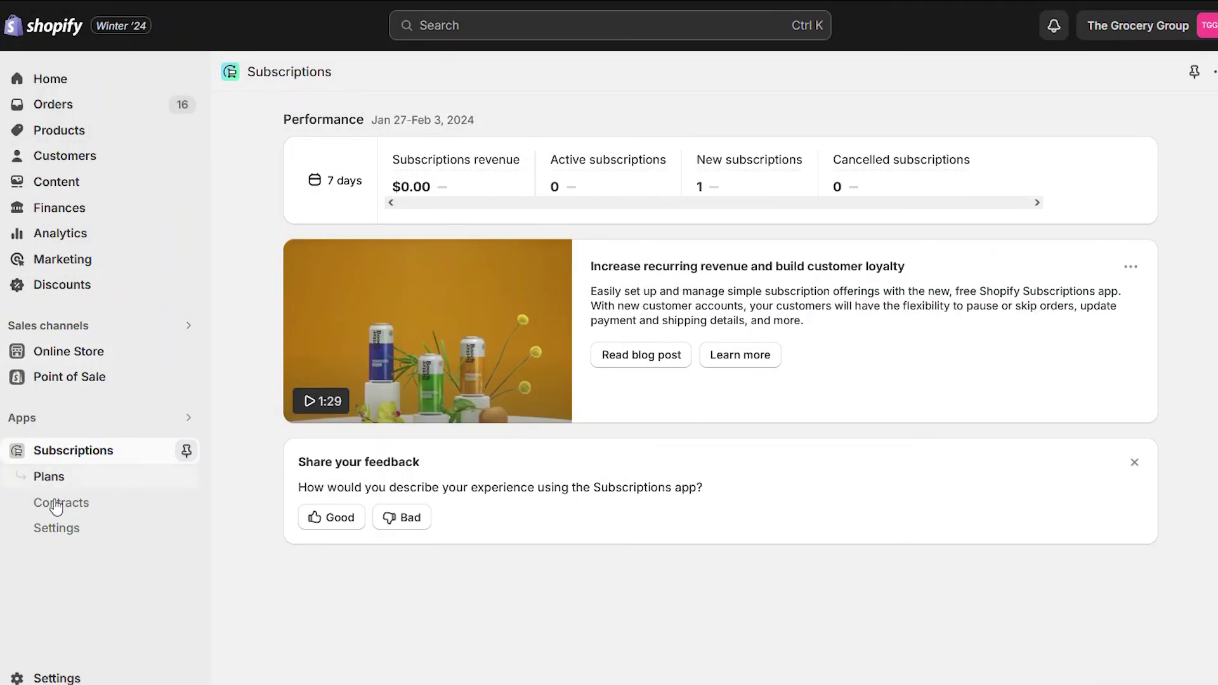
Step: Move from Subscriptions settings to the Online Store Navigation page listing the Footer and Main menus
left_click(125, 538)
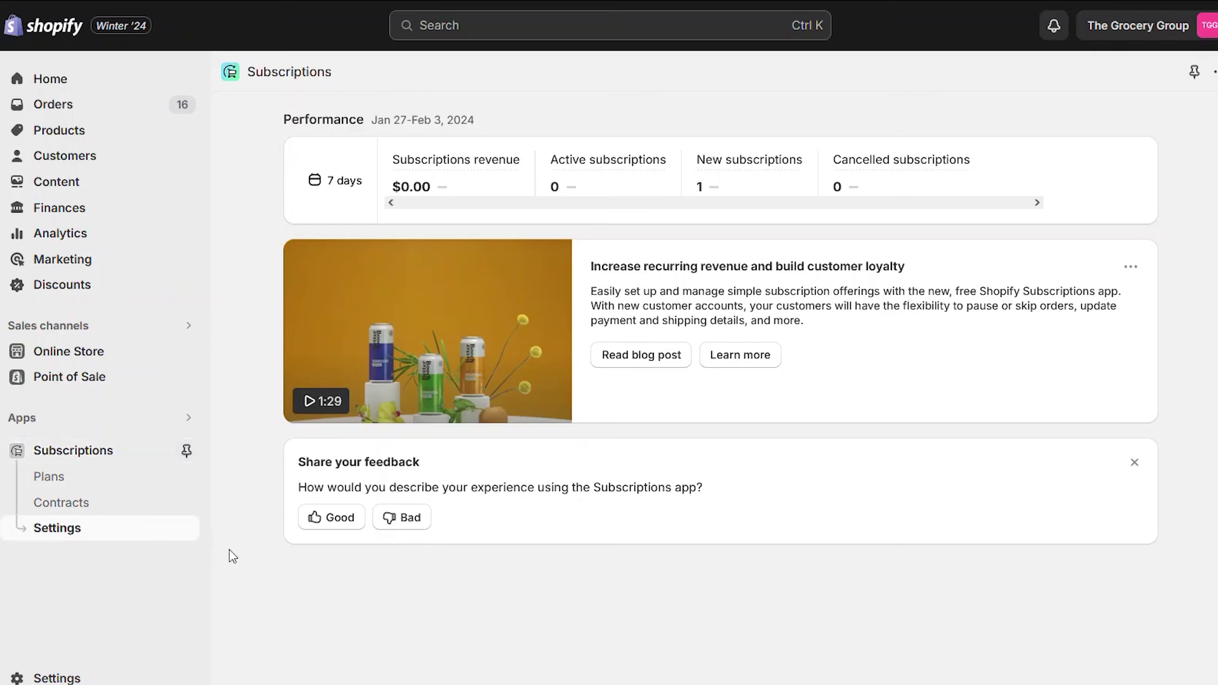
scroll(387, 432, "down", 3)
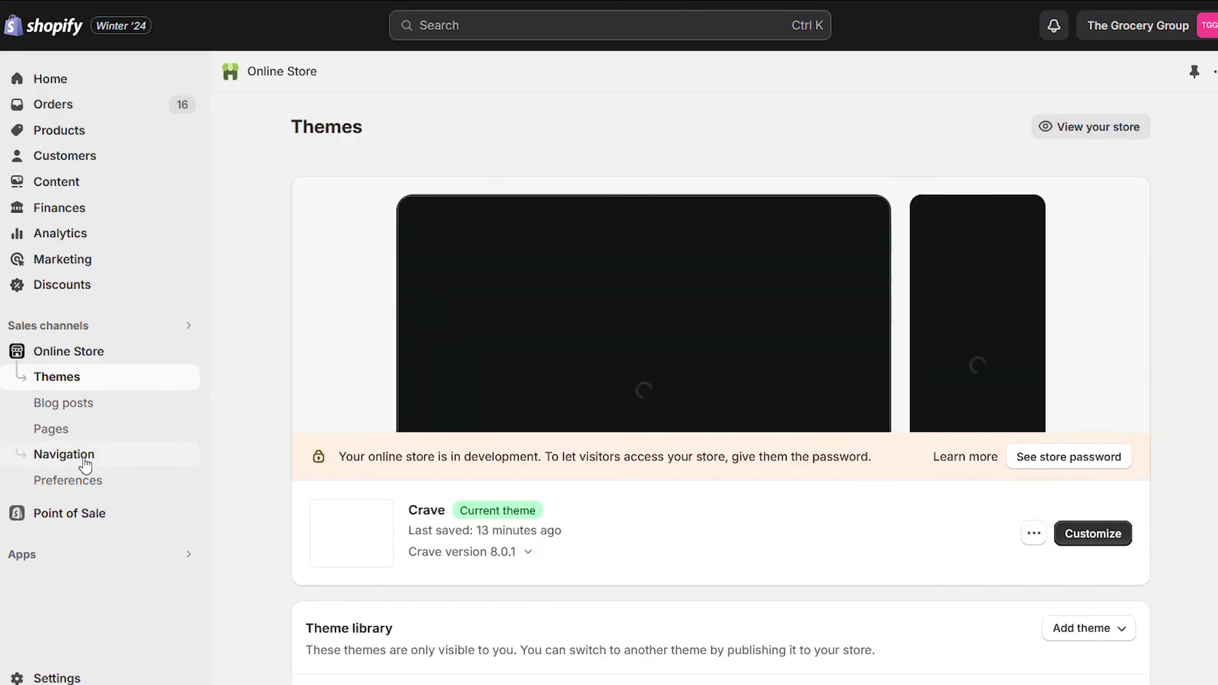
left_click(82, 457)
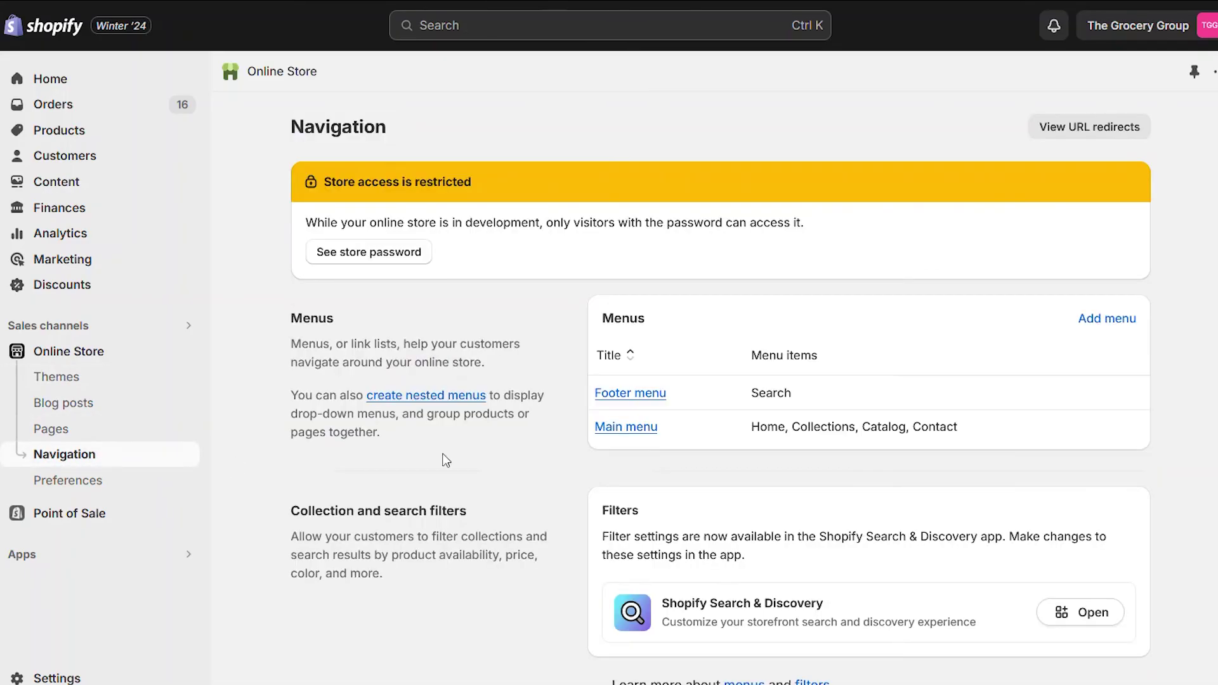
Step: Add a 'Subscriptions' item with the pasted subscriptions page link to Main menu and save it
left_click(647, 431)
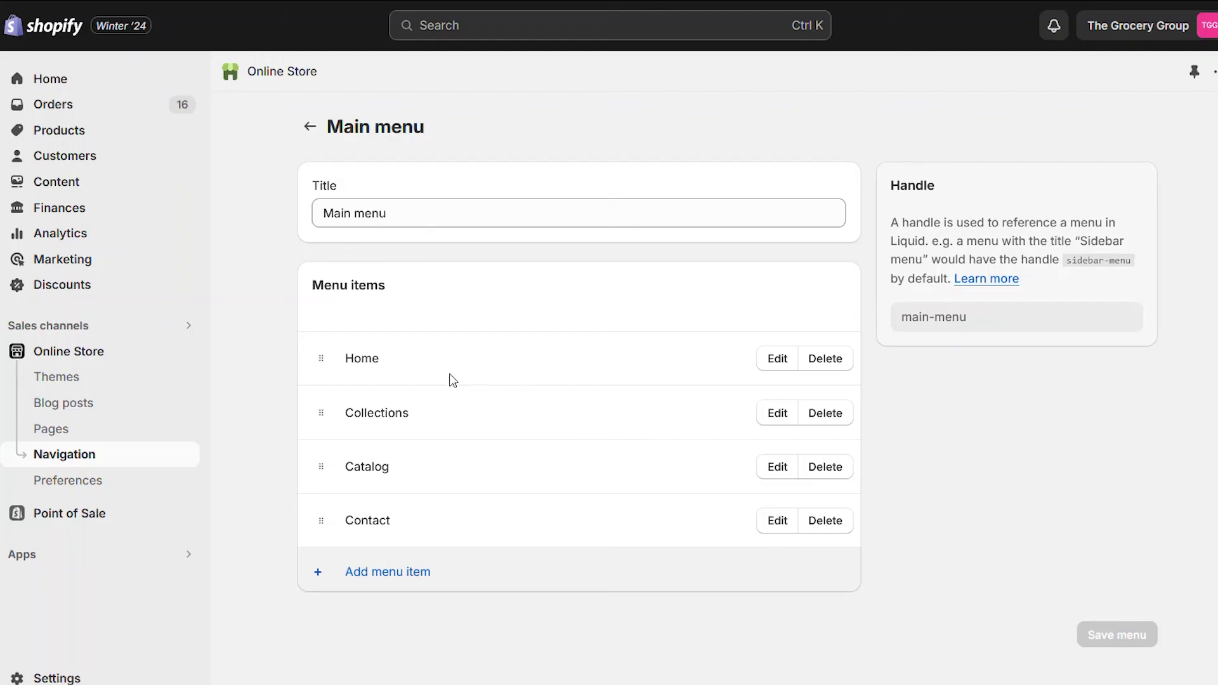
left_click(381, 572)
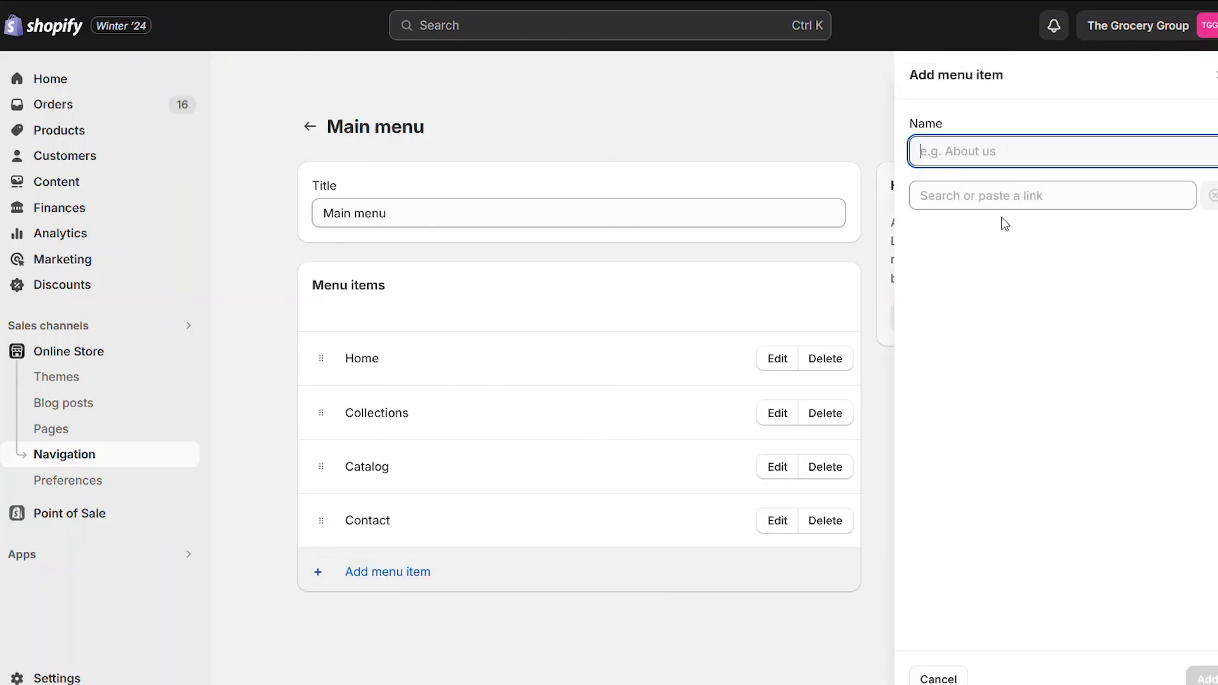
type("Subscript")
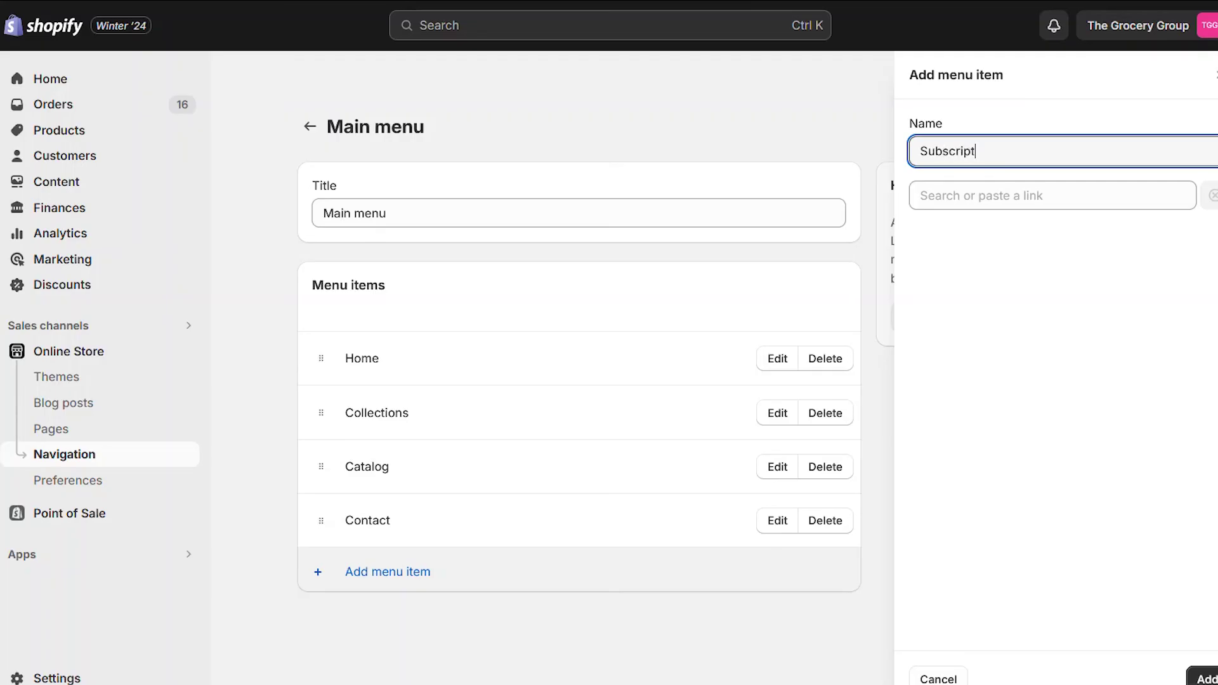
type("ions")
left_click(1077, 199)
key("ctrl+v")
left_click(1202, 677)
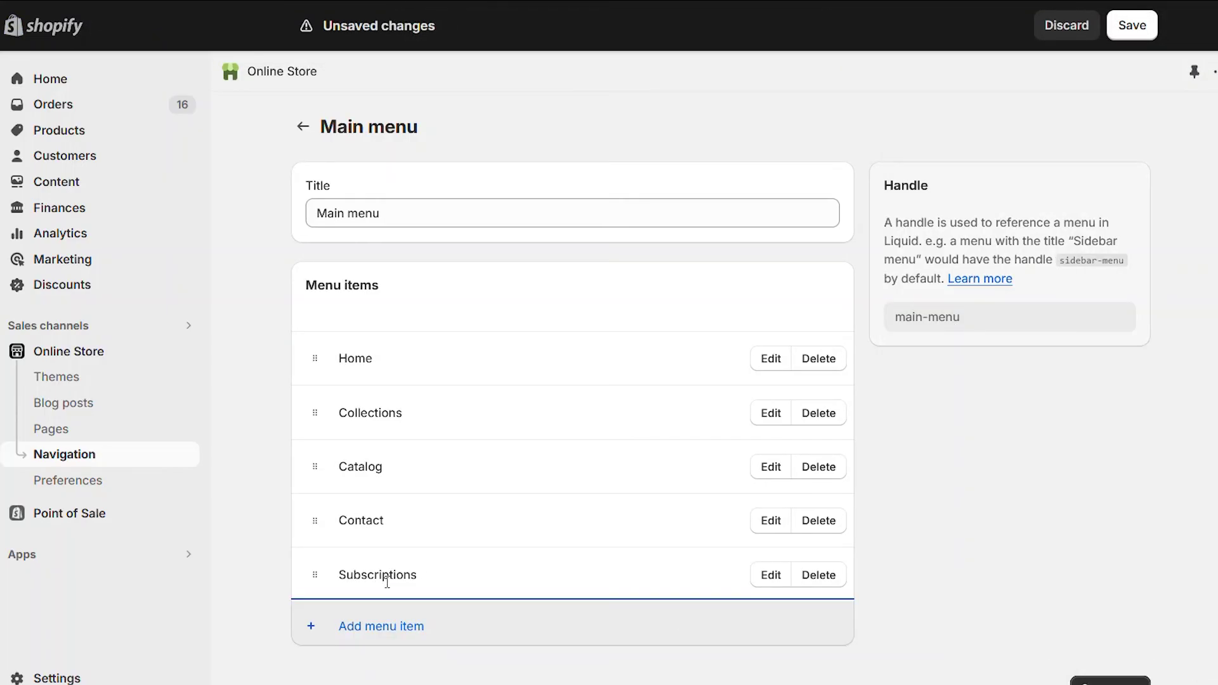
left_click(1110, 681)
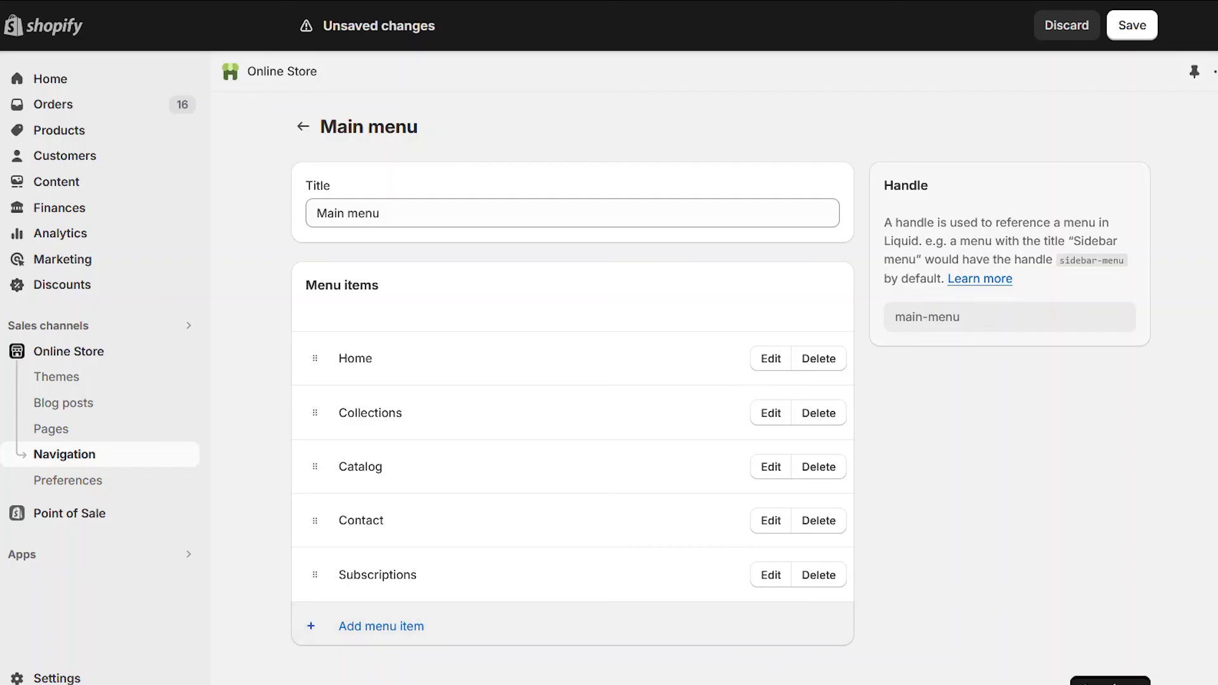
left_click(302, 126)
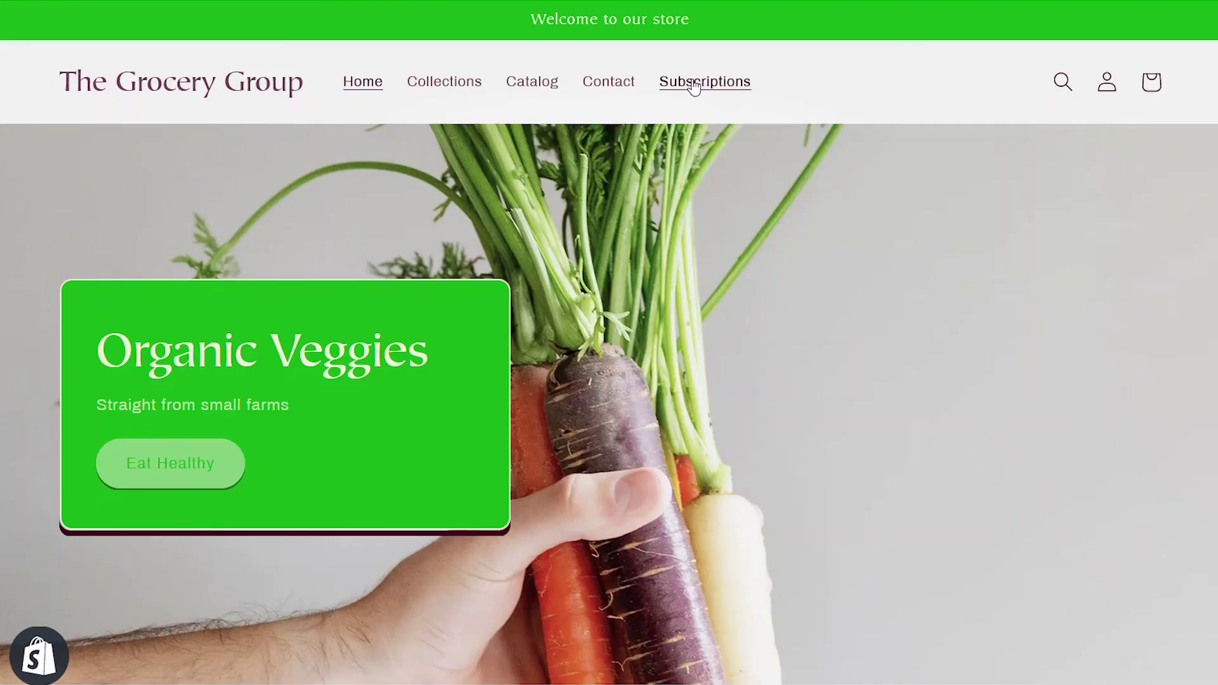
Step: Follow the new Subscriptions link in the storefront header navigation
left_click(695, 87)
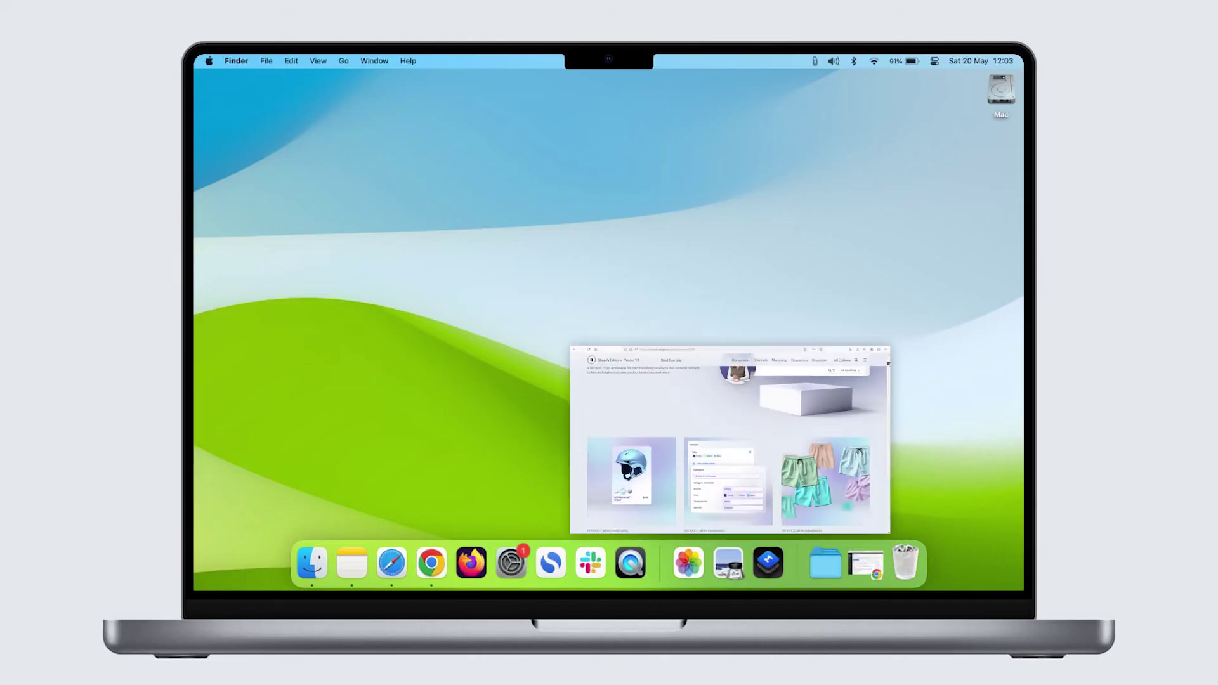
Step: Scroll the Shopify Subscriptions App Store listing down to its features and 17 reviews
left_click_drag(869, 170, 869, 177)
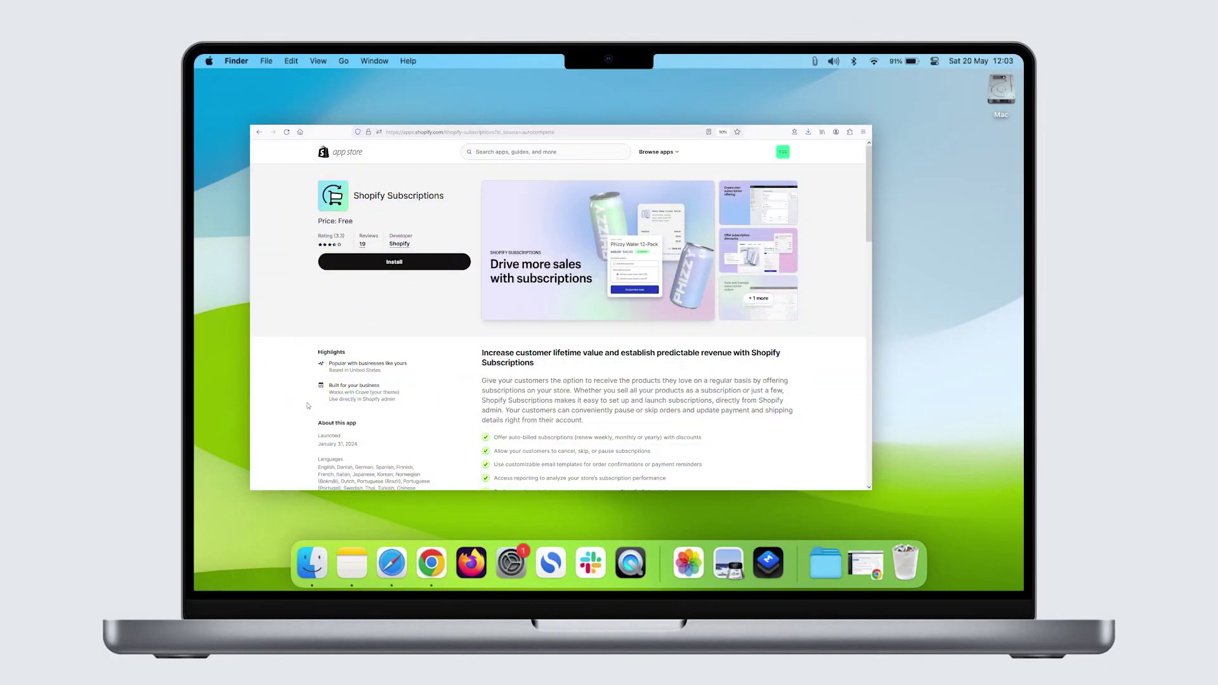
scroll(870, 161, "down", 5)
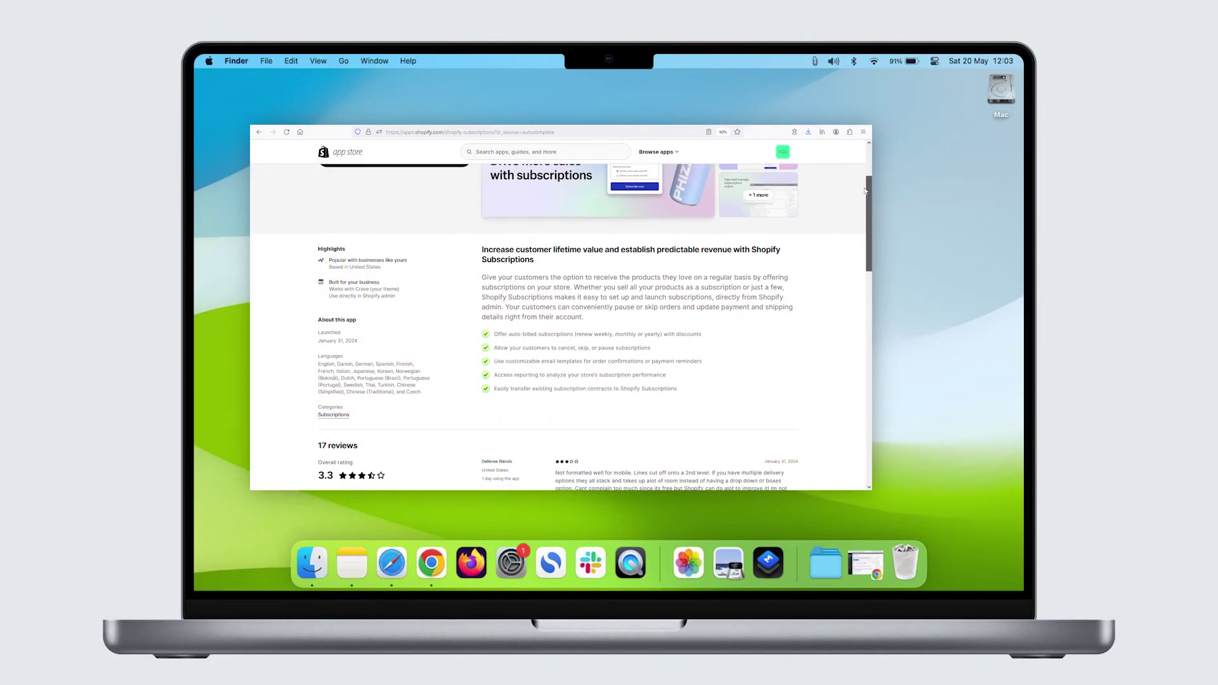